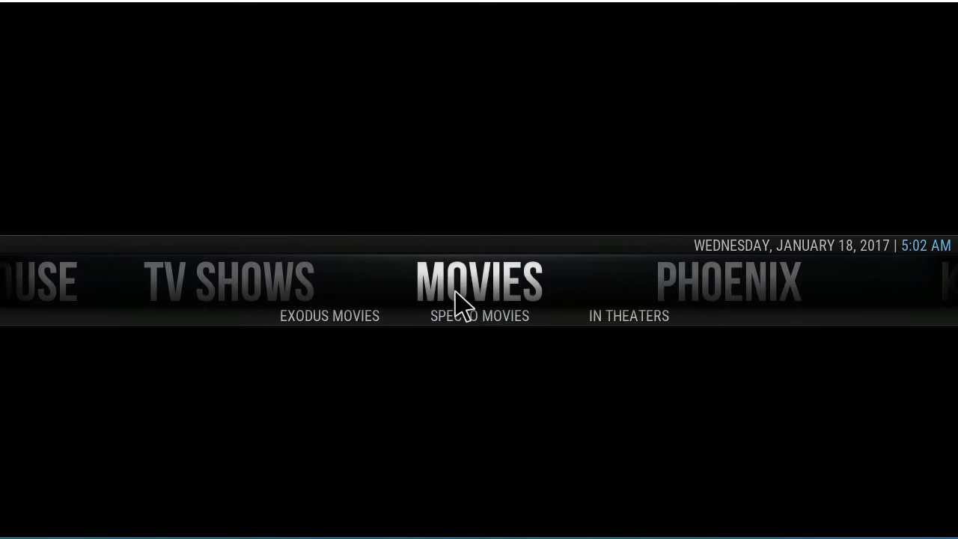
- Look through the home menu categories around Movies, including Phoenix, TV Shows and Playhouse
scroll(455, 294, "down", 1)
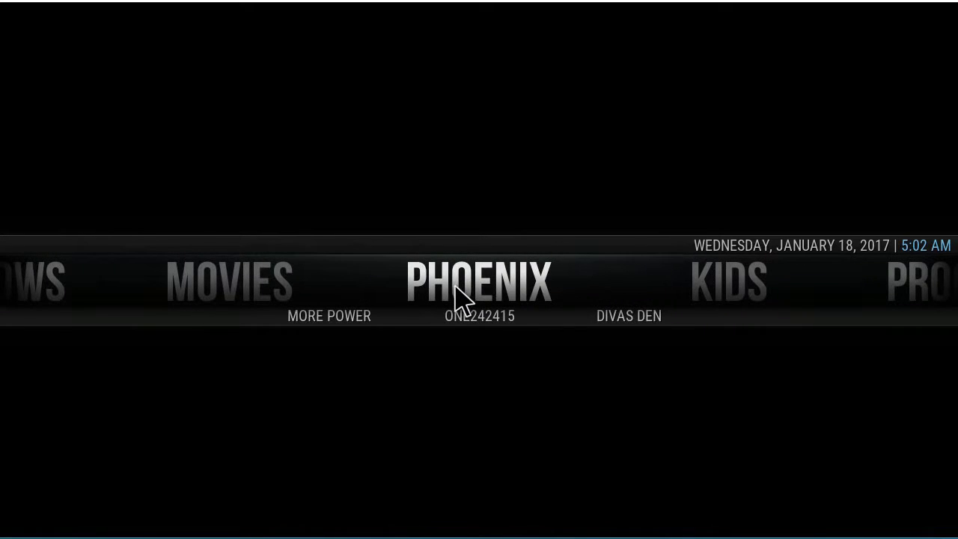
scroll(455, 294, "down", 1)
scroll(455, 294, "up", 2)
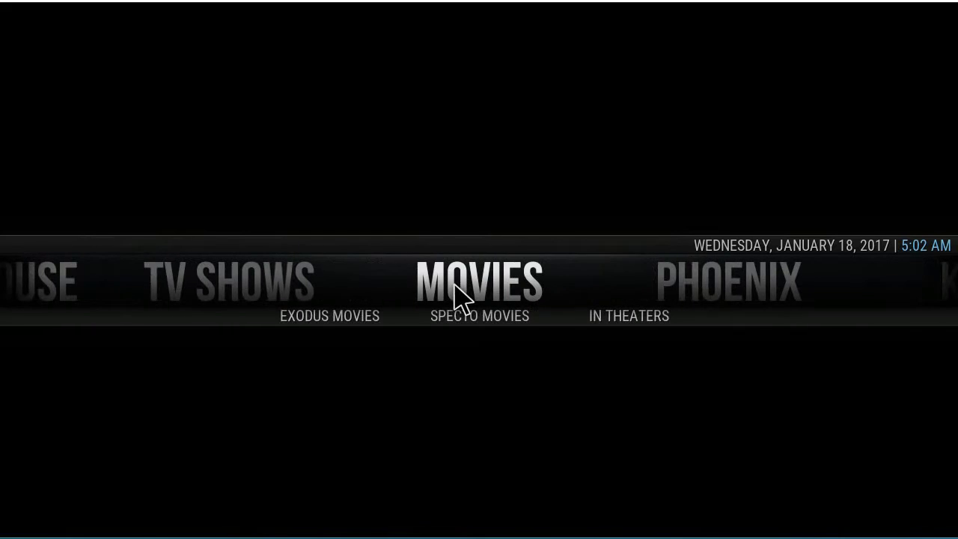
scroll(455, 295, "up", 1)
scroll(455, 294, "up", 1)
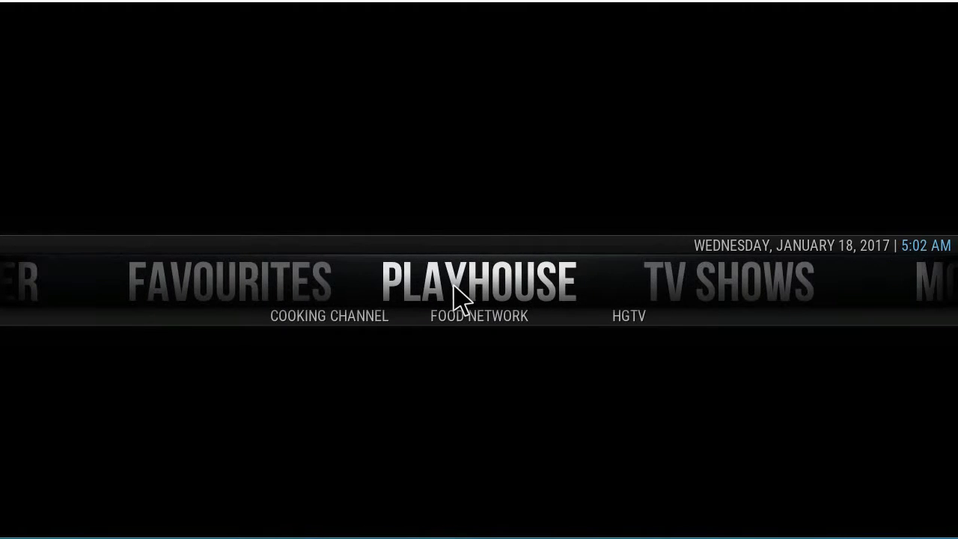
scroll(455, 294, "down", 2)
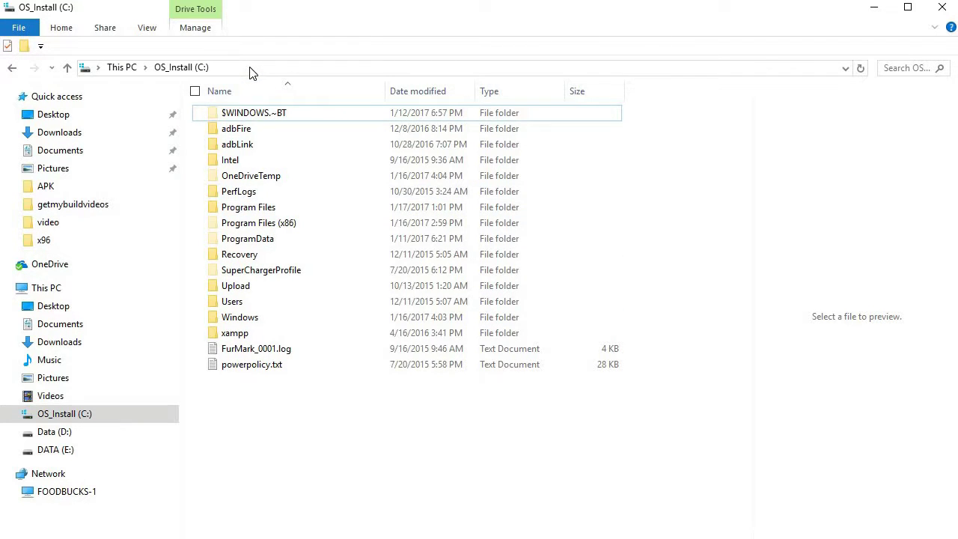
- In File Explorer, go to %appdata% and open the userdata folder inside the Kodi folder
left_click(250, 68)
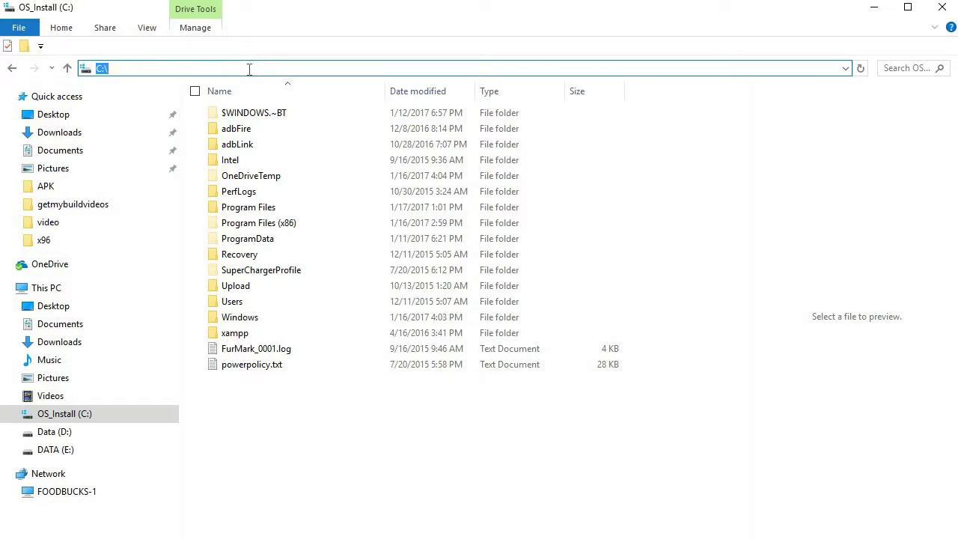
type("%")
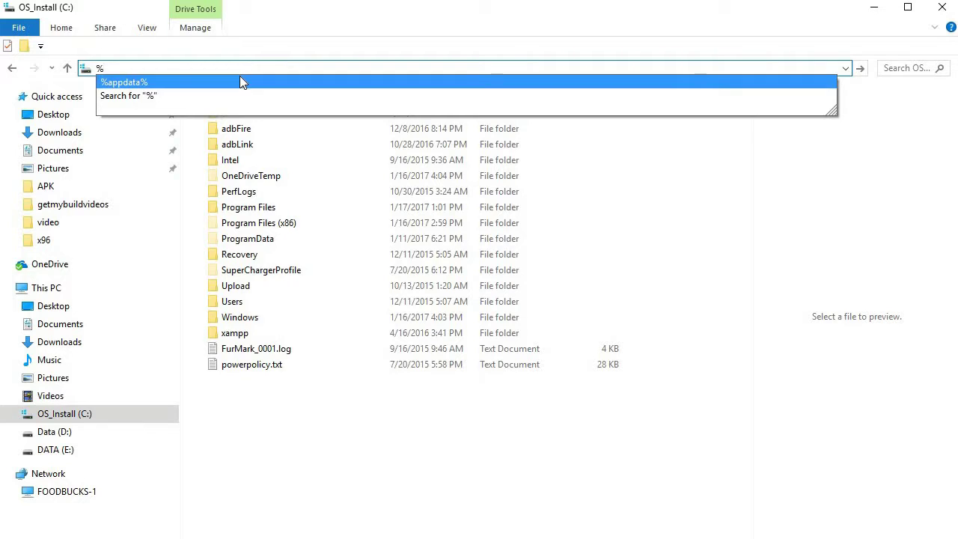
left_click(241, 81)
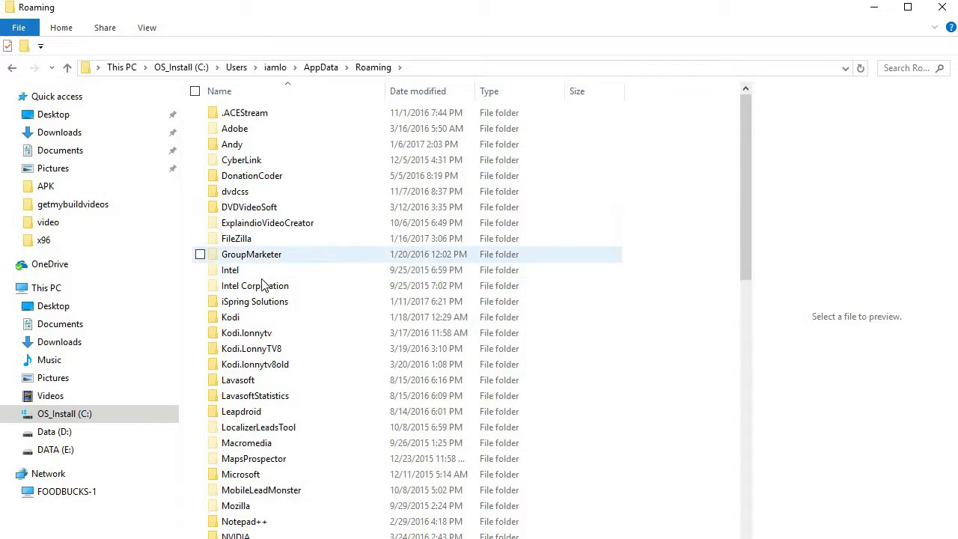
double_click(230, 317)
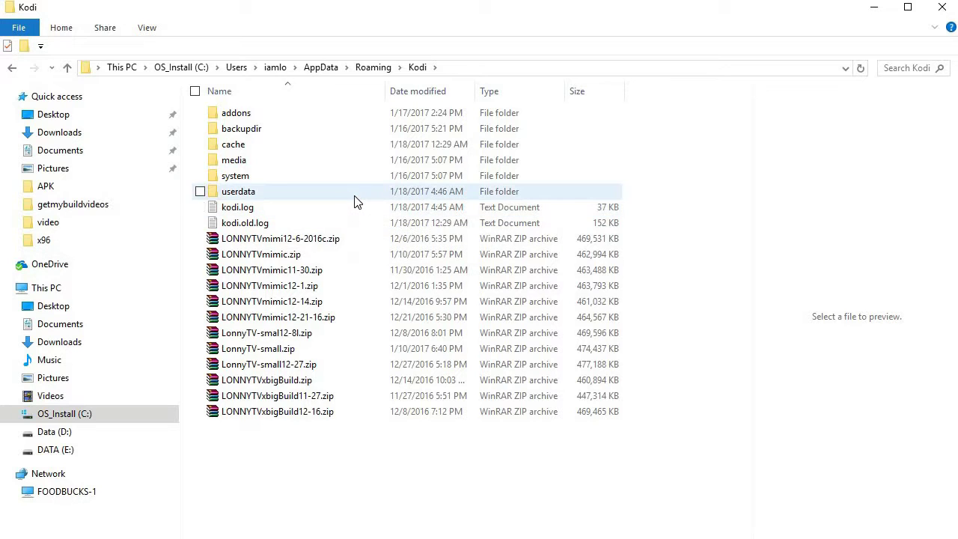
mouse_move(355, 202)
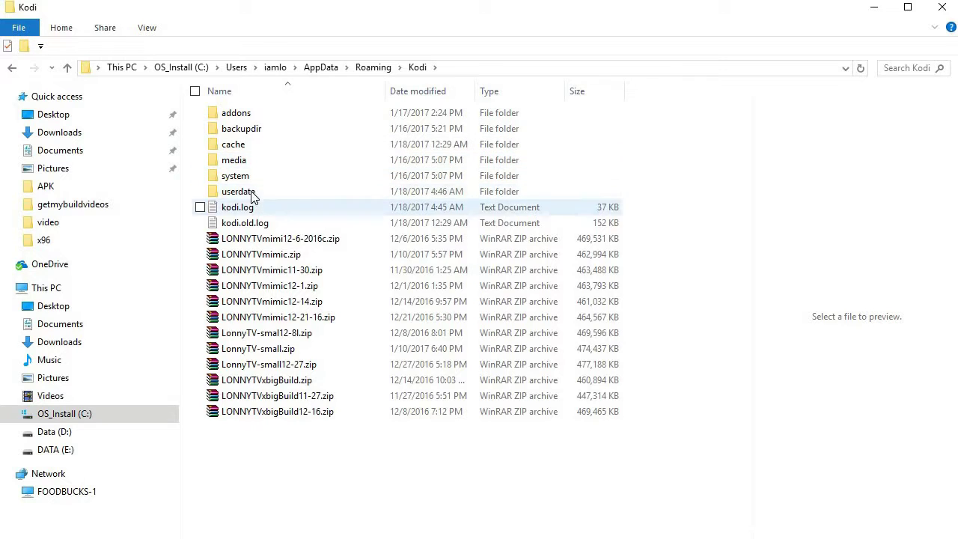
mouse_move(251, 197)
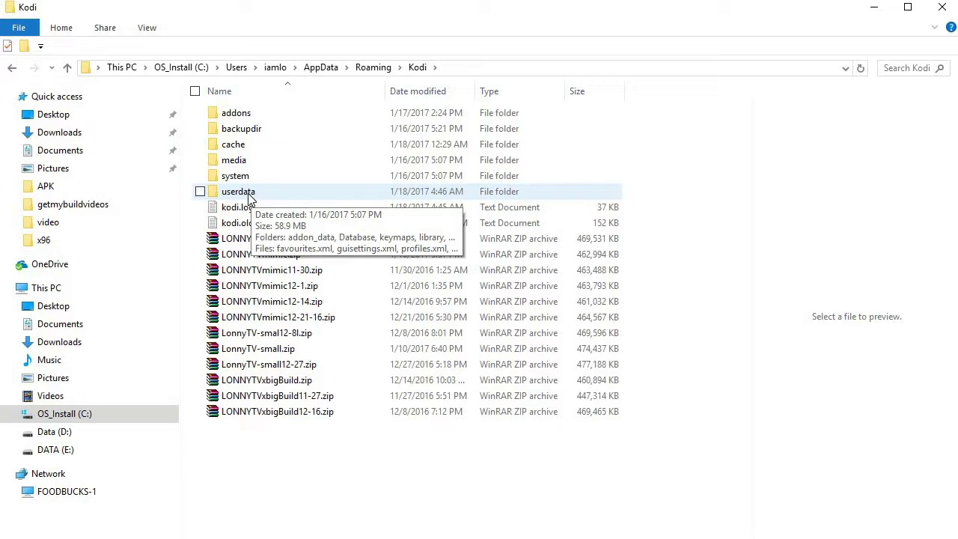
double_click(238, 191)
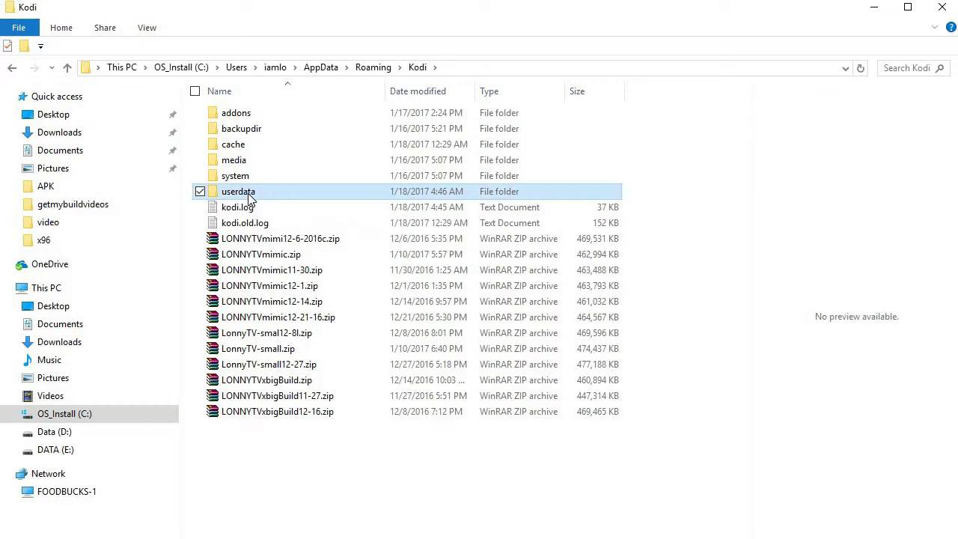
- Create a new folder named artwork inside the userdata folder
left_click(24, 46)
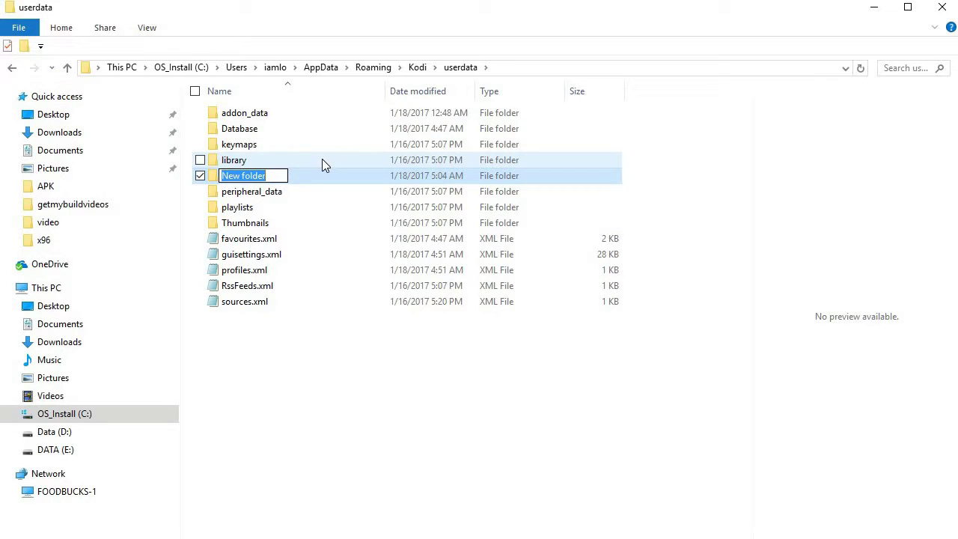
type("artwork")
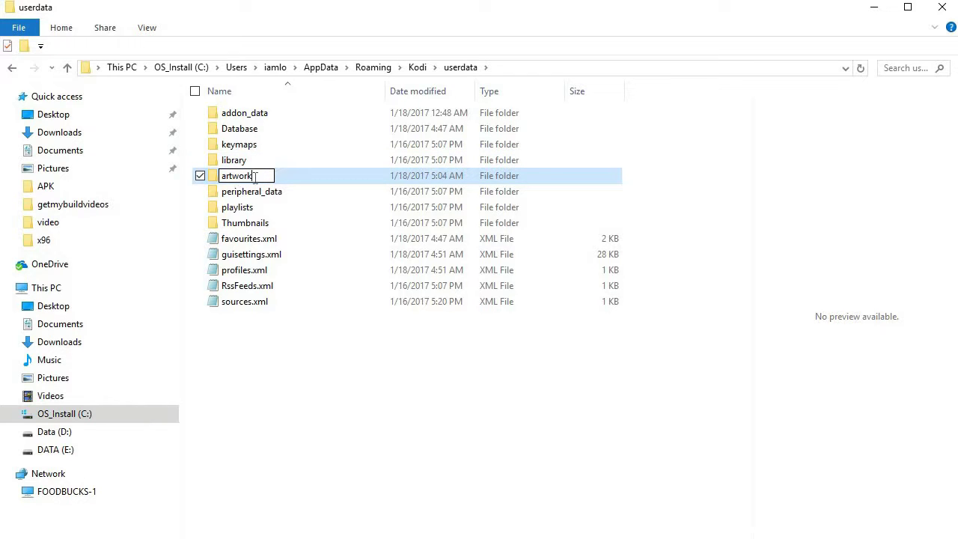
key("ctrl+a")
type("a")
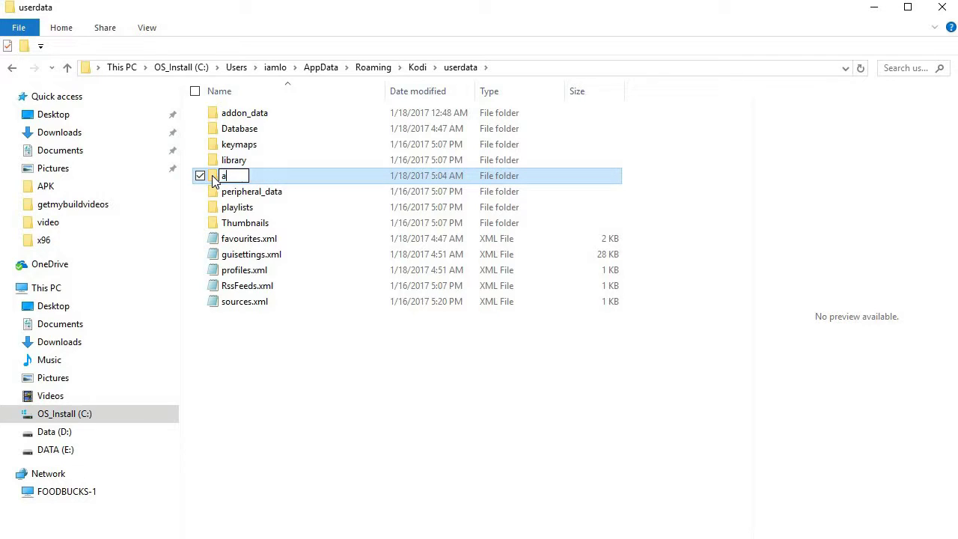
type("rtwork")
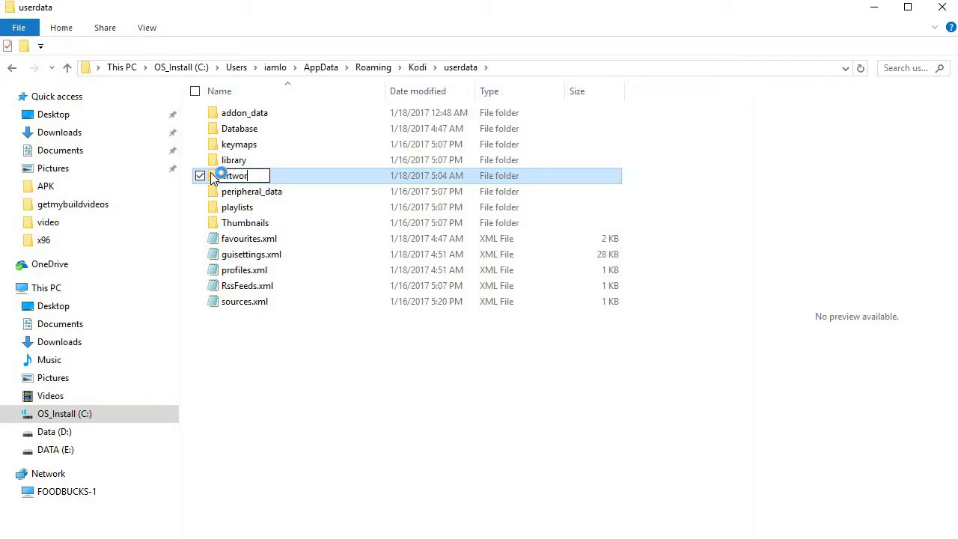
left_click(312, 363)
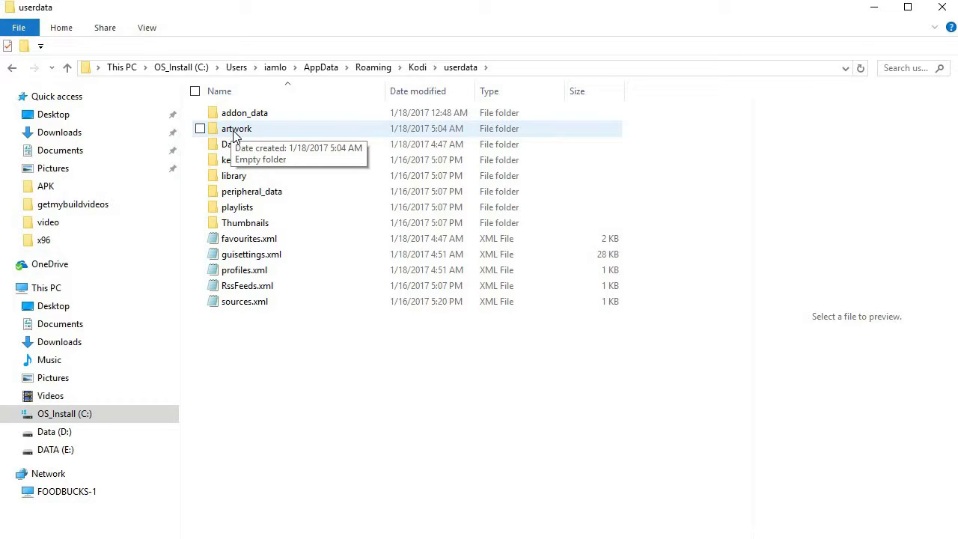
- Open the artwork folder and create a subfolder named movies in it
double_click(236, 131)
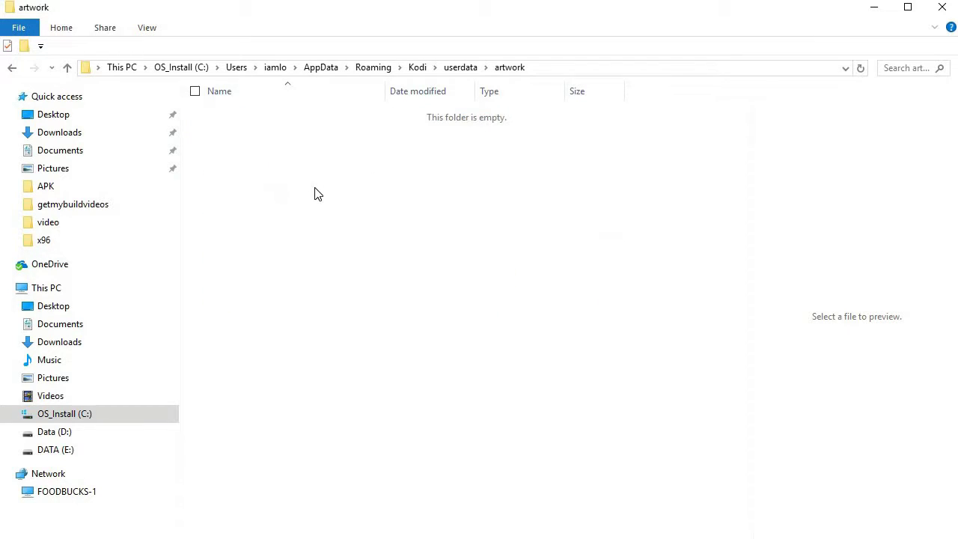
left_click(24, 46)
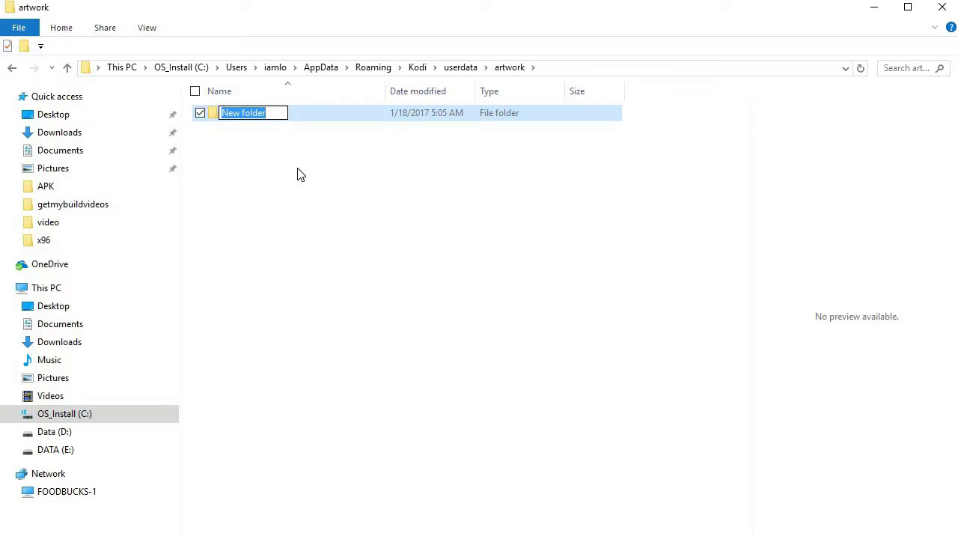
type("mocies")
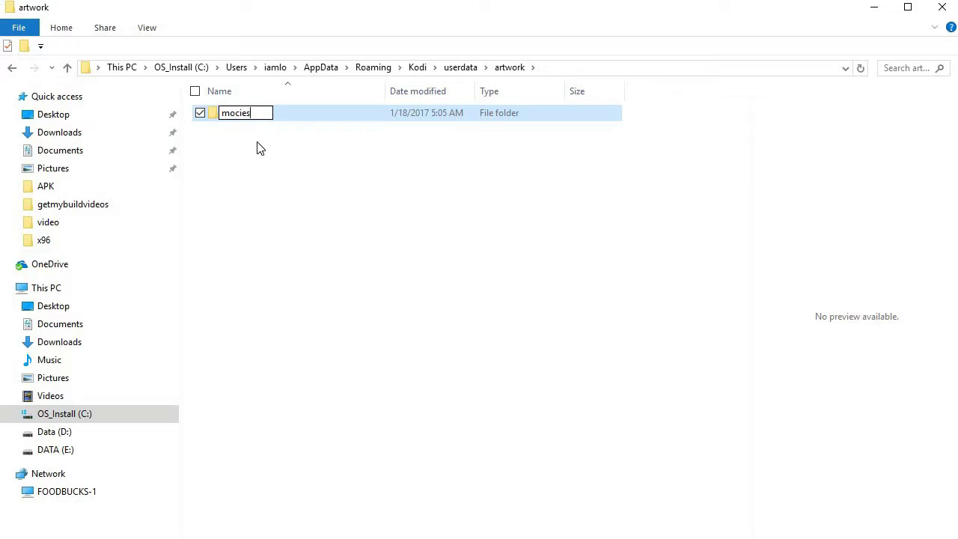
key("BackSpace")
key("BackSpace")
key("BackSpace")
key("BackSpace")
type("vies")
key("Return")
- Add two more subfolders named tvshows and kids to the artwork folder
left_click(24, 45)
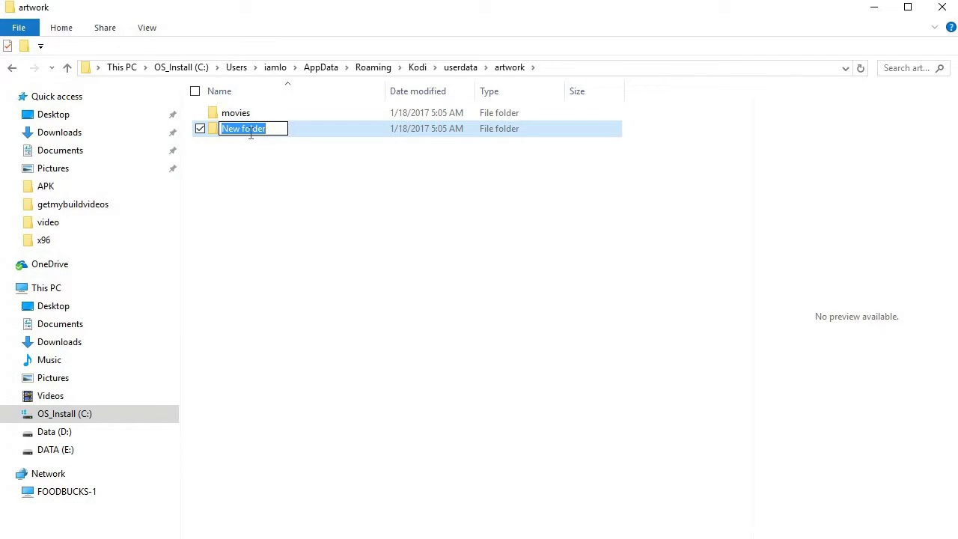
type("tvshows")
left_click(257, 163)
left_click(24, 46)
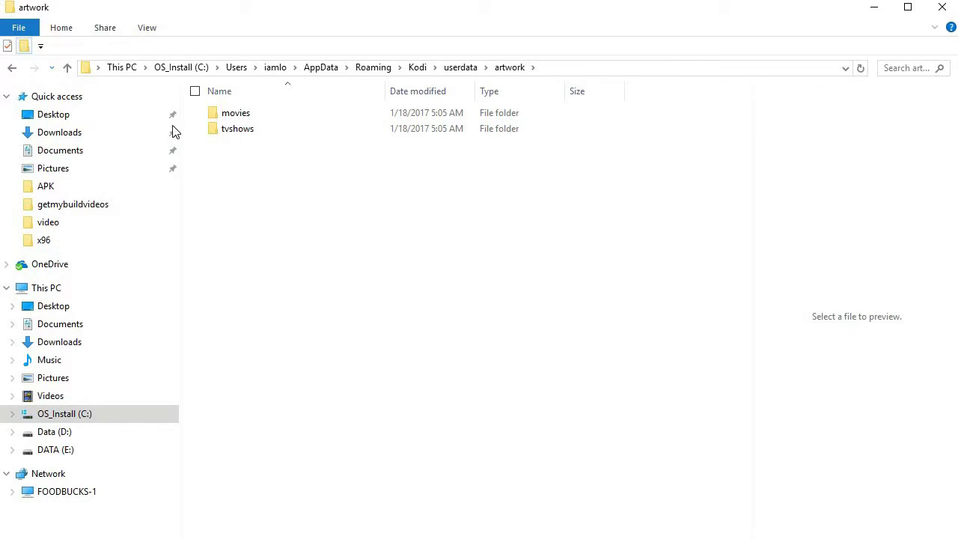
type("kids")
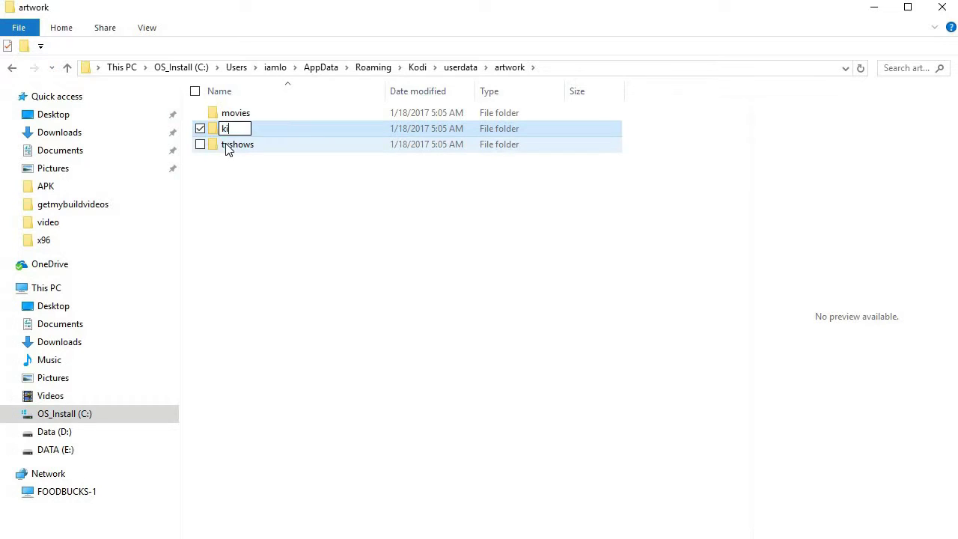
left_click(240, 193)
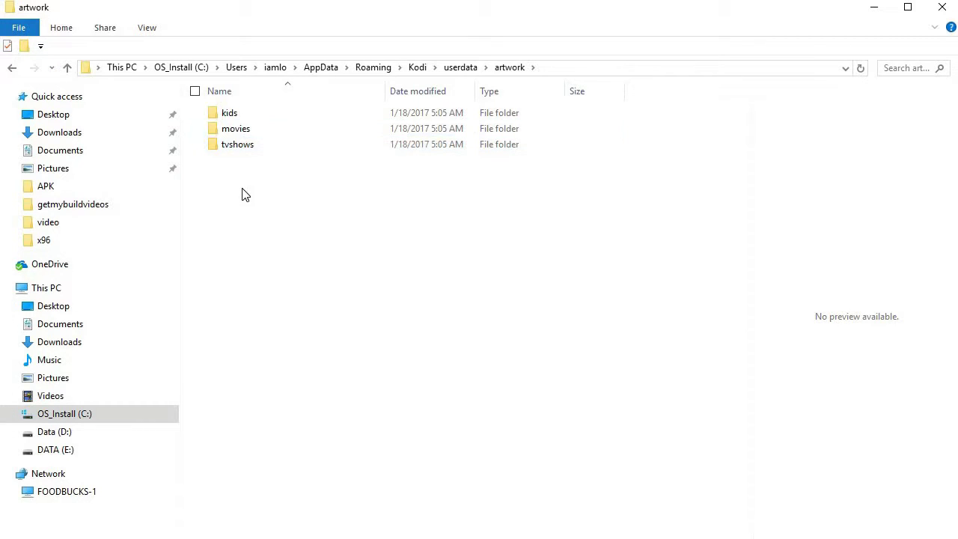
- Add a subfolder named phoenix to the artwork folder
left_click(32, 50)
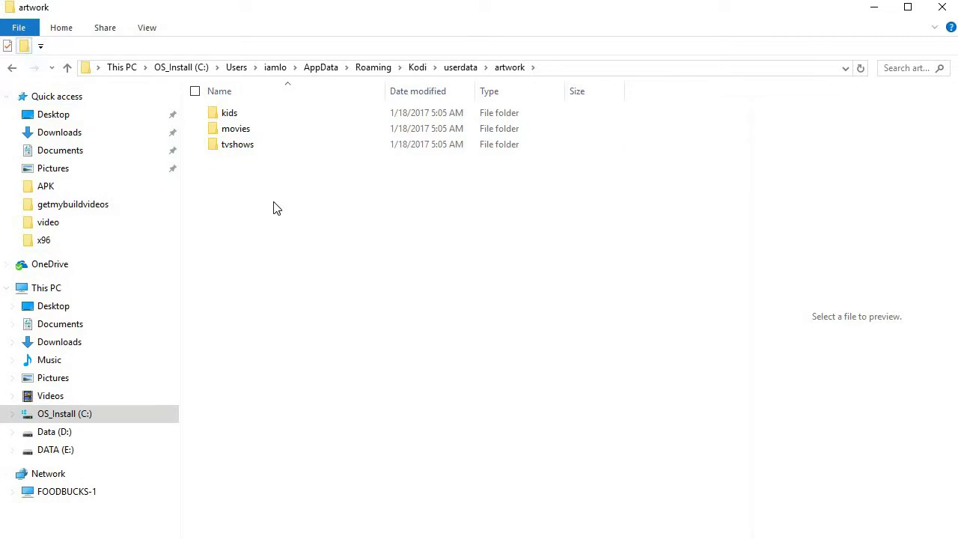
type("p")
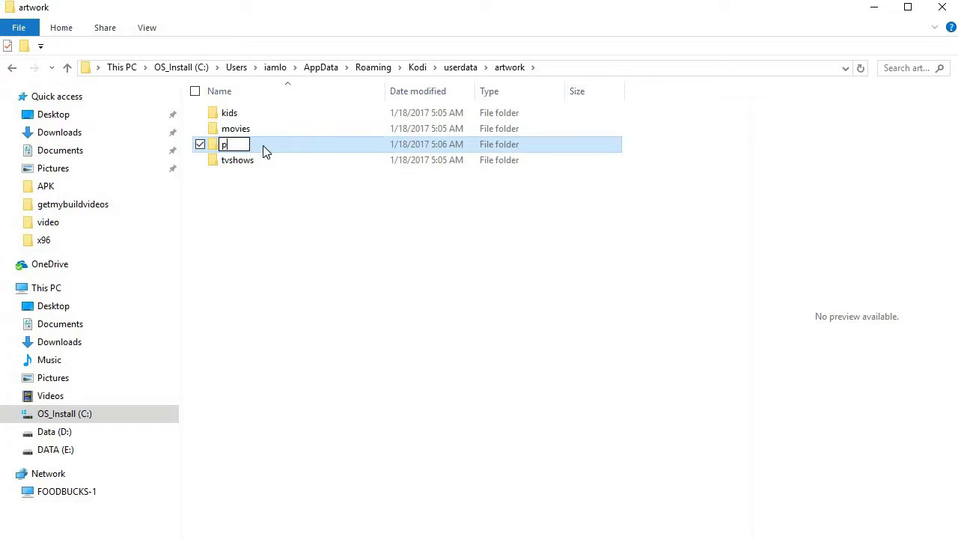
type("hoeni")
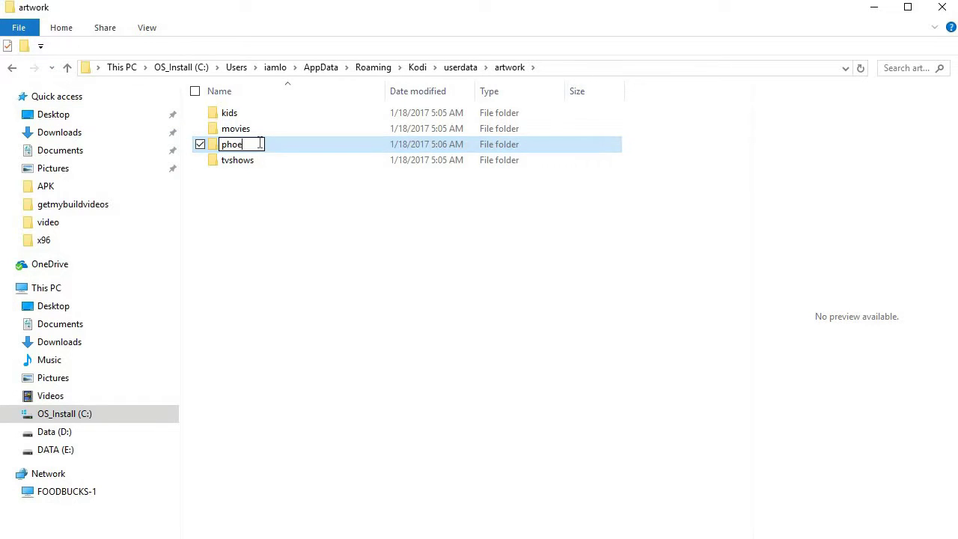
key("BackSpace")
type("nix")
key("Return")
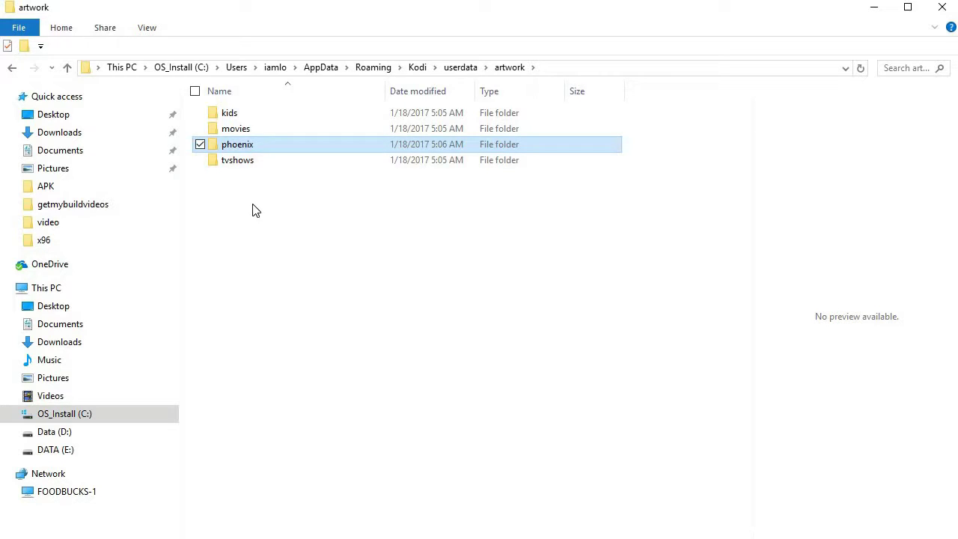
- Add two subfolders named power and system to the artwork folder
left_click(25, 47)
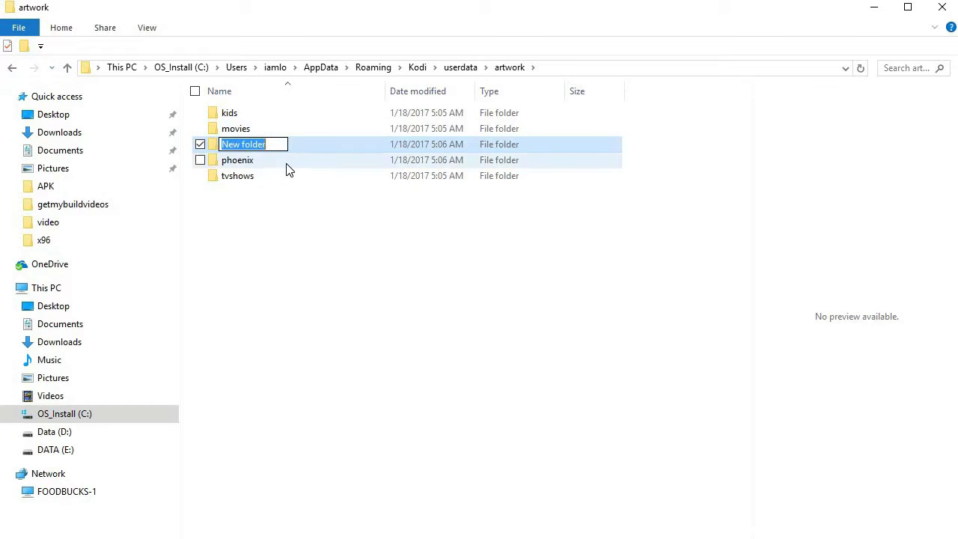
type("power")
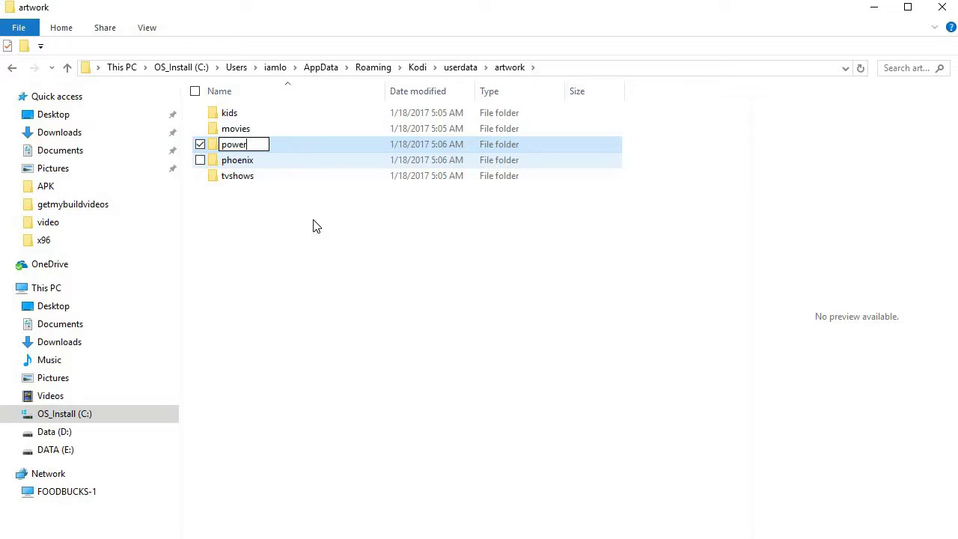
left_click(230, 199)
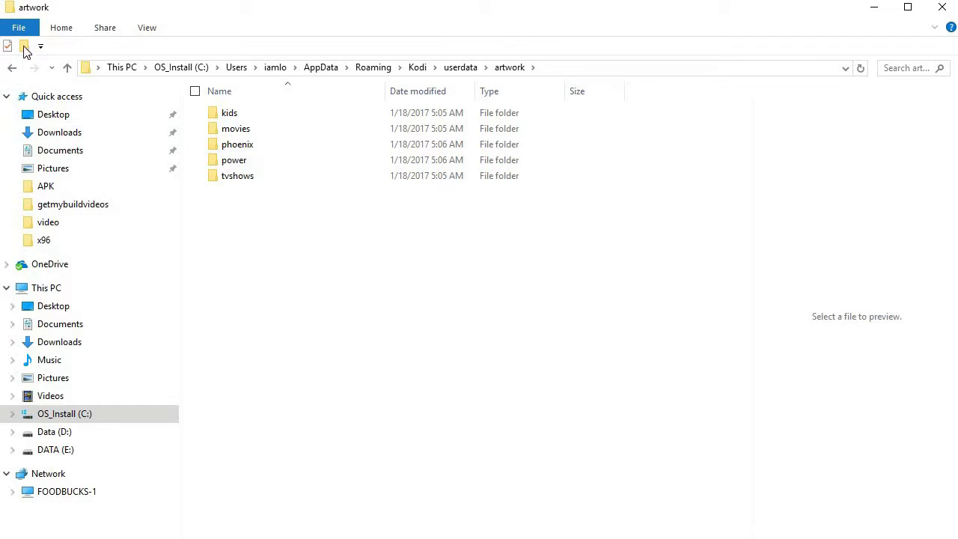
key("ctrl+shift+n")
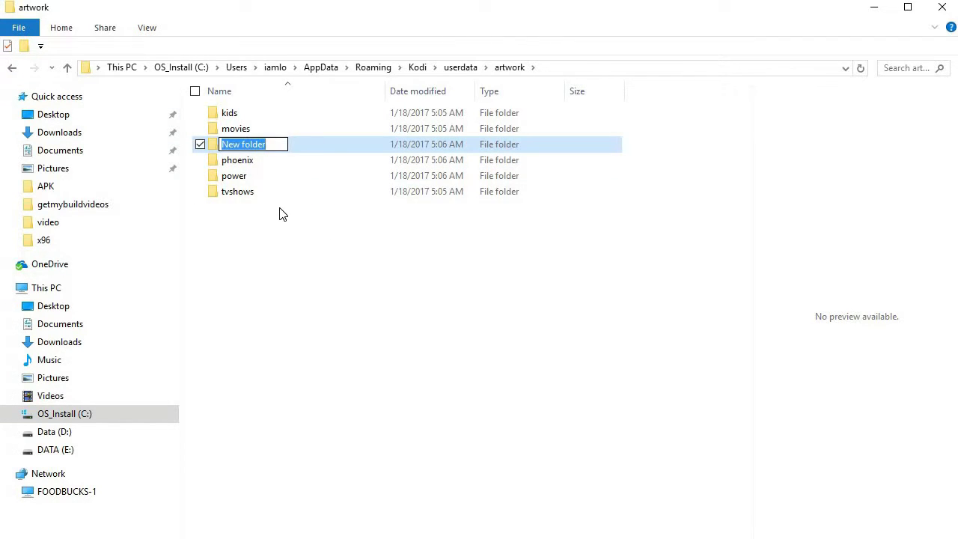
type("system")
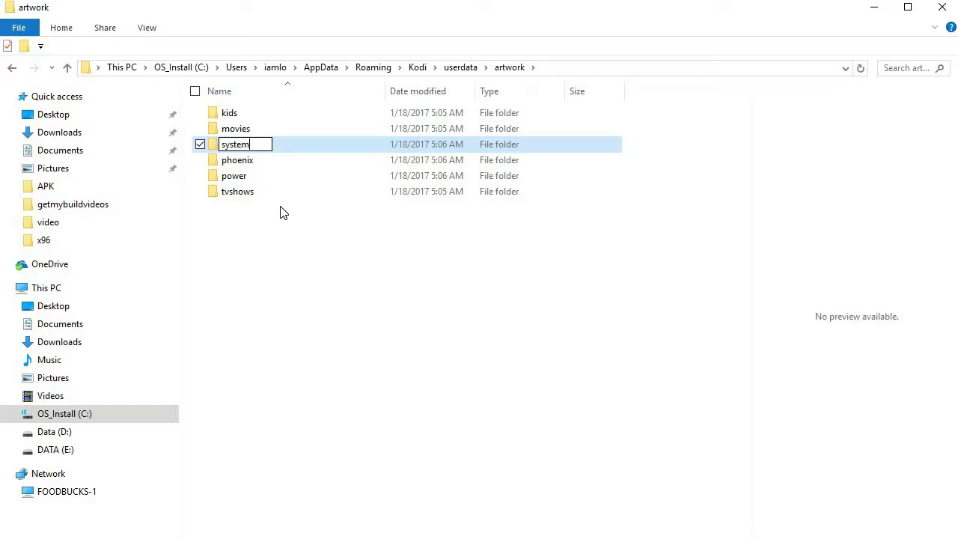
key("Return")
- Add a subfolder named favorites to the artwork folder
left_click(27, 48)
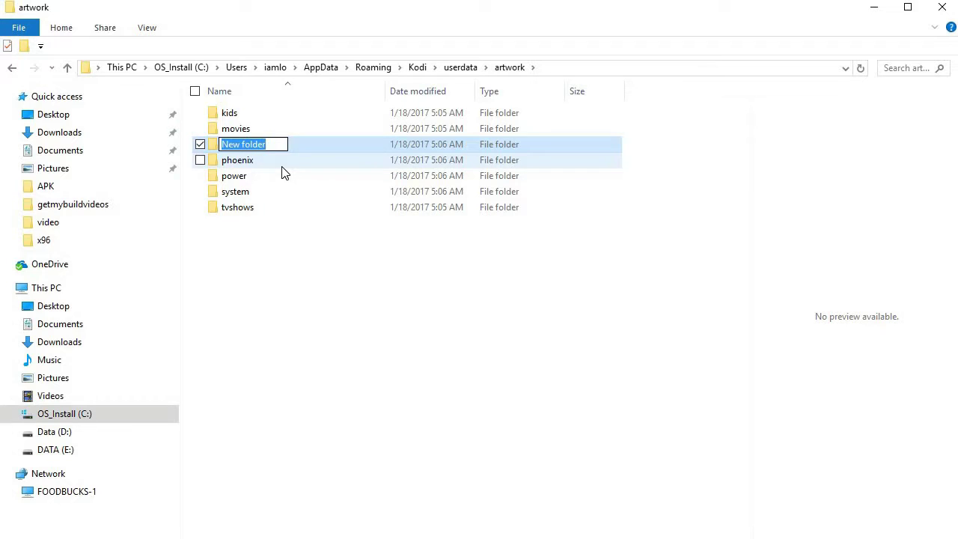
type("favorites")
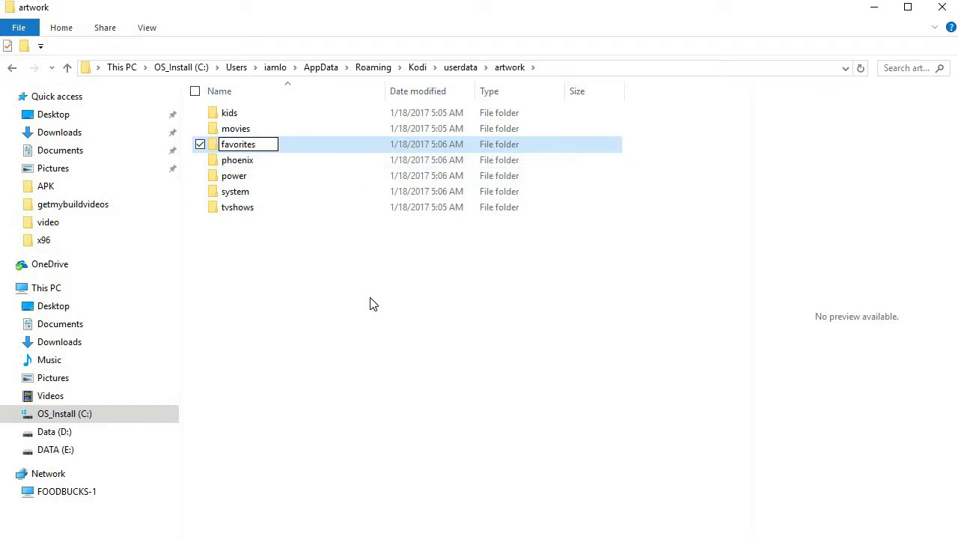
left_click(329, 269)
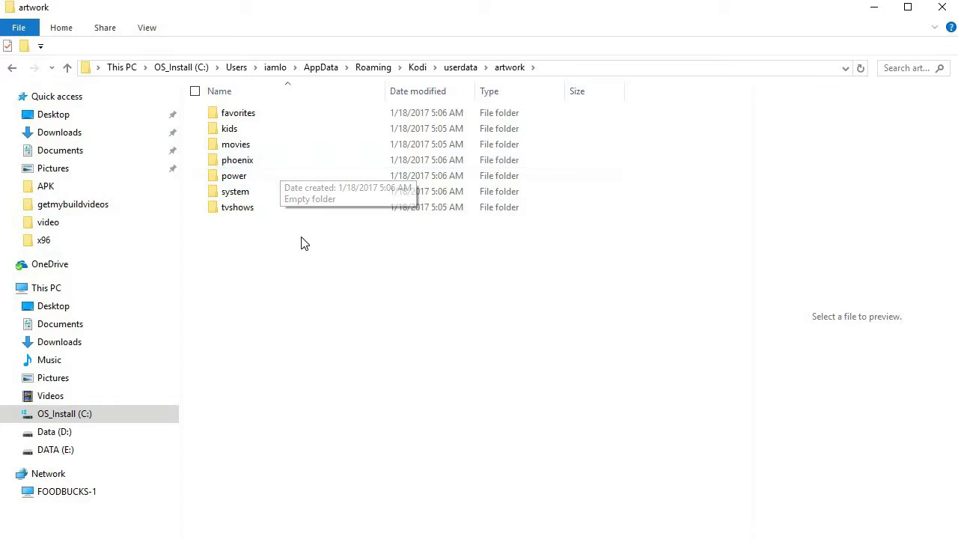
- Navigate from %appdata% through Kodi and userdata back to the artwork folder
left_click(564, 69)
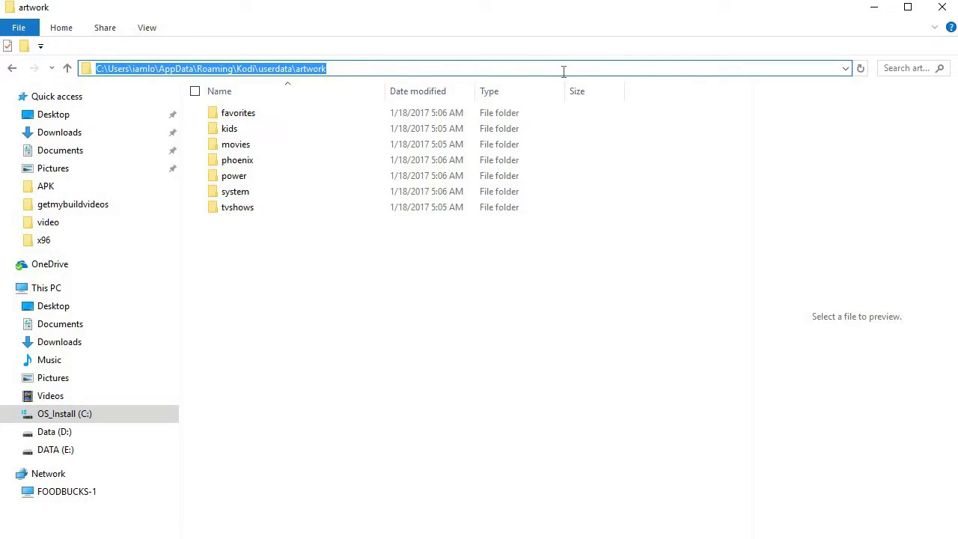
type("%a")
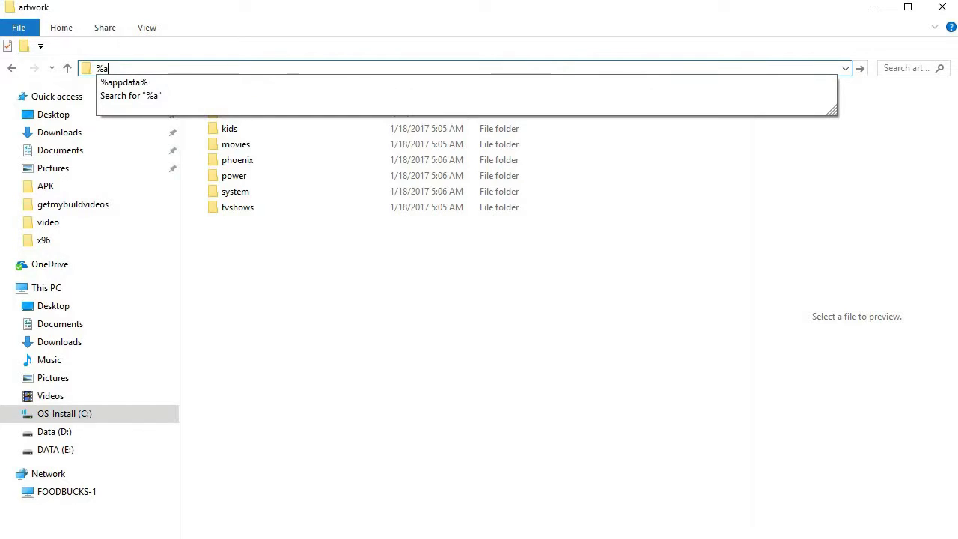
type("ppdata%")
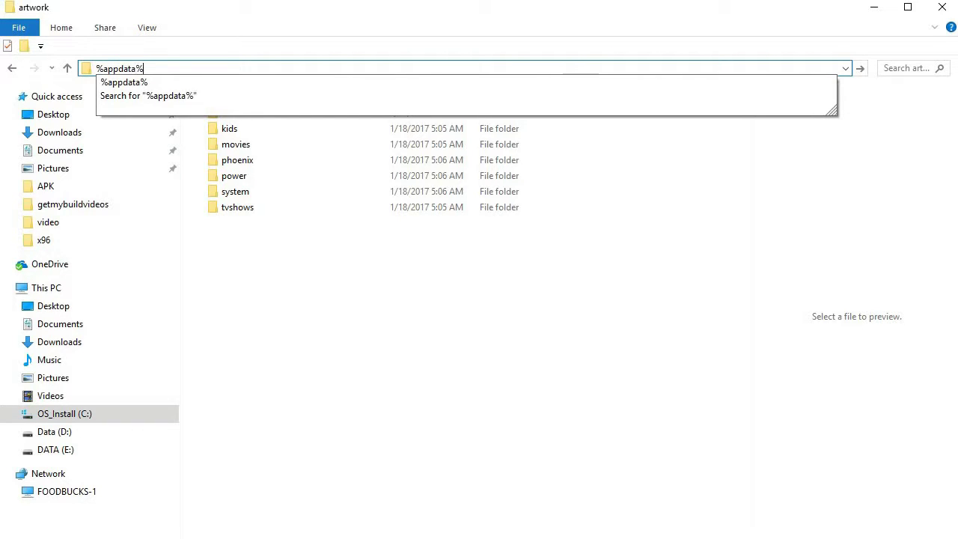
key("Return")
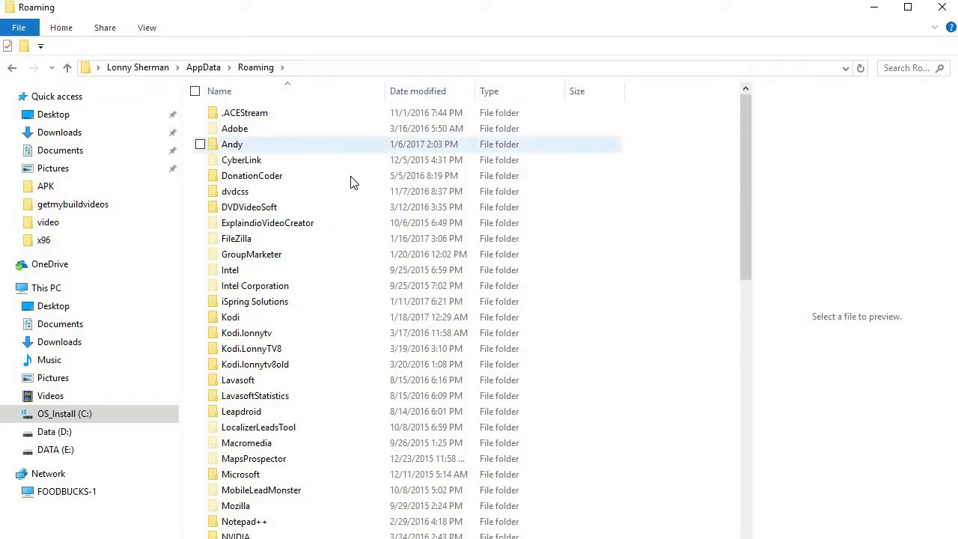
double_click(239, 271)
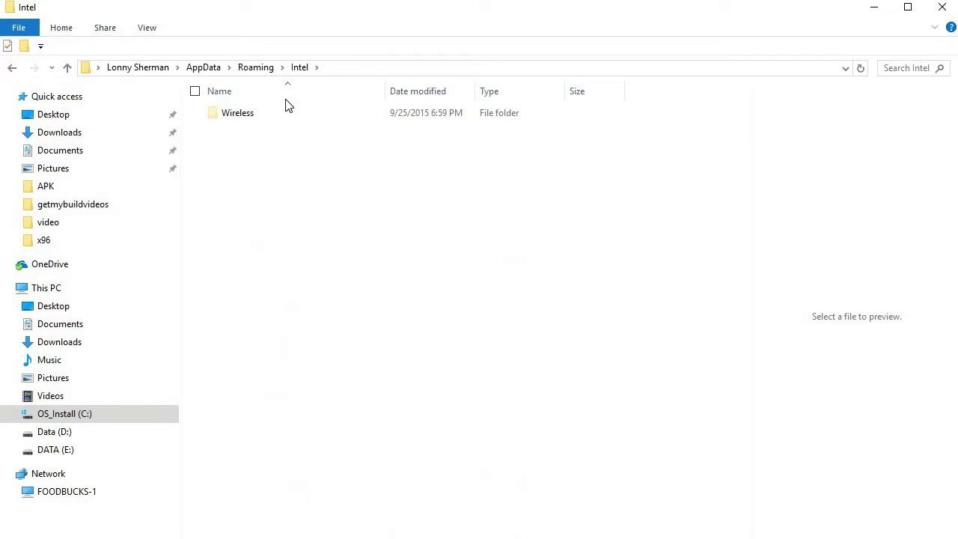
left_click(262, 69)
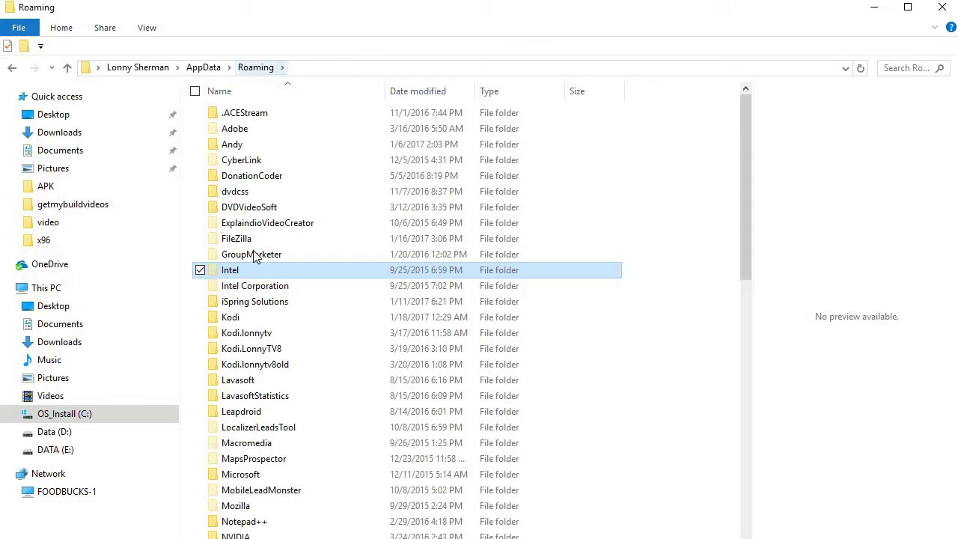
double_click(250, 321)
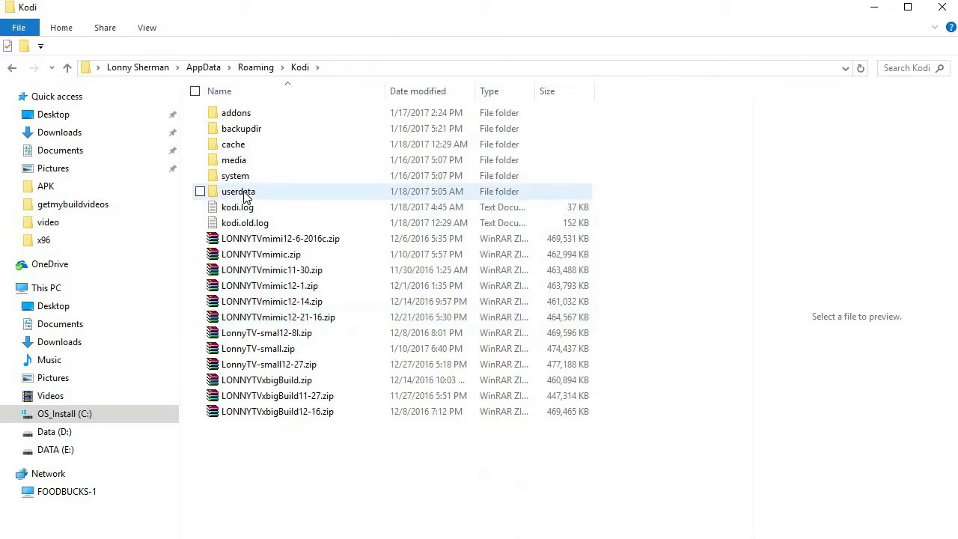
double_click(238, 191)
double_click(241, 133)
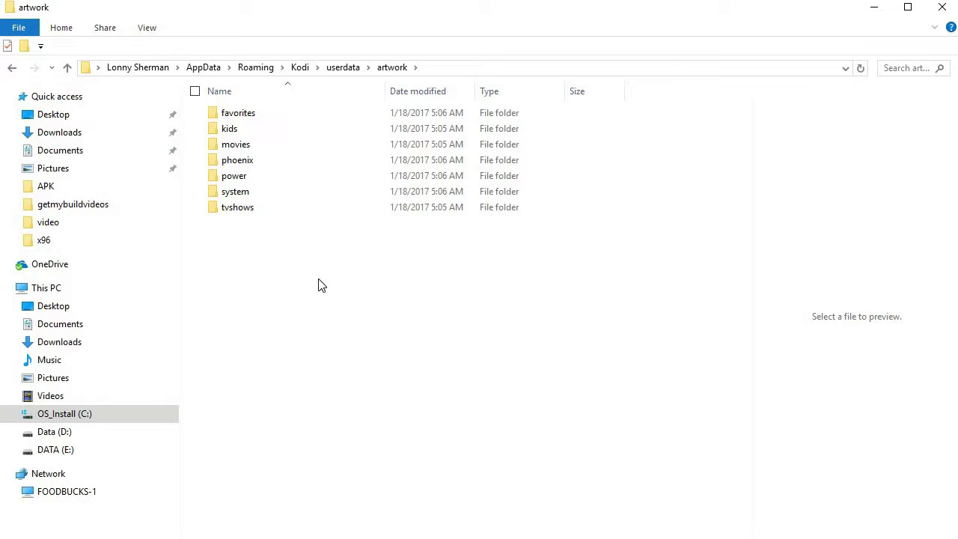
- Switch from File Explorer to Kodi and open the File Manager under System
left_click(255, 113)
left_click(874, 9)
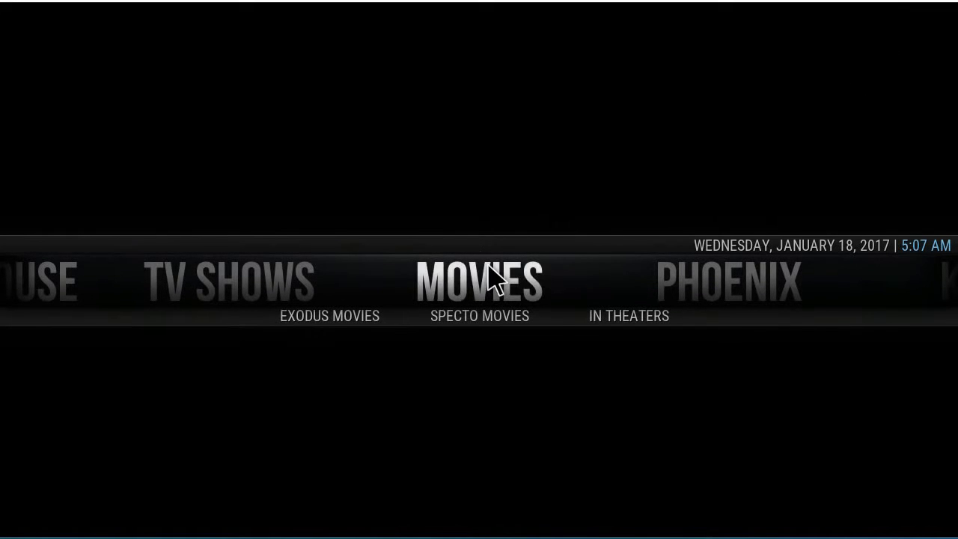
scroll(487, 285, "down", 1)
scroll(487, 285, "down", 3)
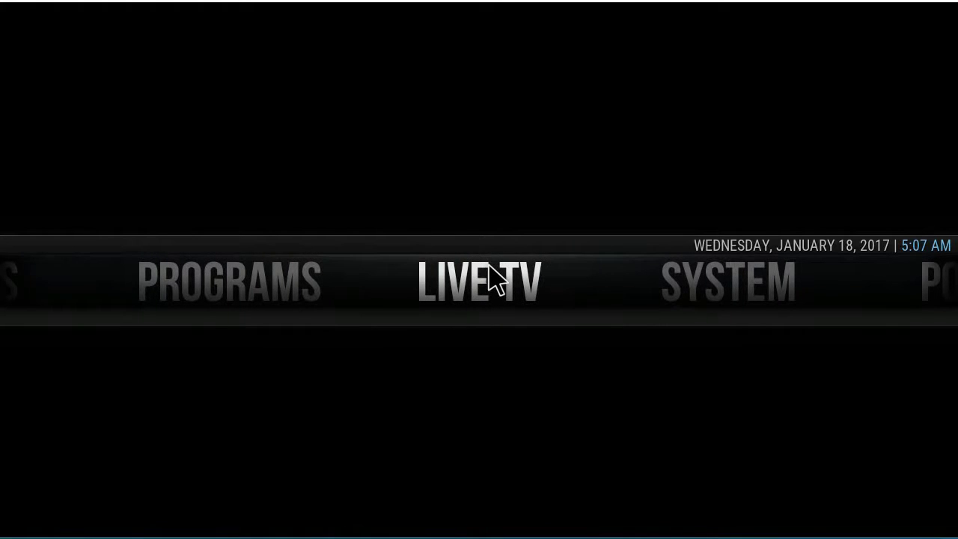
scroll(487, 277, "down", 1)
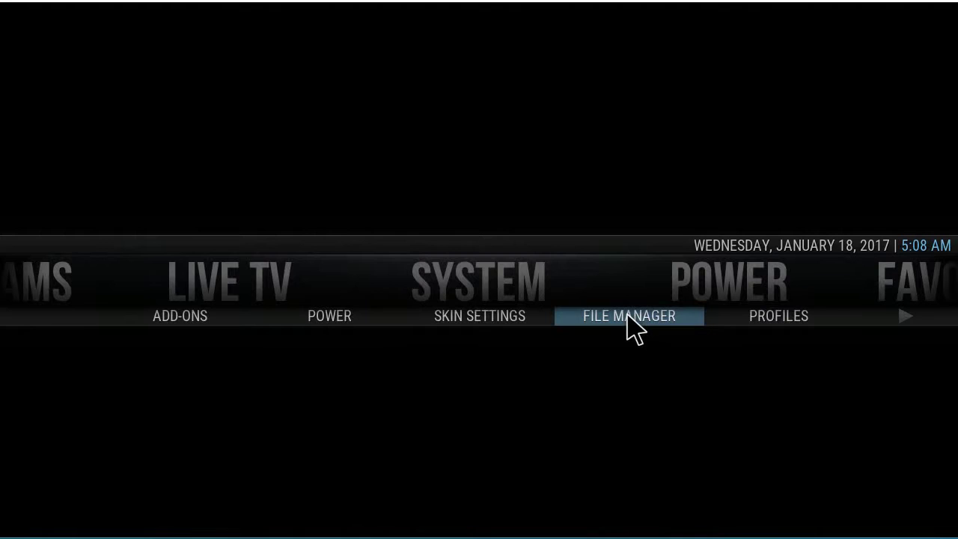
left_click(627, 315)
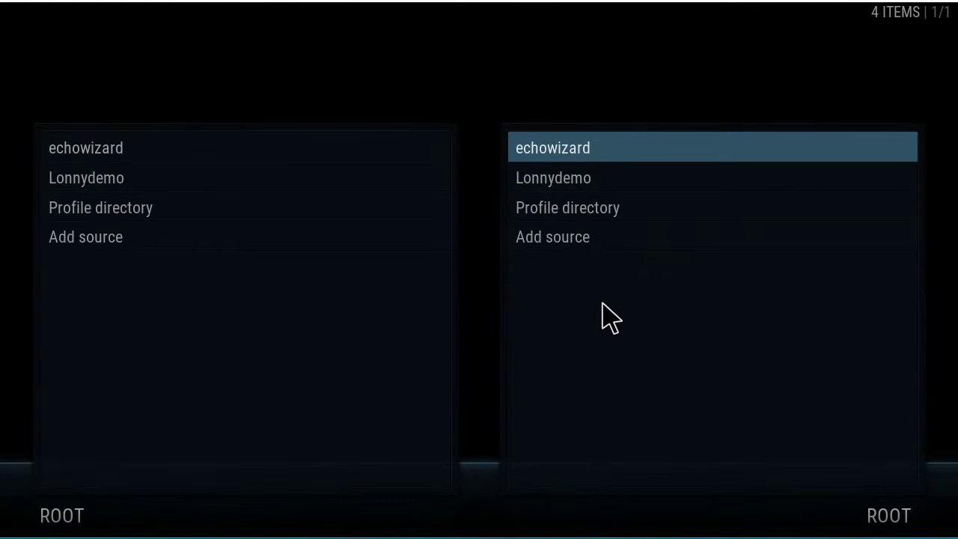
- Start a new file source and enter special://userdata/artwork as its path
left_click(65, 246)
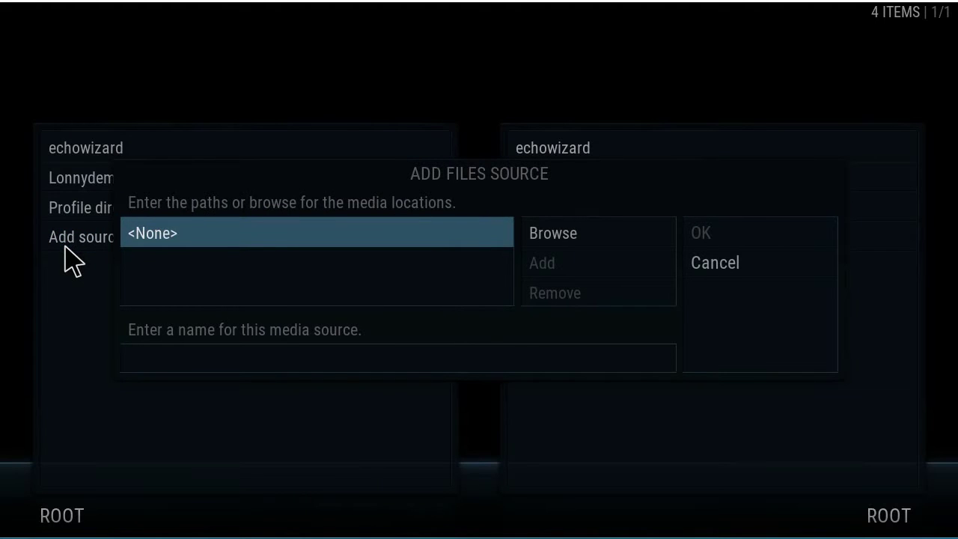
left_click(180, 233)
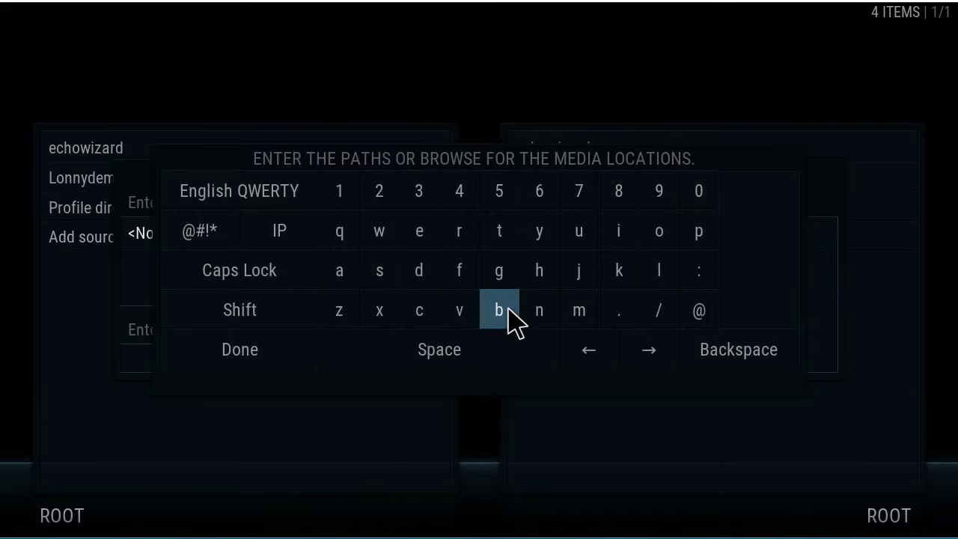
type("special://userdata")
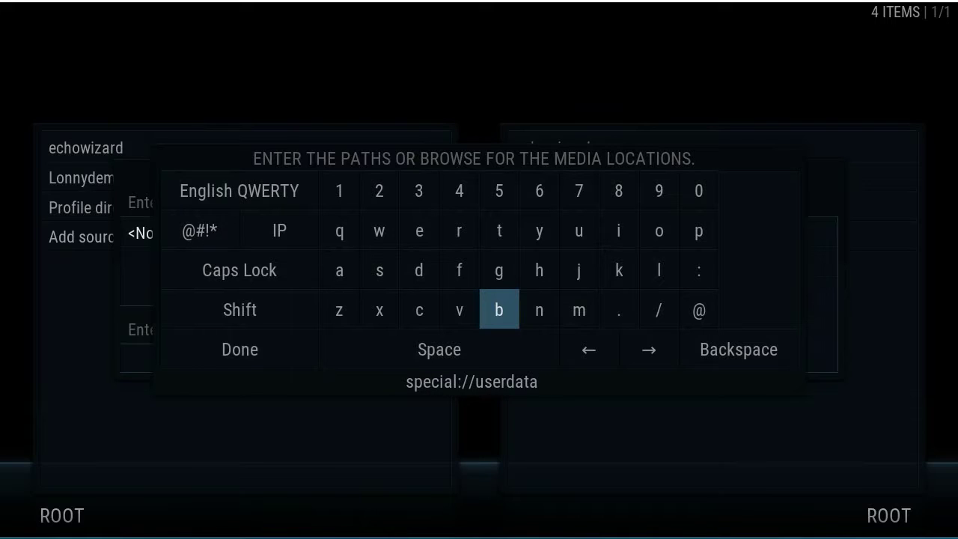
type("/")
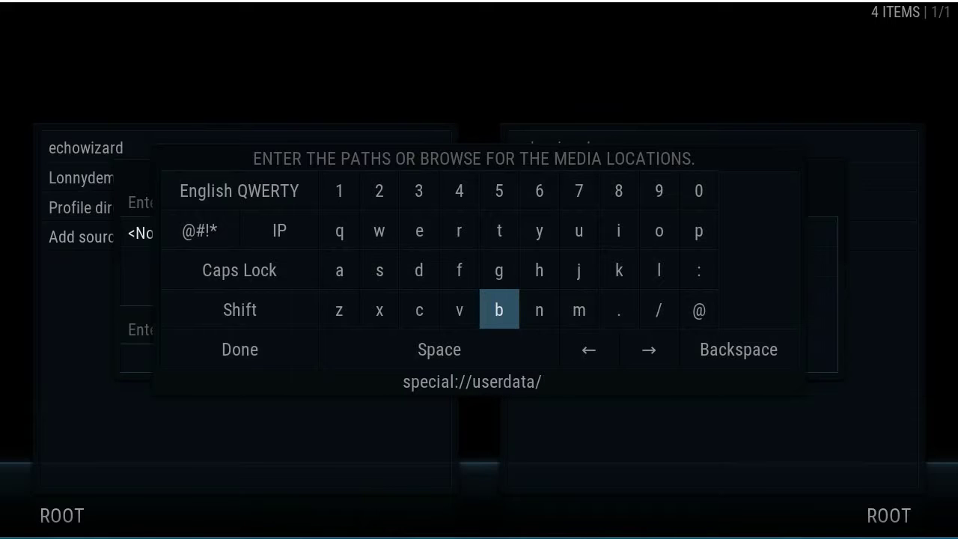
type("a")
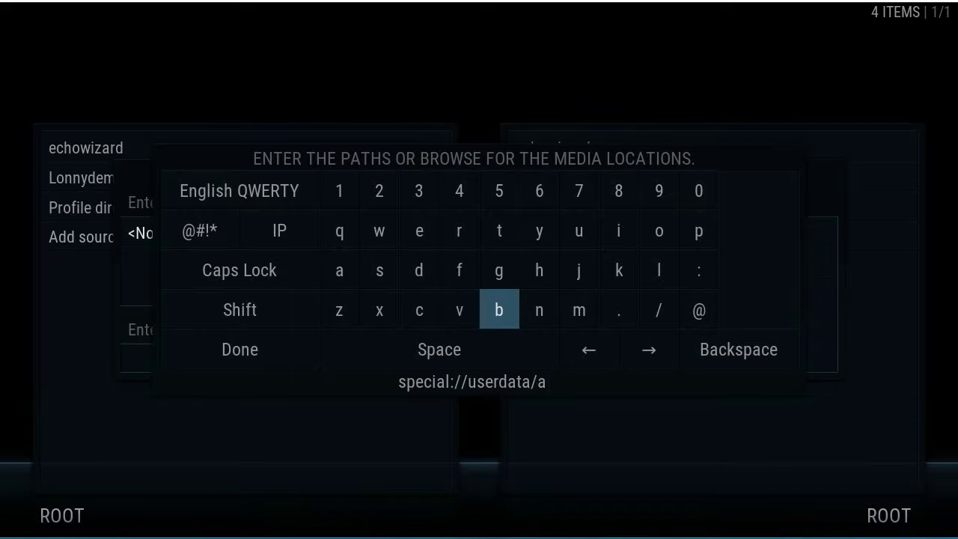
type("r")
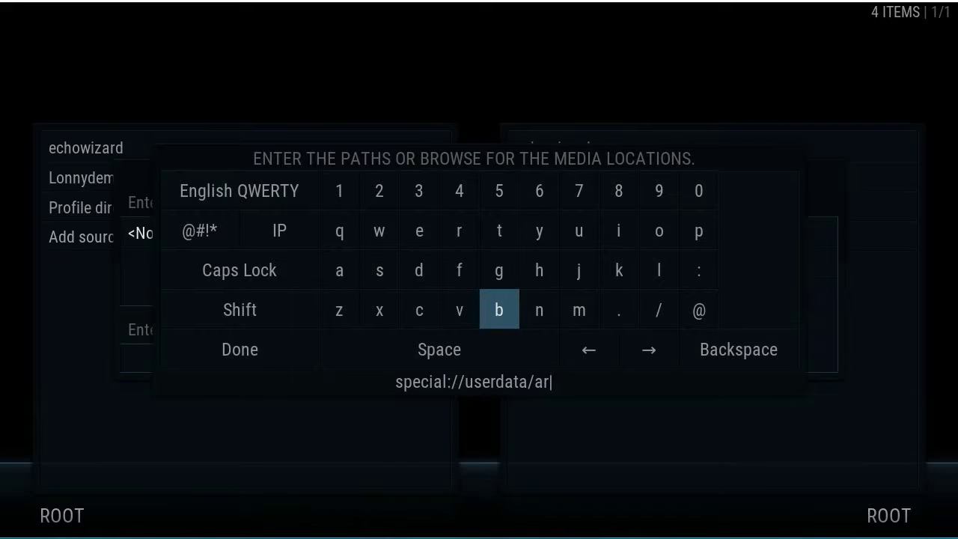
type("twork")
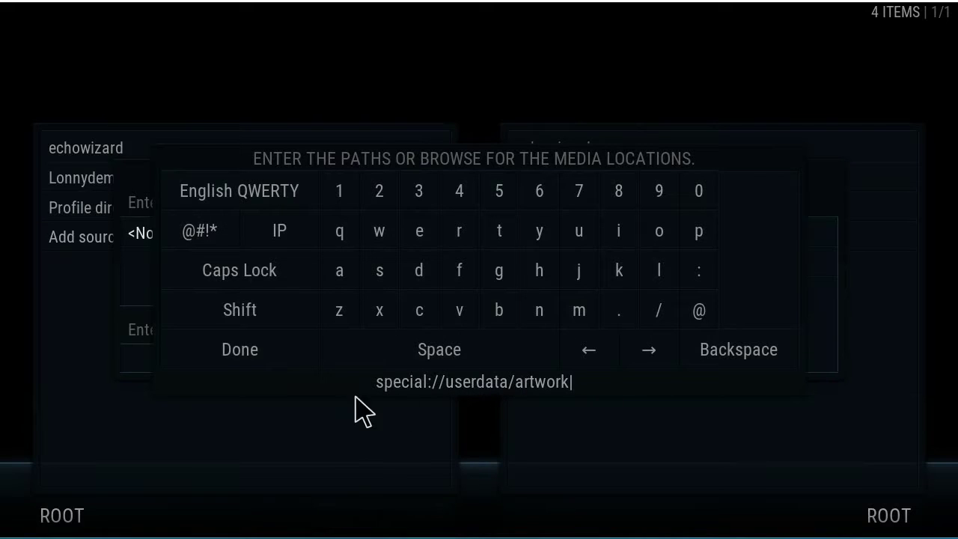
left_click(244, 352)
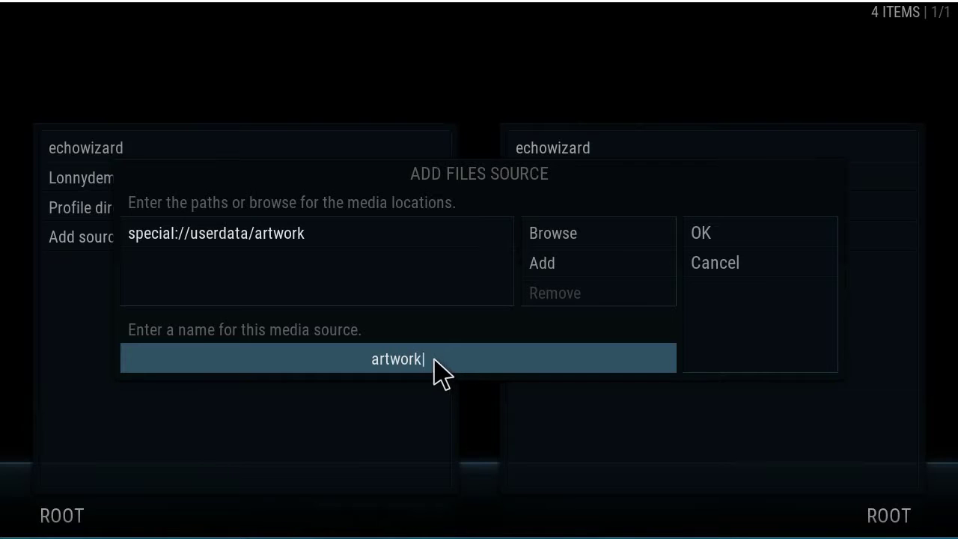
- Name the media source .artwork by putting a period before the name, and save the source
left_click(438, 370)
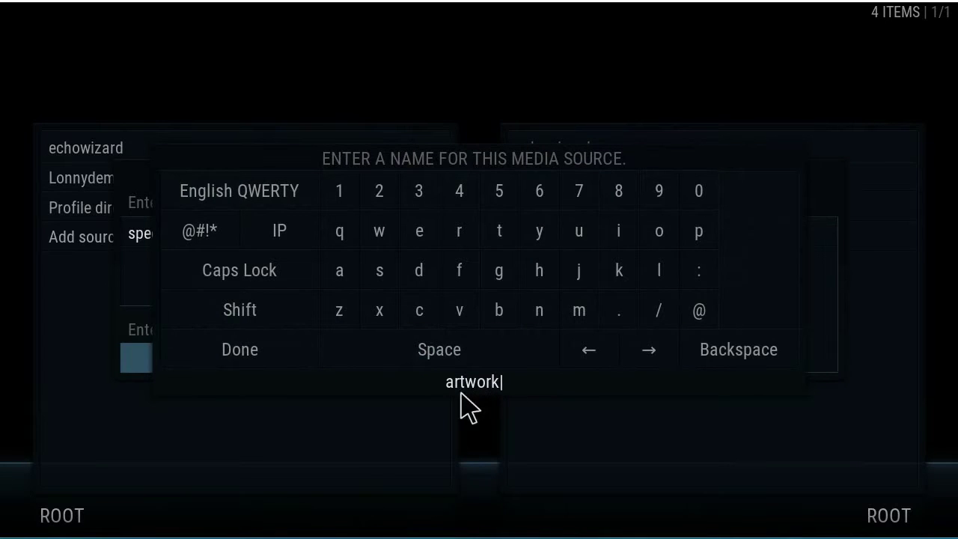
left_click(589, 356)
left_click(588, 356)
left_click(588, 356)
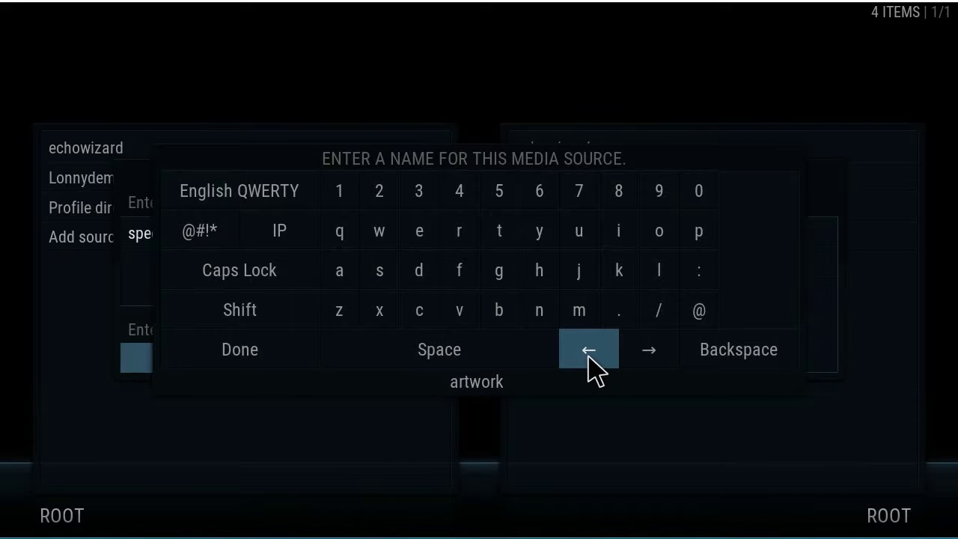
left_click(614, 315)
left_click(340, 365)
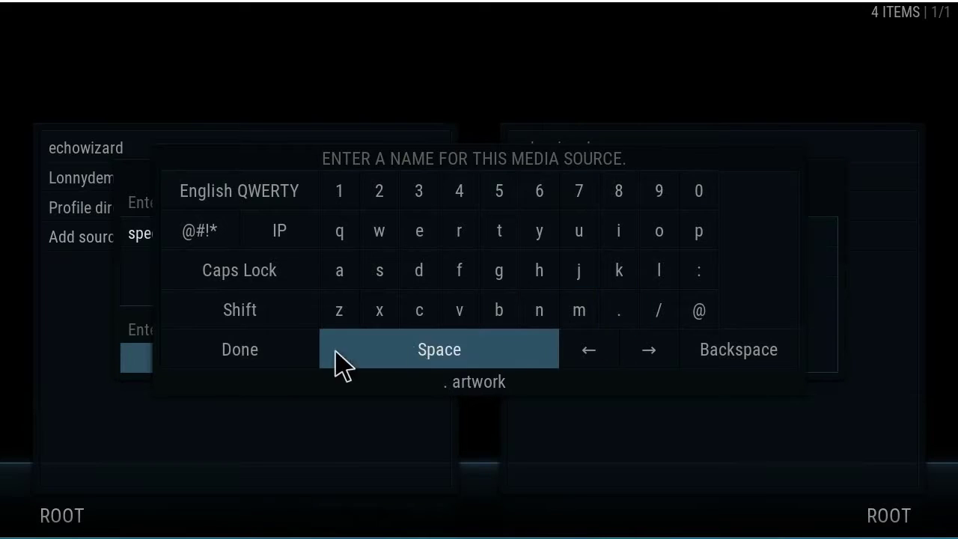
left_click(252, 358)
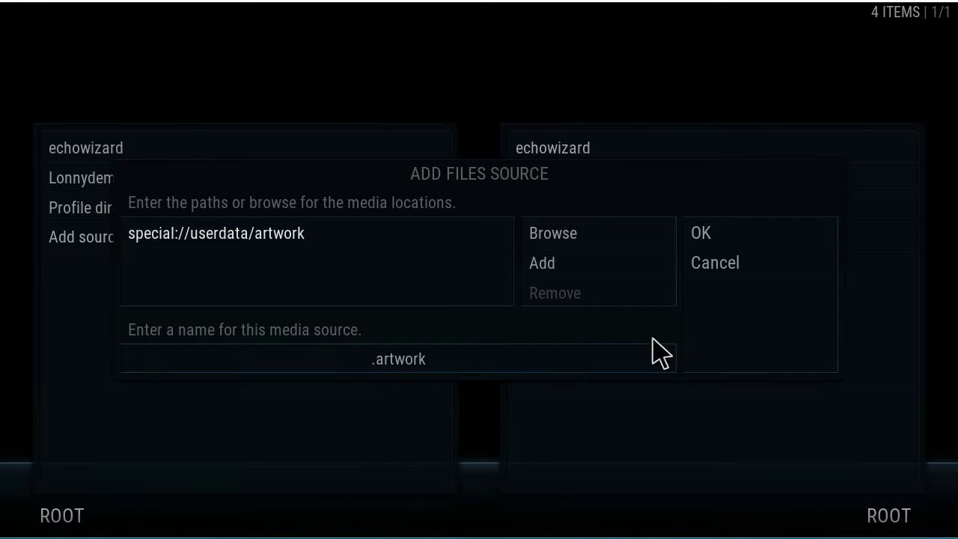
left_click(730, 234)
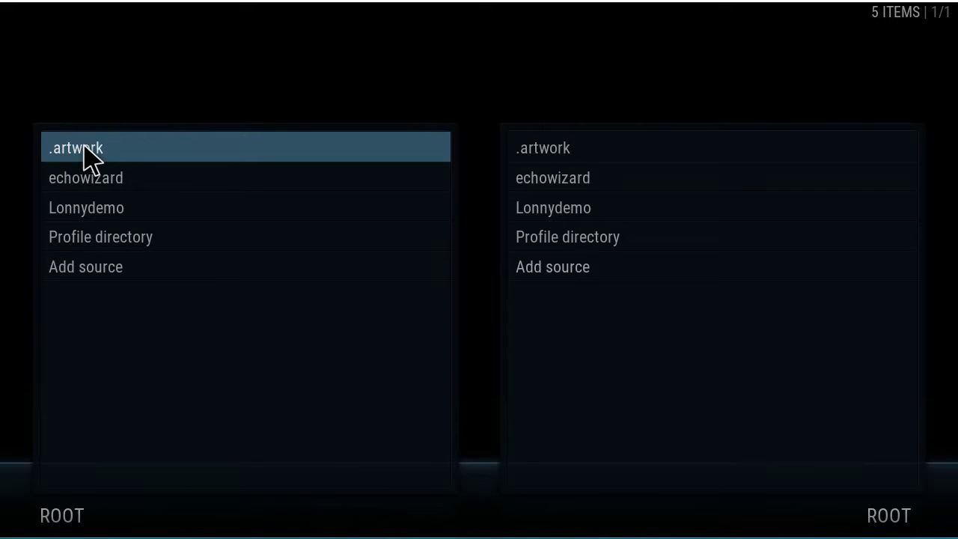
- Leave the File Manager and open the Aeon Nox main menu setup in the skin settings
key("Escape")
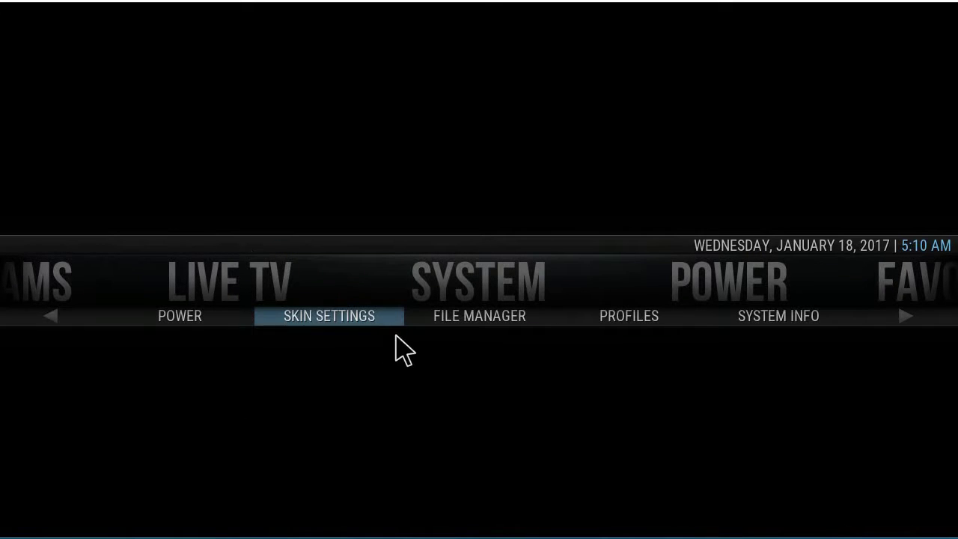
left_click(354, 323)
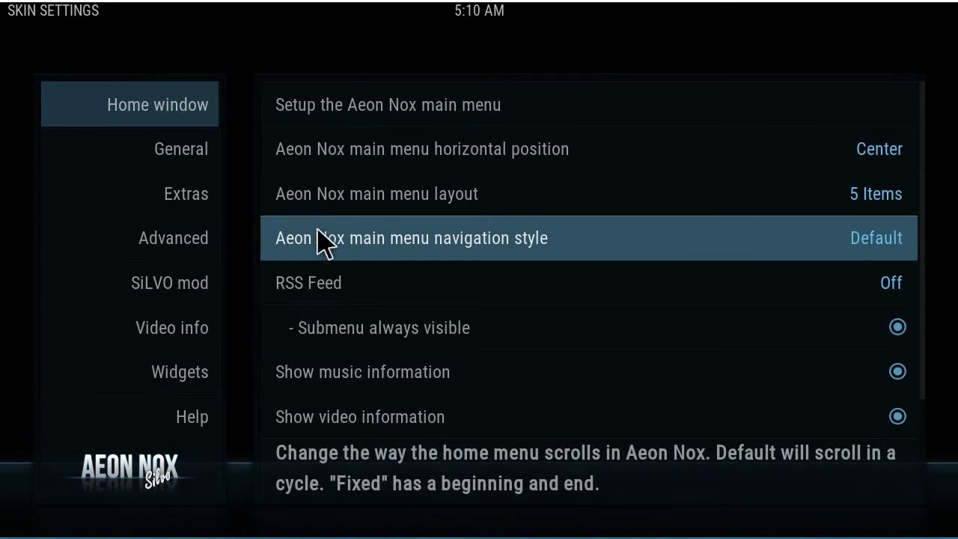
left_click(334, 124)
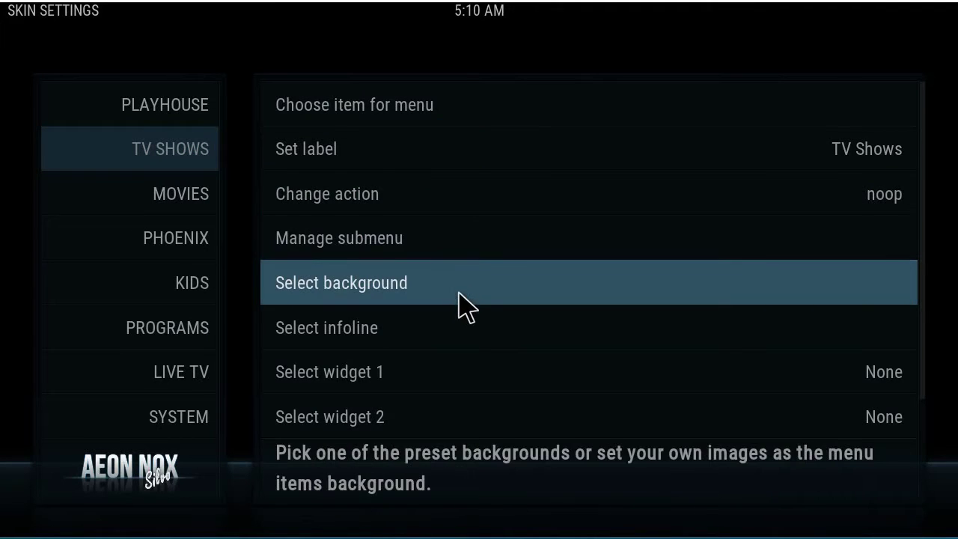
- Open the background selection for the TV Shows menu item, dismiss the warning, and look through the available background types
scroll(460, 300, "down", 3)
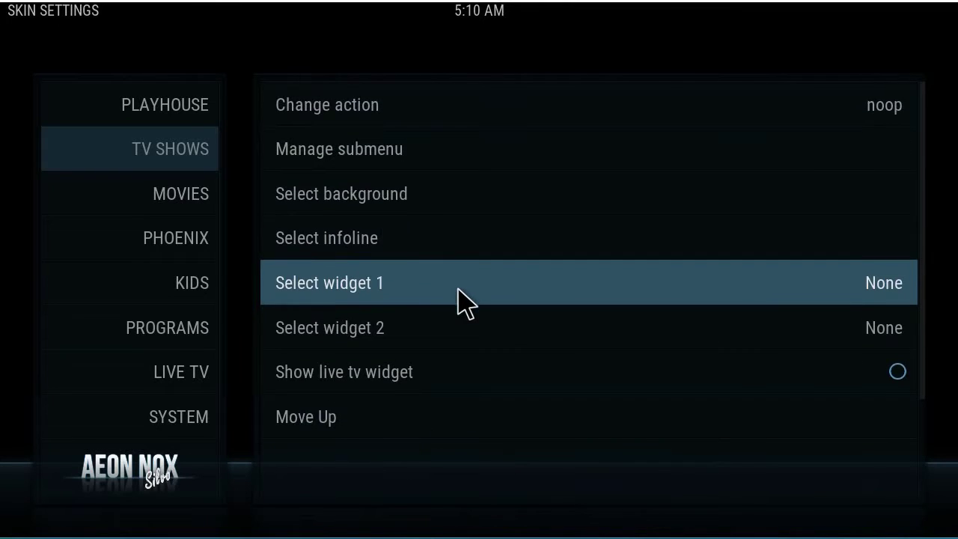
scroll(461, 299, "up", 2)
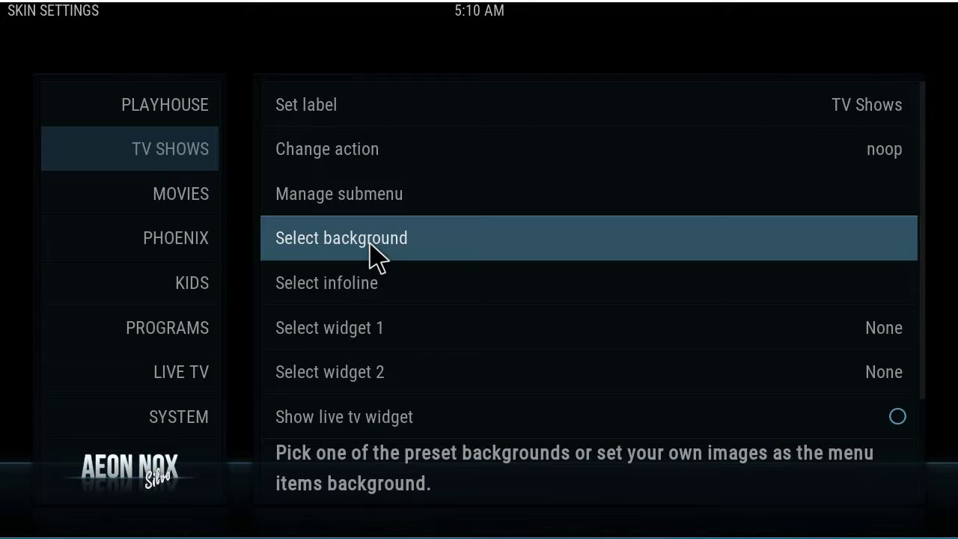
left_click(377, 255)
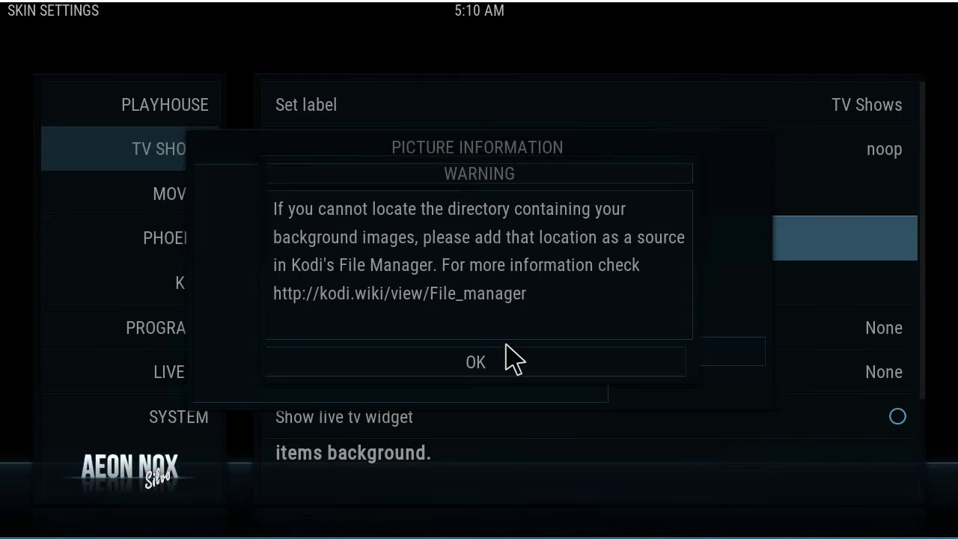
left_click(476, 366)
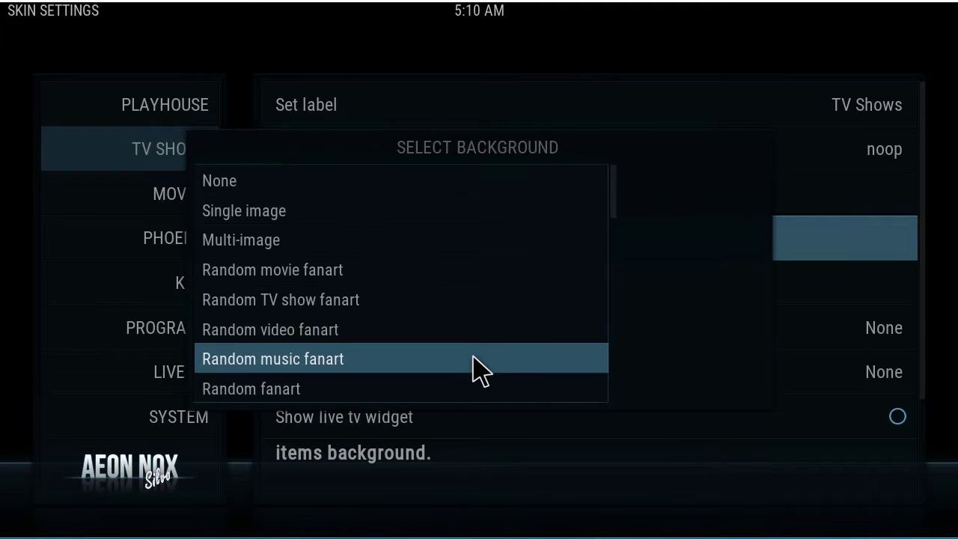
scroll(389, 283, "down", 19)
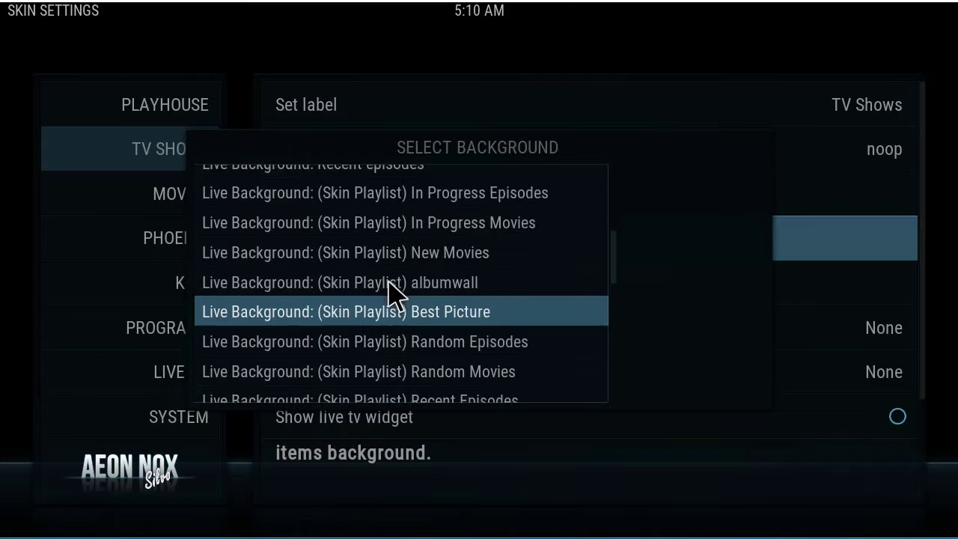
scroll(388, 284, "down", 8)
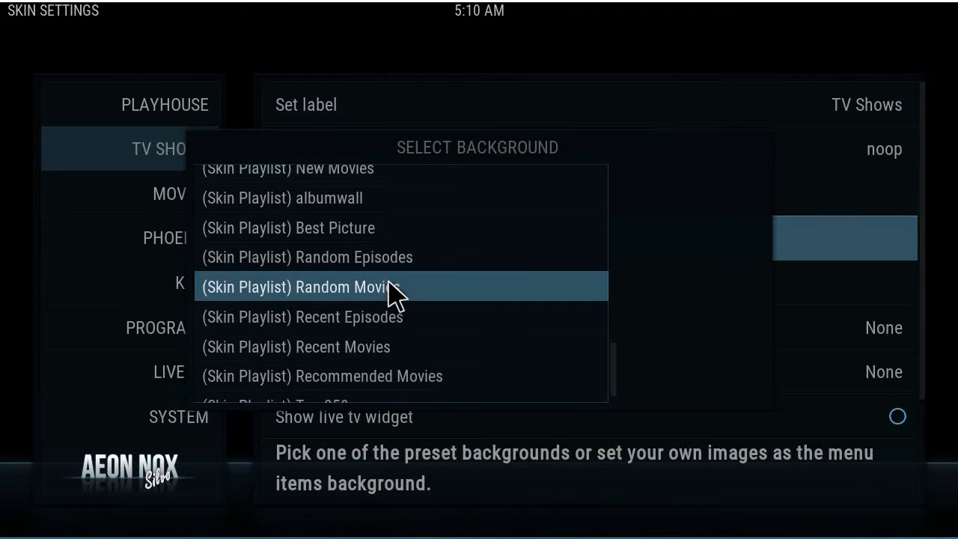
scroll(389, 284, "up", 9)
scroll(389, 292, "up", 18)
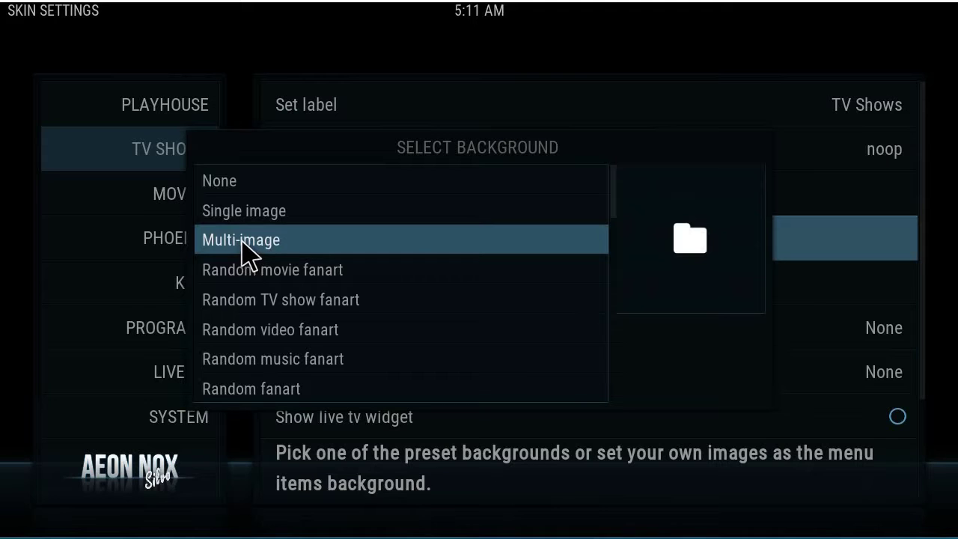
- Set the TV Shows background to Multi-image, using the tvshows folder in the .artwork source
left_click(242, 240)
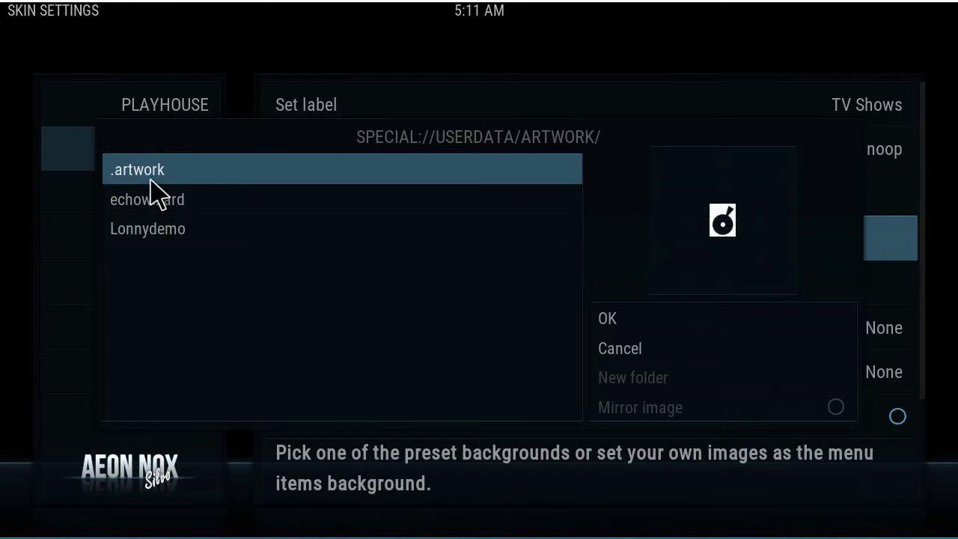
left_click(150, 182)
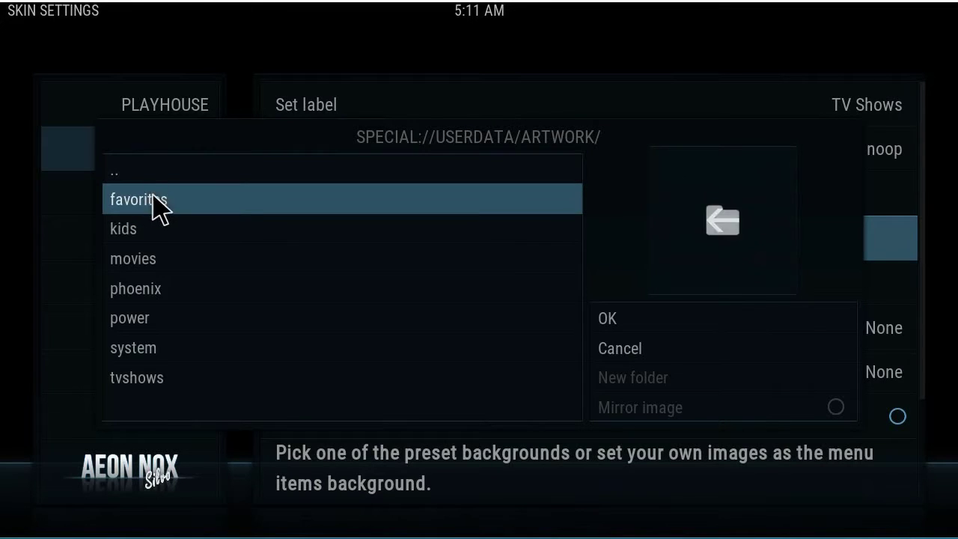
left_click(153, 388)
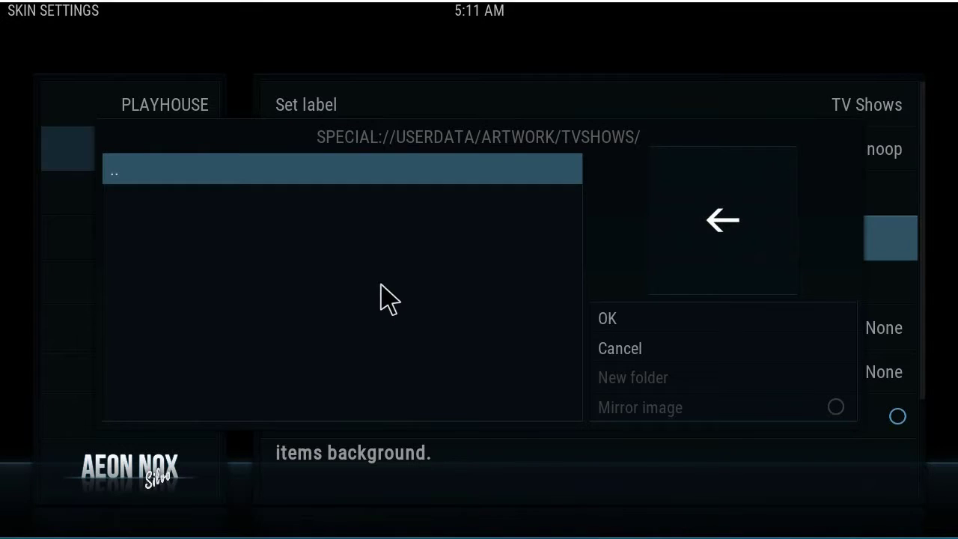
left_click(627, 337)
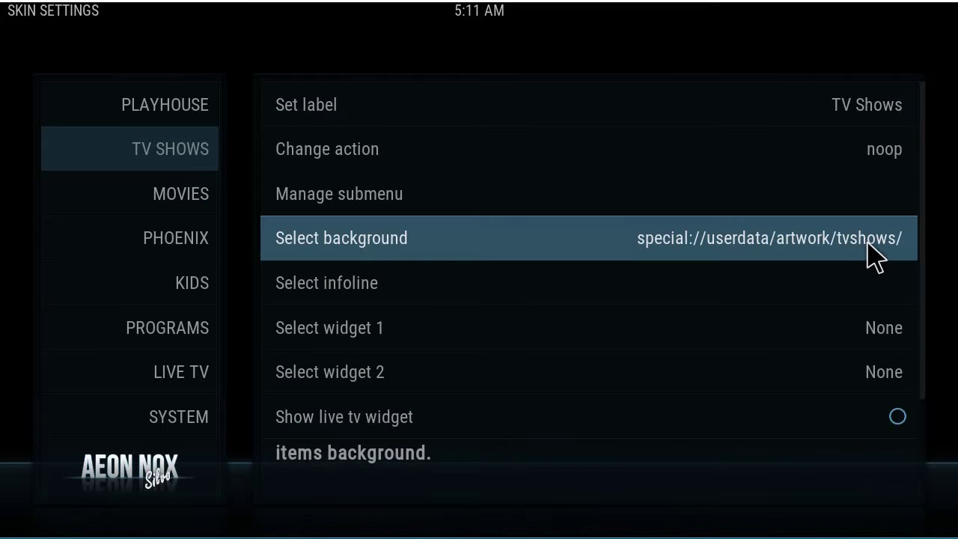
- Set the Movies menu item's background to Multi-image, using the movies folder in the .artwork source
mouse_move(175, 210)
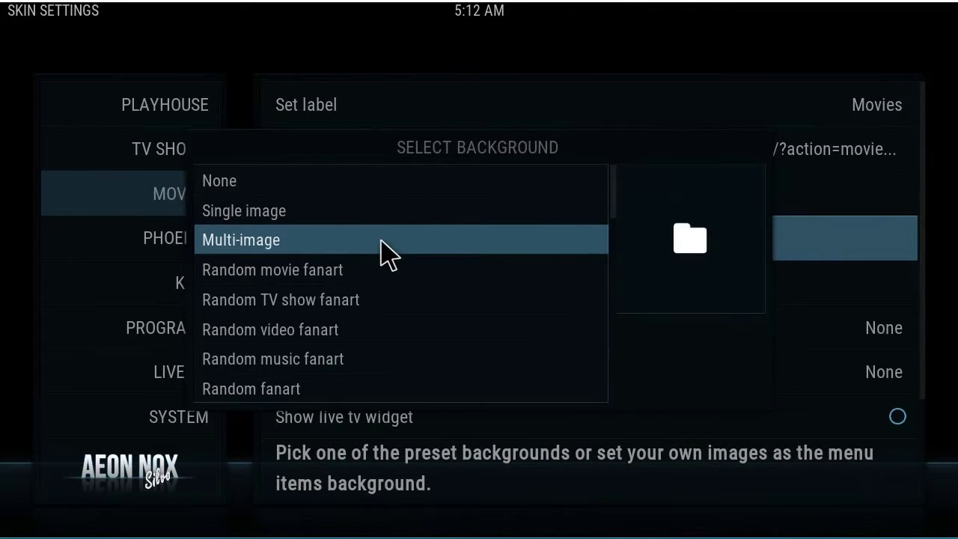
left_click(293, 249)
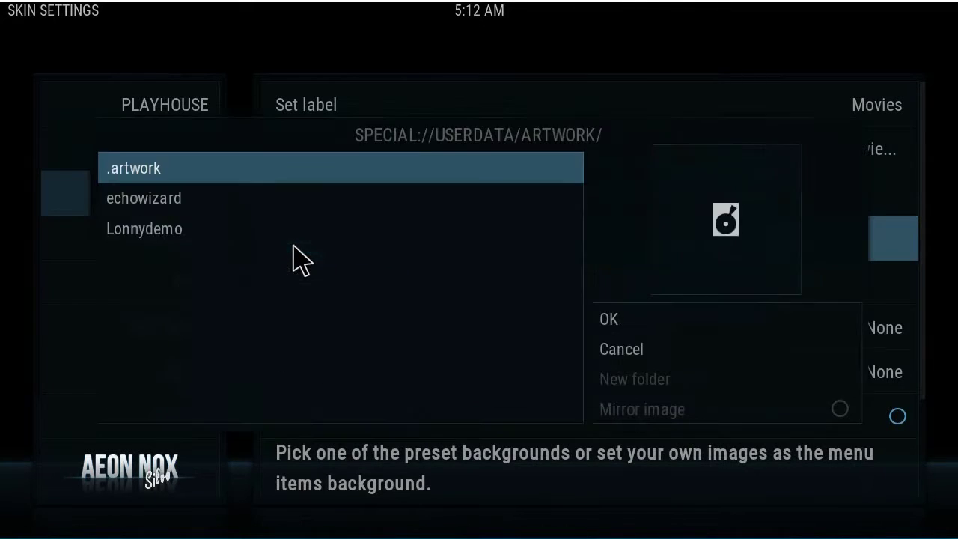
left_click(181, 180)
left_click(168, 262)
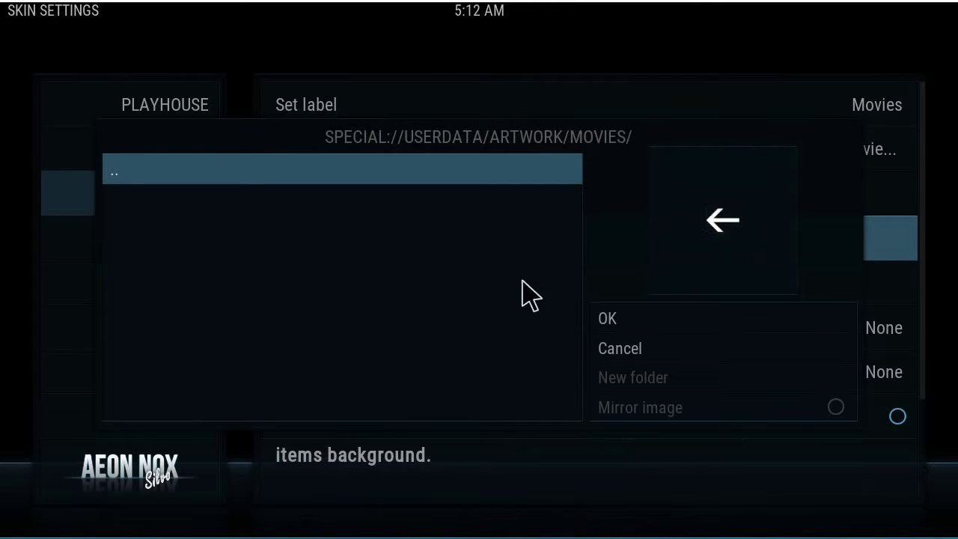
left_click(656, 321)
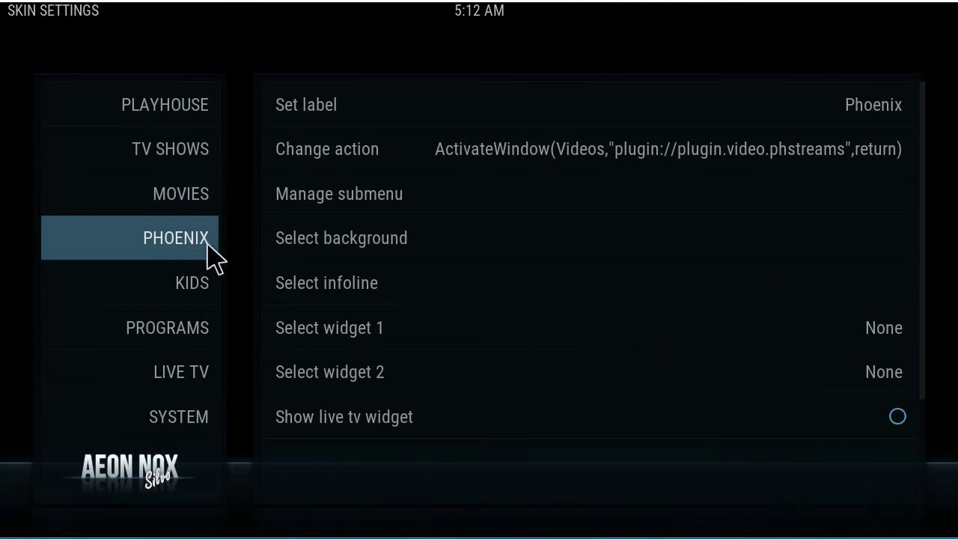
- Set the Phoenix menu item's background to Multi-image, using the phoenix folder in the .artwork source
left_click(345, 240)
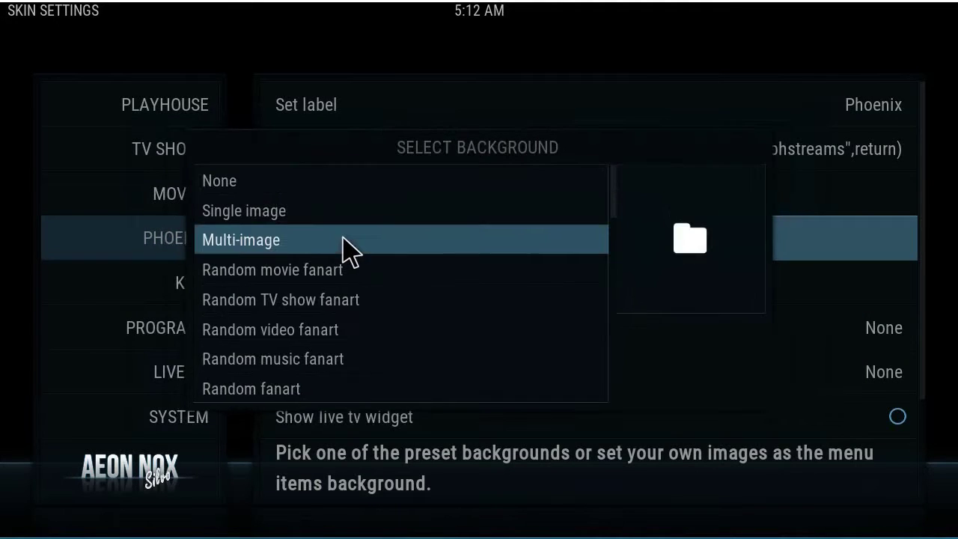
left_click(288, 245)
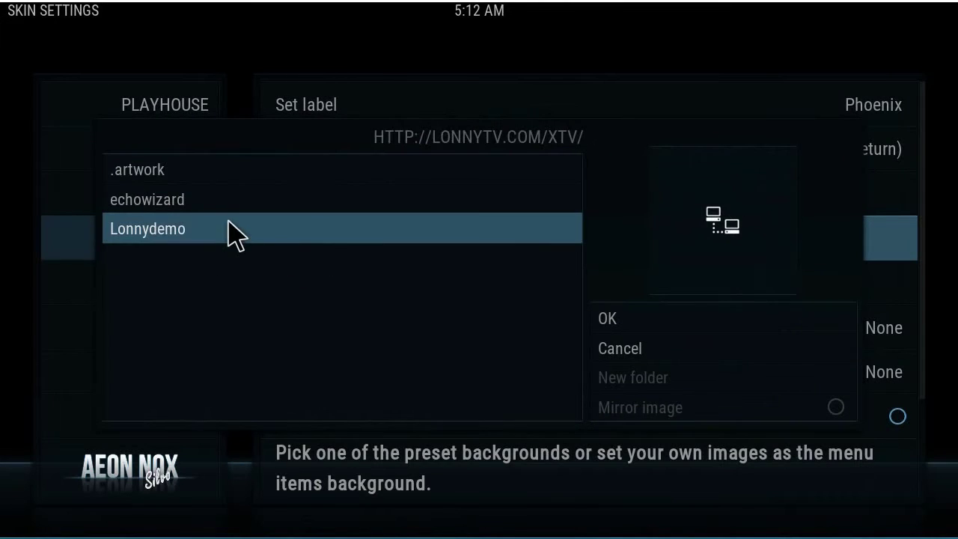
left_click(207, 175)
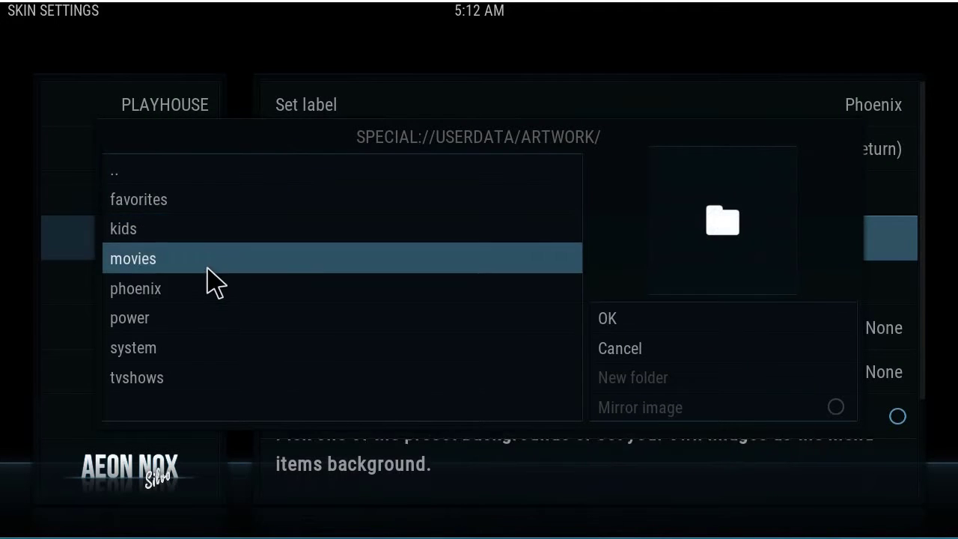
left_click(194, 292)
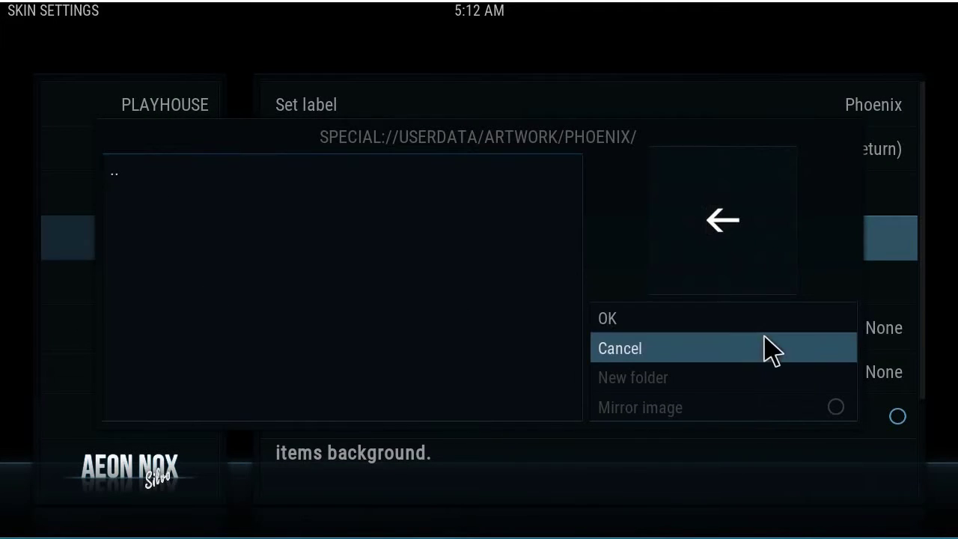
left_click(721, 322)
- Give the Kids menu item a Multi-image background from the phoenix folder in the .artwork source
left_click(199, 294)
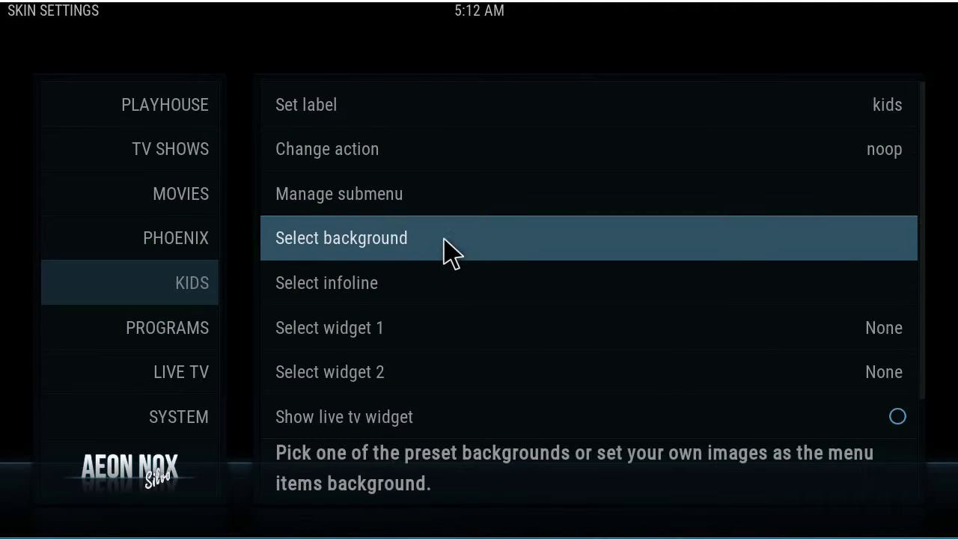
left_click(443, 251)
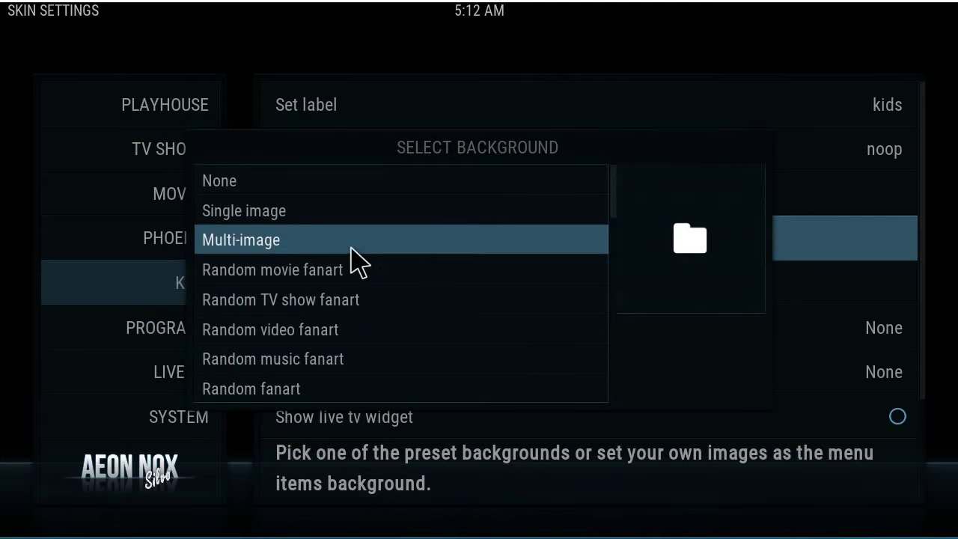
left_click(352, 251)
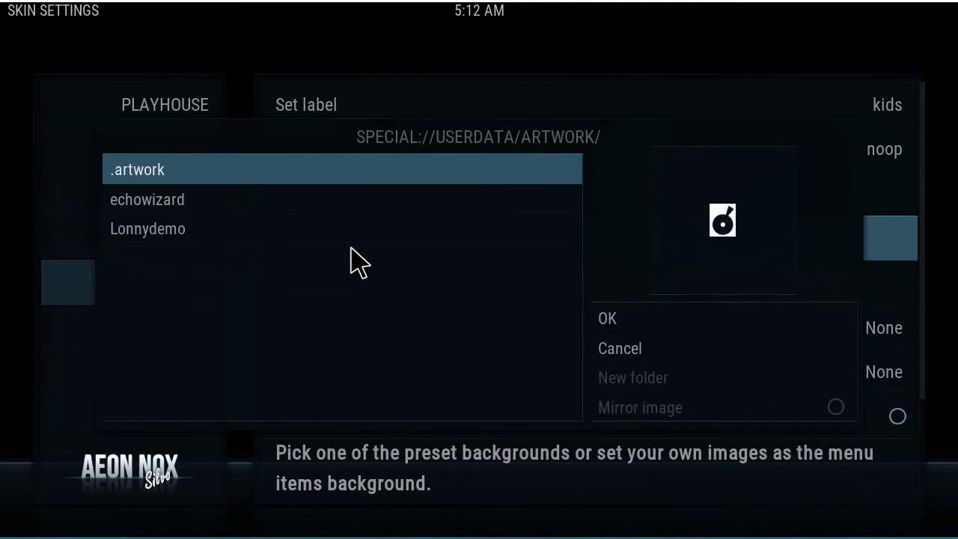
left_click(189, 183)
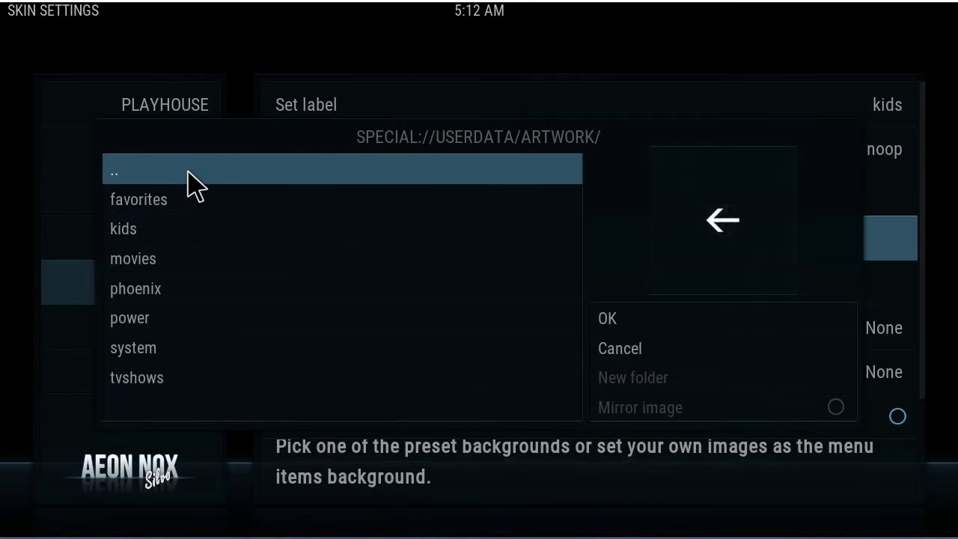
left_click(135, 238)
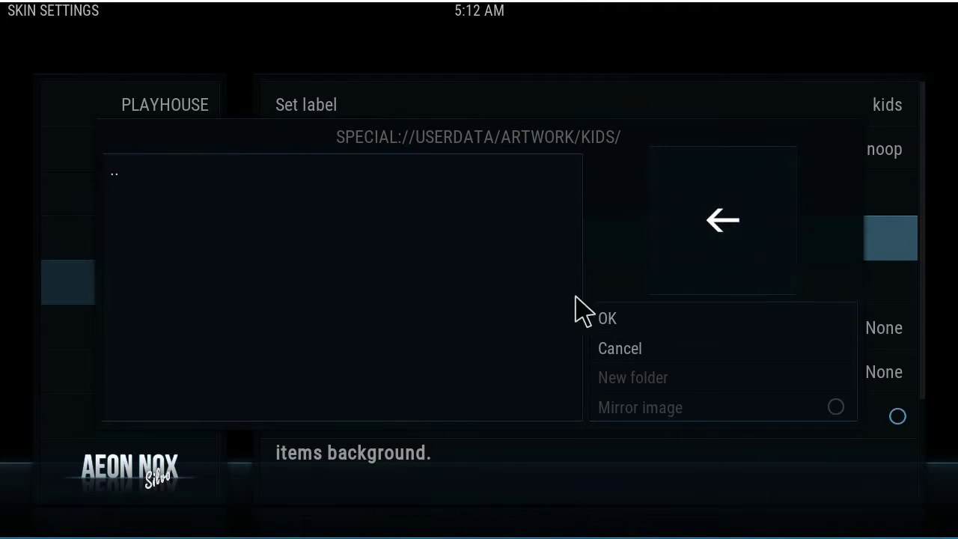
left_click(245, 178)
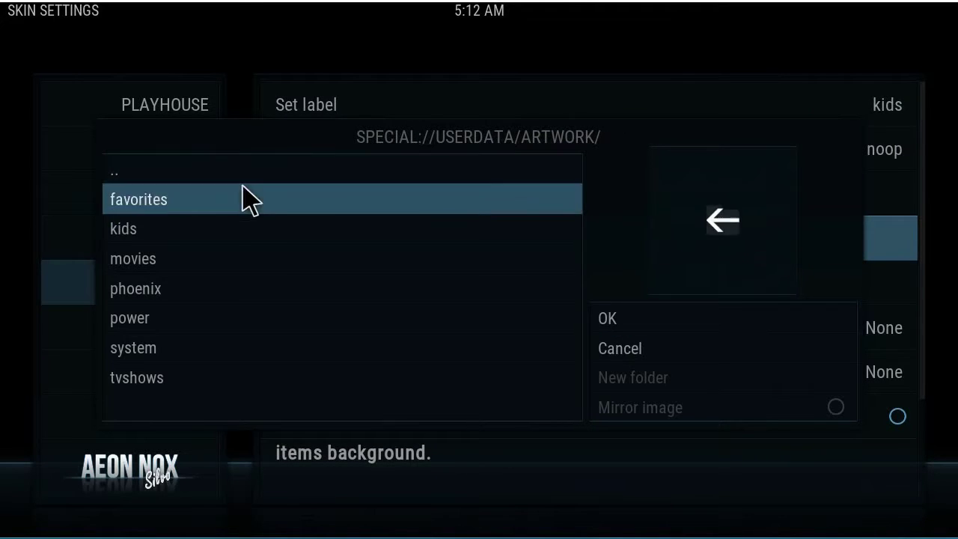
left_click(215, 287)
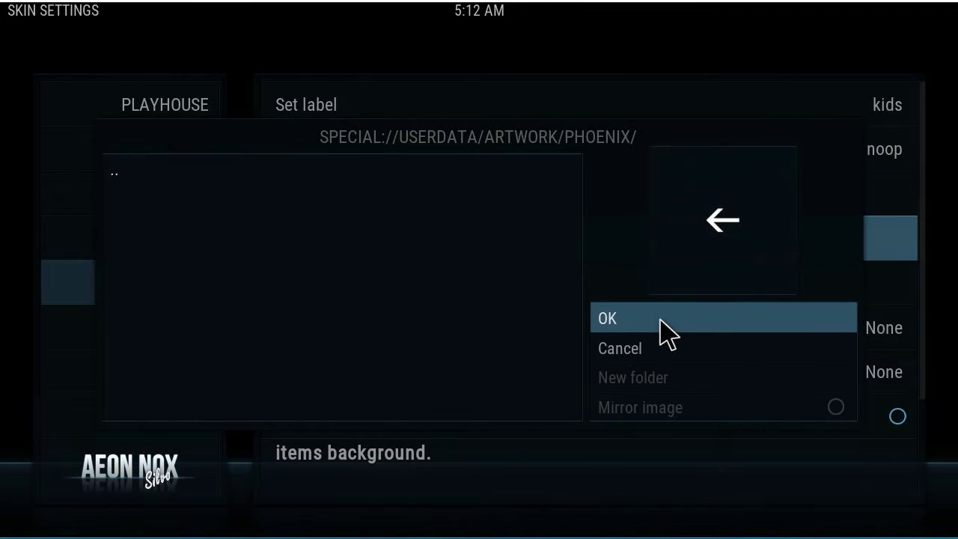
left_click(661, 322)
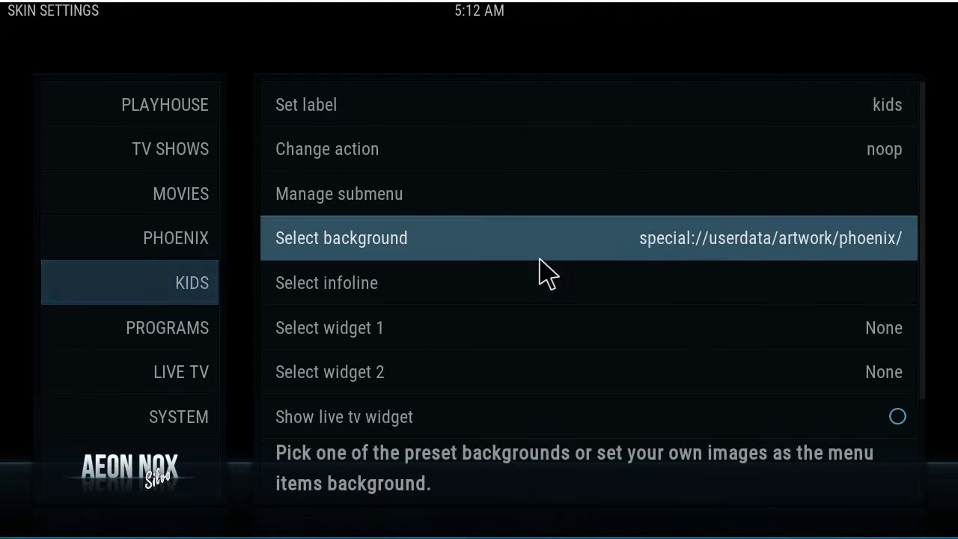
- Set the Kids menu item's background to Multi-image, using the kids folder in the .artwork source
left_click(674, 242)
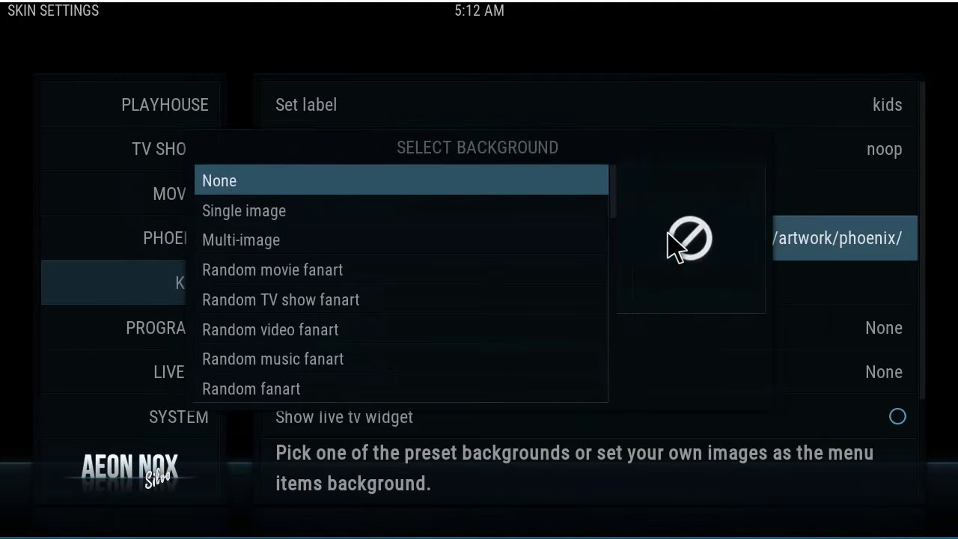
left_click(294, 249)
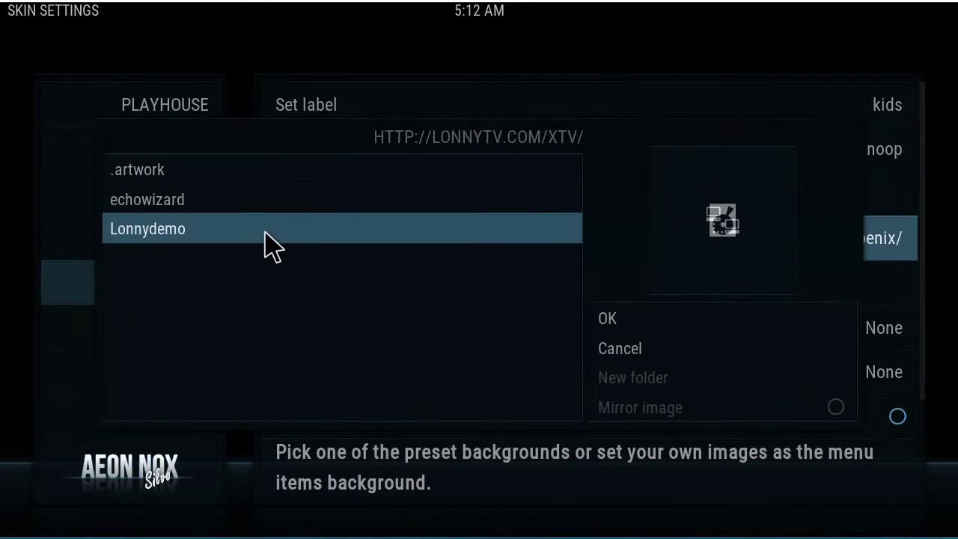
left_click(198, 180)
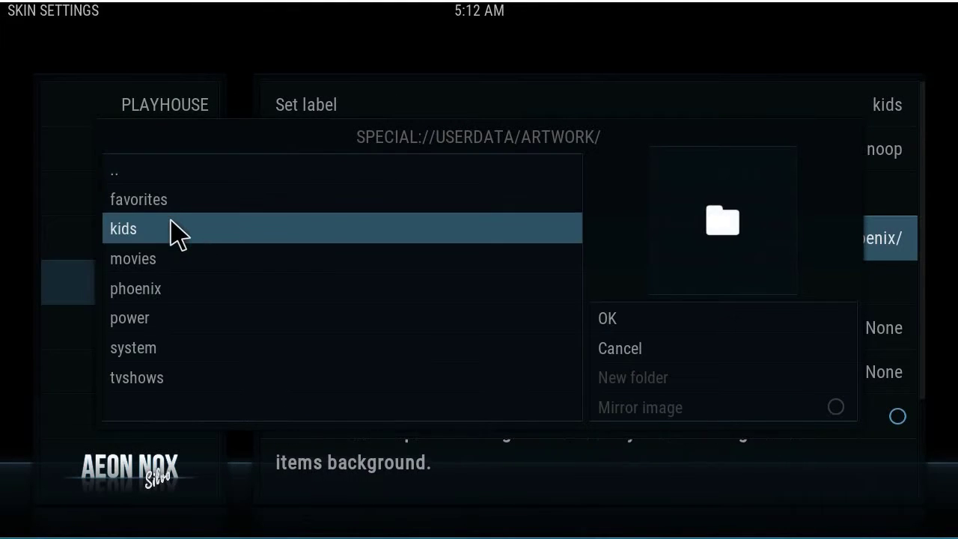
left_click(175, 231)
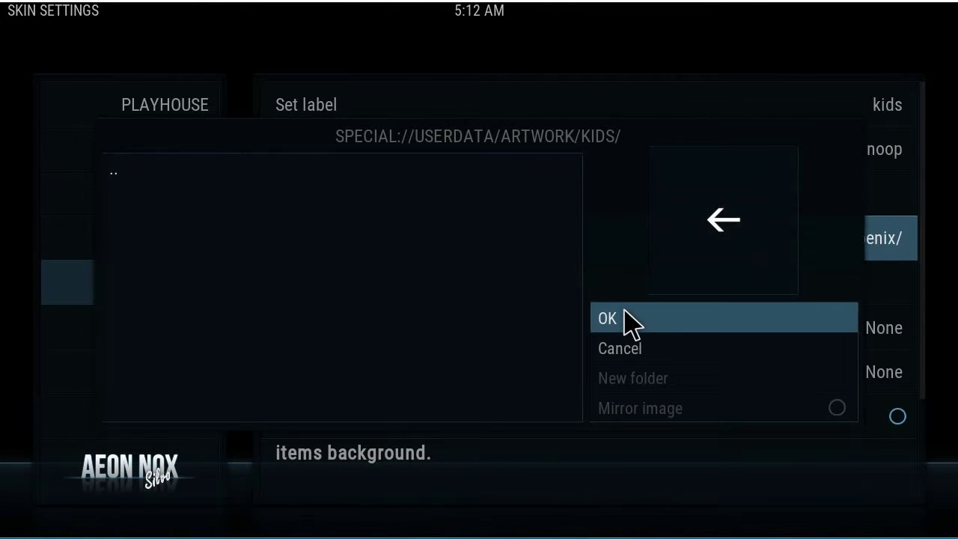
left_click(627, 320)
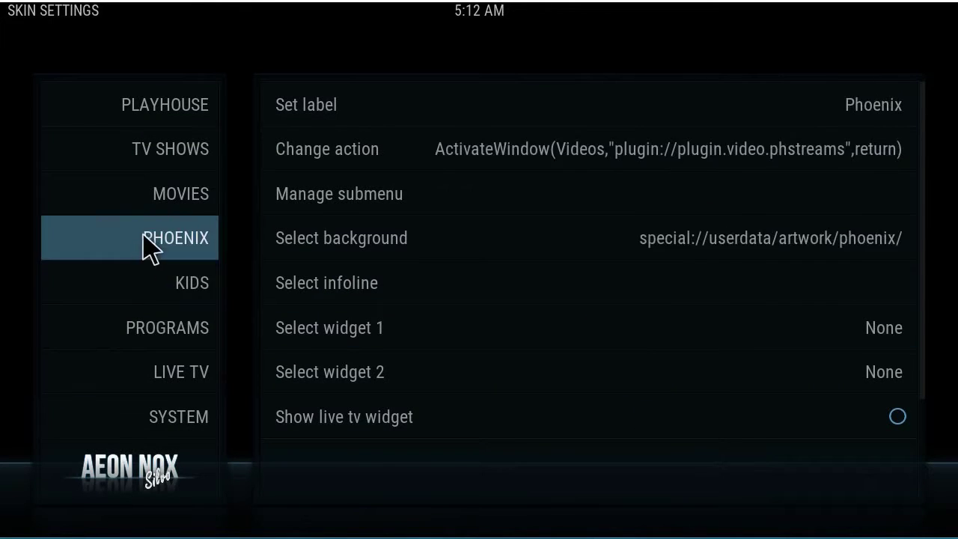
scroll(166, 351, "down", 3)
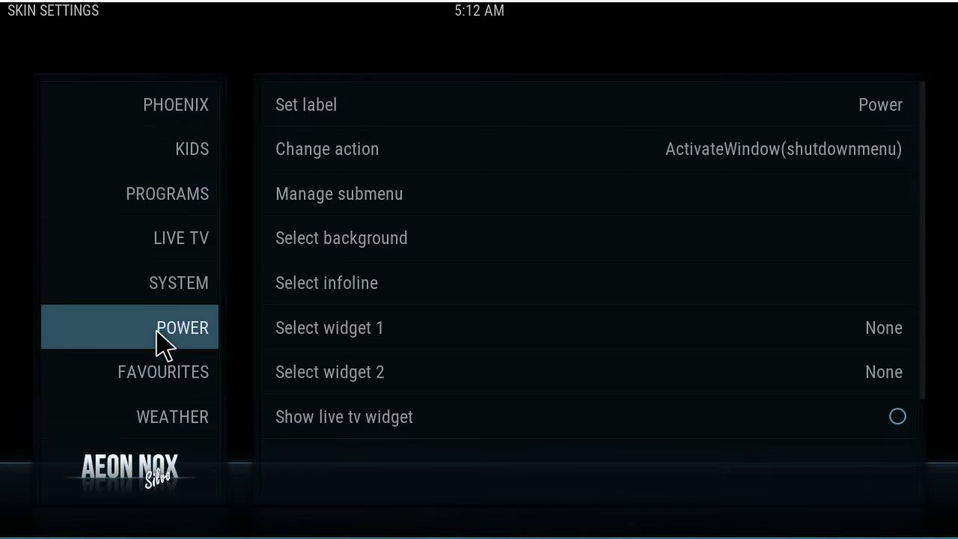
scroll(160, 341, "up", 3)
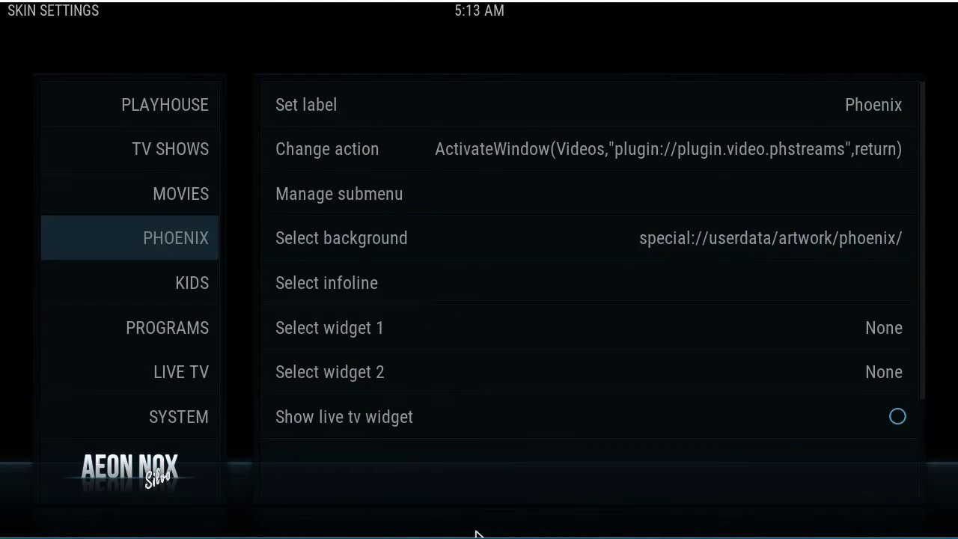
- Switch from Kodi to the Google Chrome window showing the Google home page
mouse_move(476, 534)
left_click(610, 509)
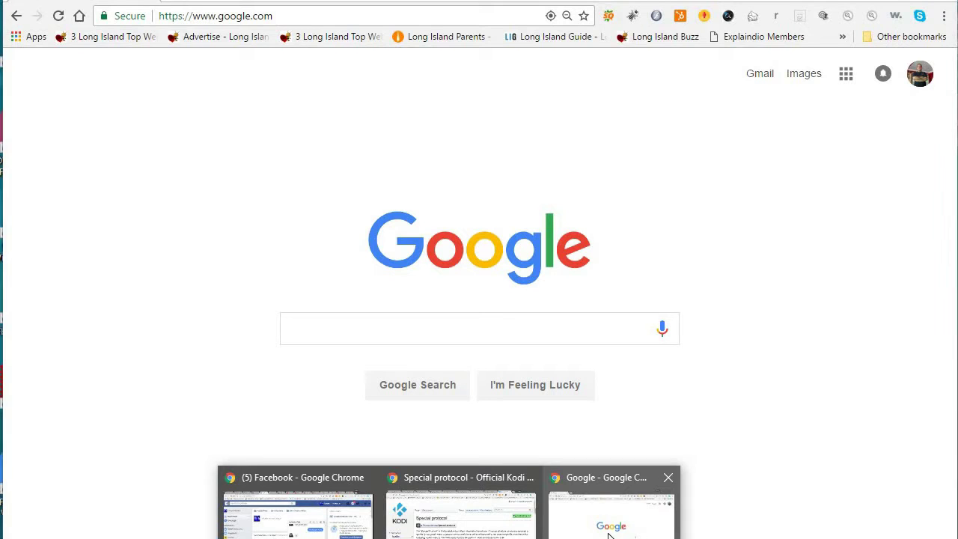
- Search Google Images for "movies 1920x1080"
left_click(788, 81)
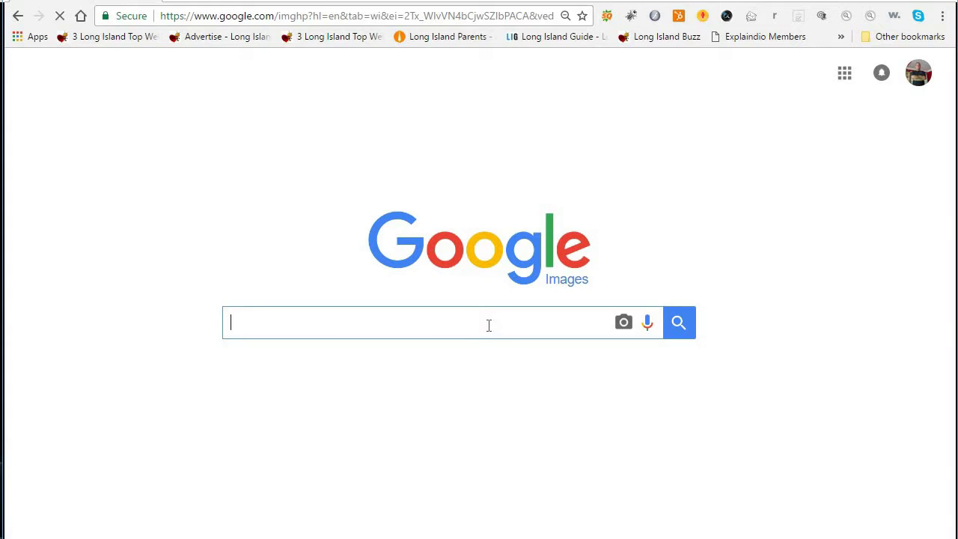
type("movies")
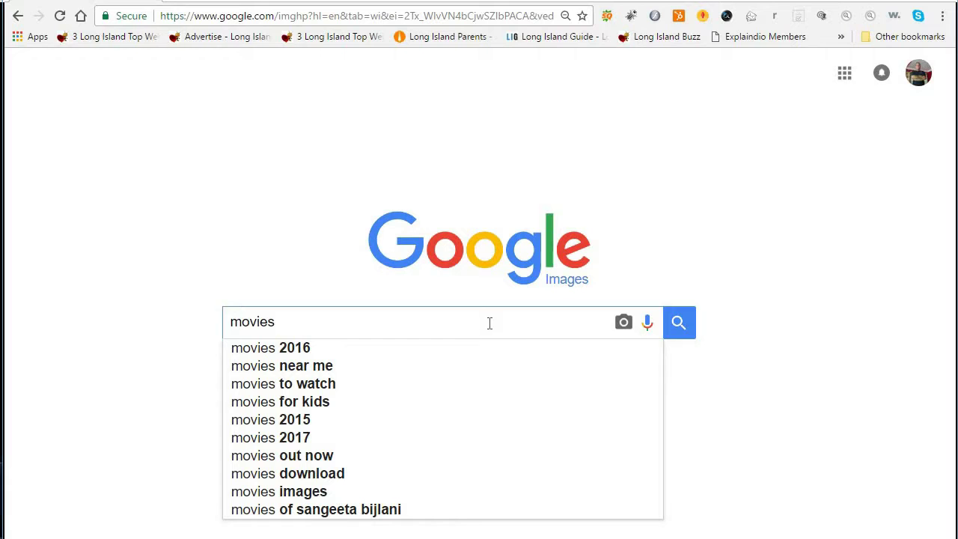
type(" 192")
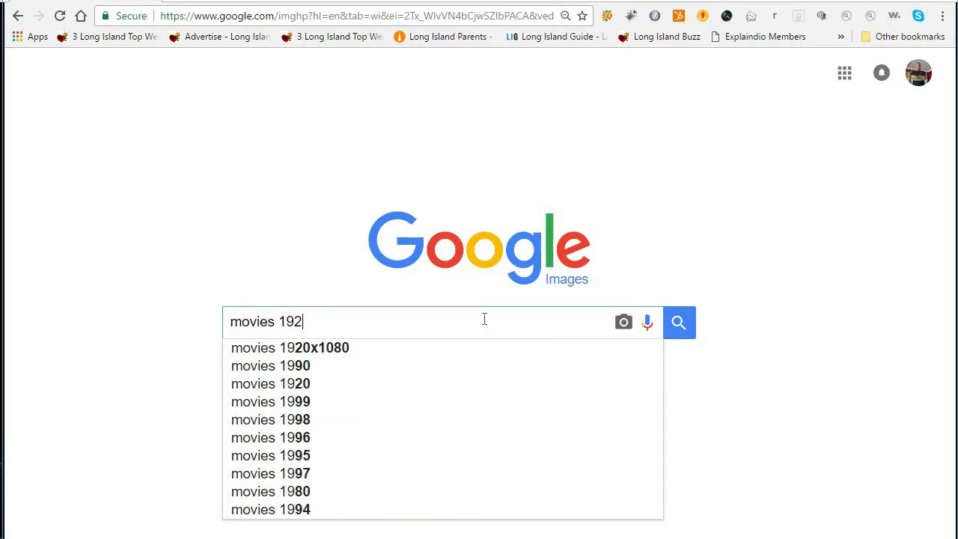
type("0")
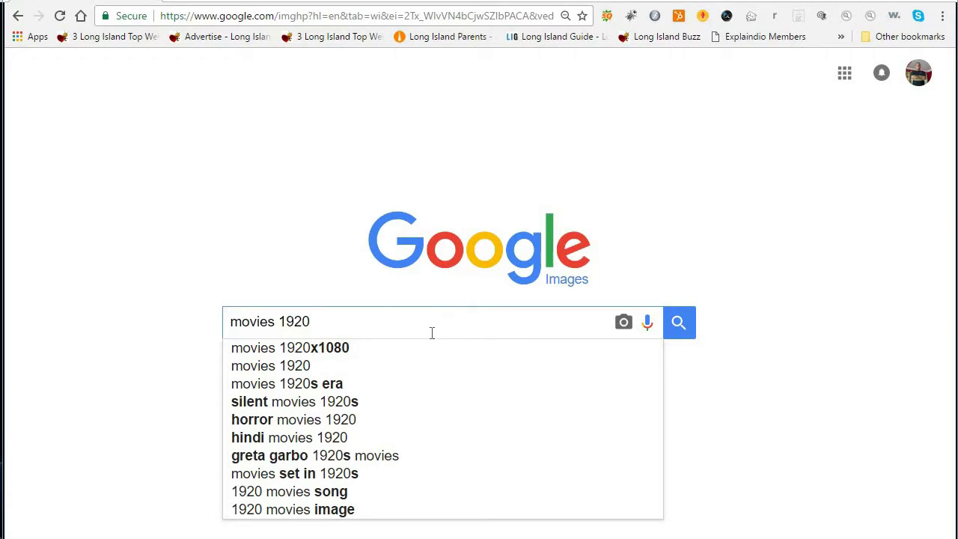
left_click(380, 343)
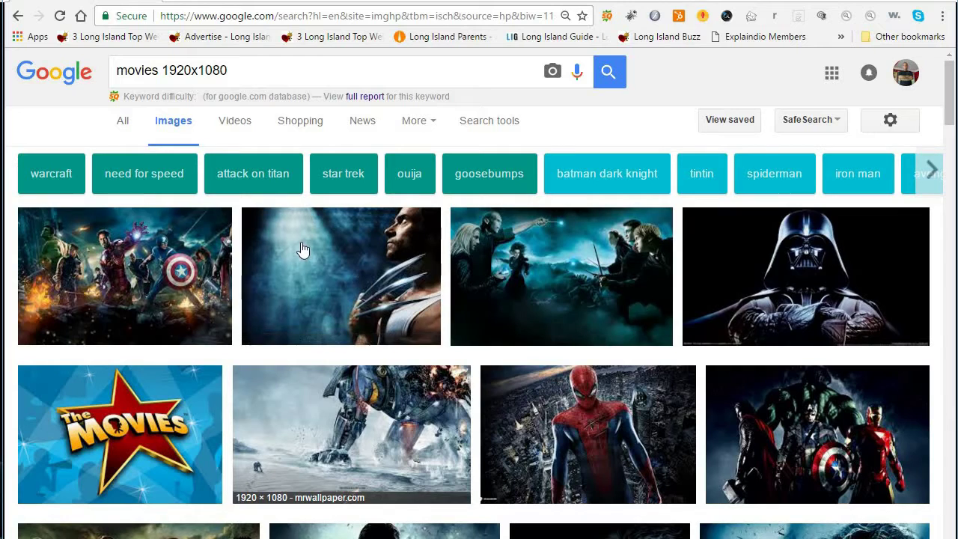
- Preview the 1920x1080 Pacific Rim wallpaper from the image results and start saving it as an image file
scroll(322, 266, "down", 2)
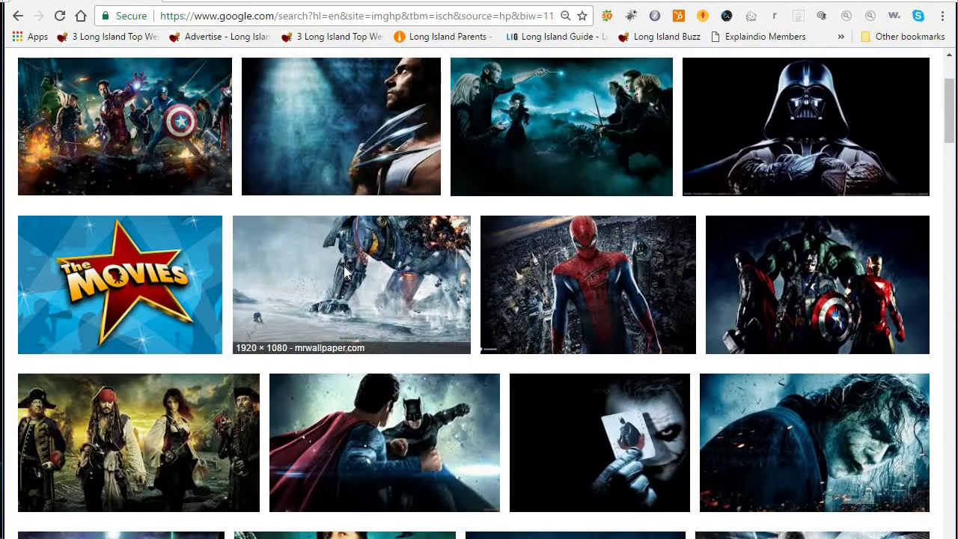
left_click(345, 272)
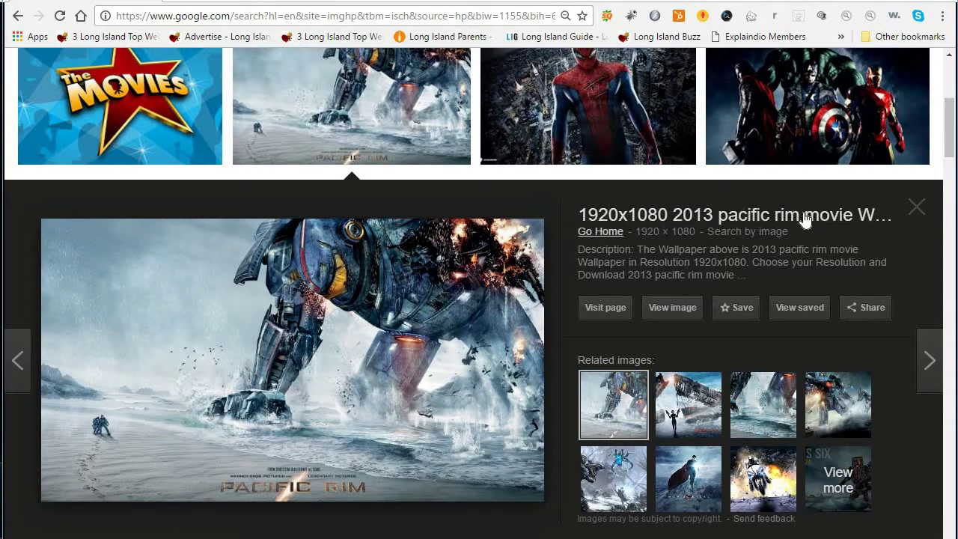
right_click(297, 319)
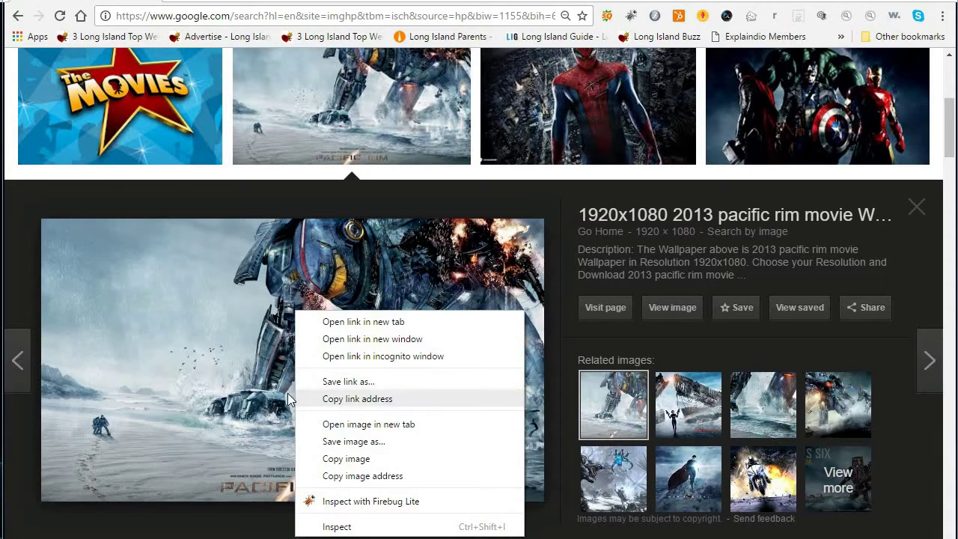
left_click(341, 442)
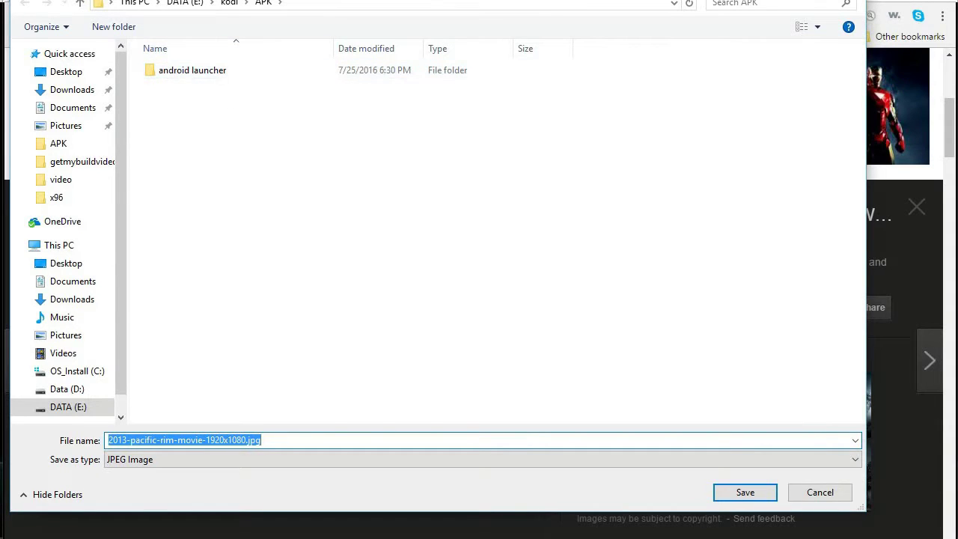
- Point the save location to the %appdata% folder
left_click_drag(230, 0, 229, 19)
left_click(302, 33)
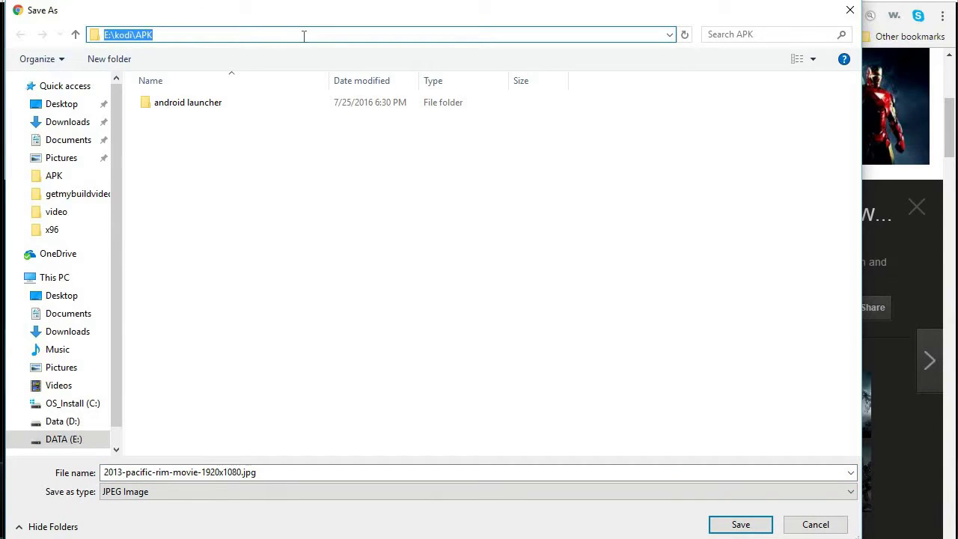
type("$appdata%")
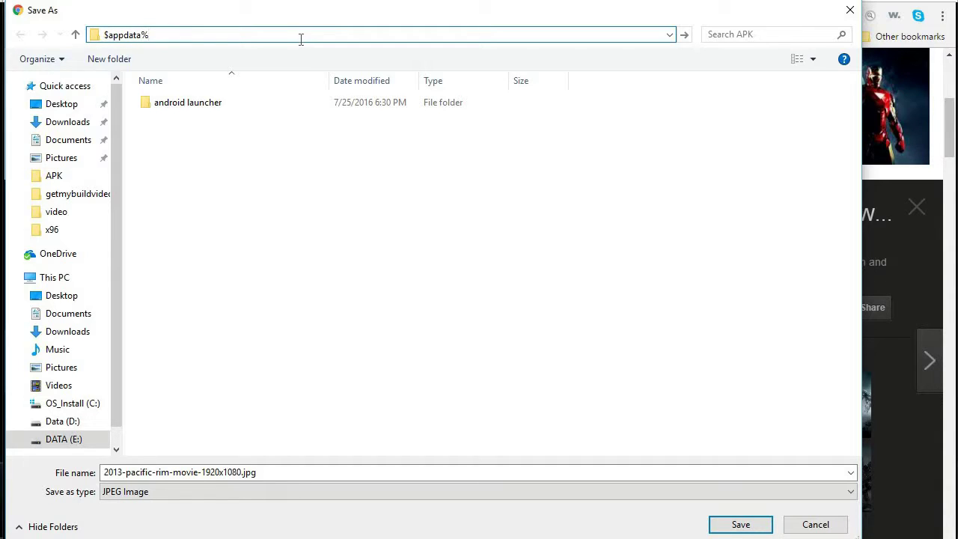
double_click(301, 39)
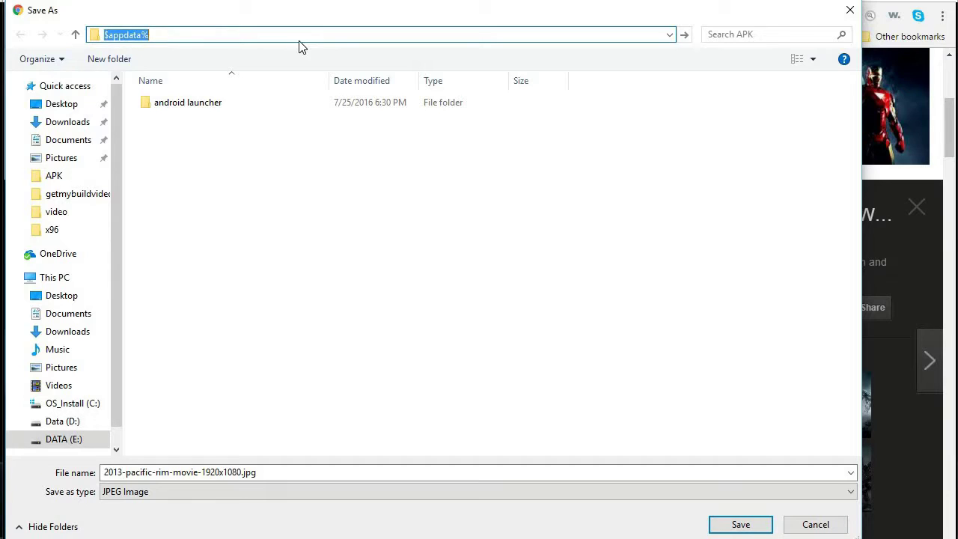
left_click(110, 36)
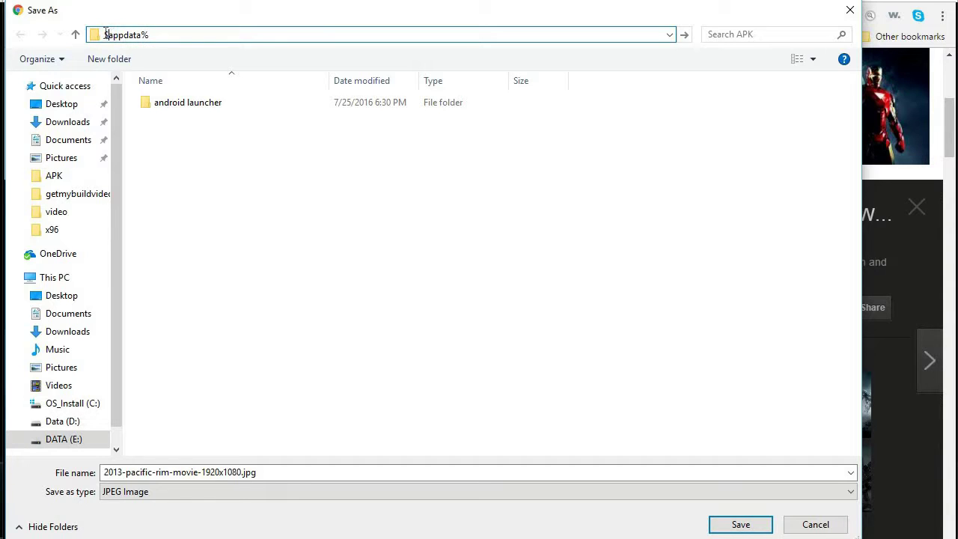
type("%")
key("Return")
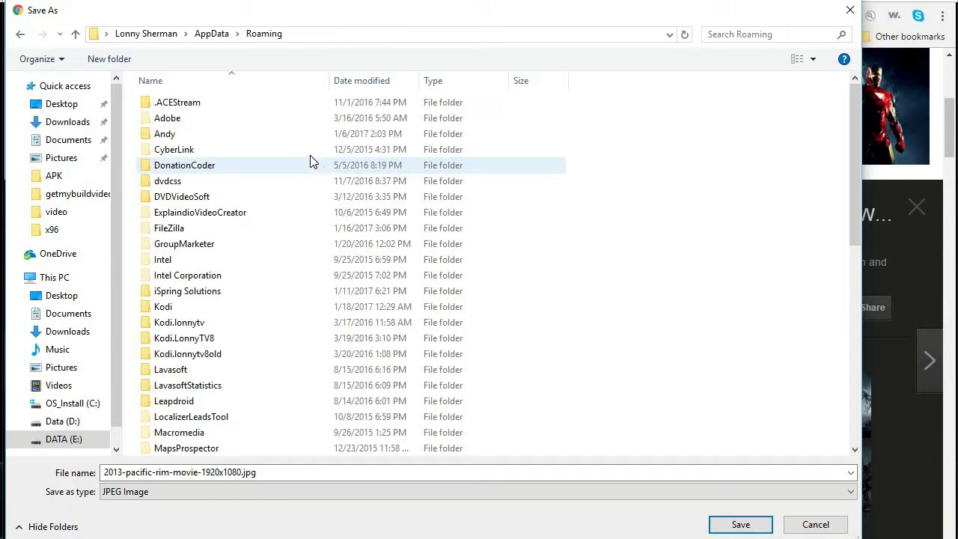
- Save the Pacific Rim image as 1 in the Kodi\userdata\artwork\movies folder
double_click(180, 311)
double_click(199, 184)
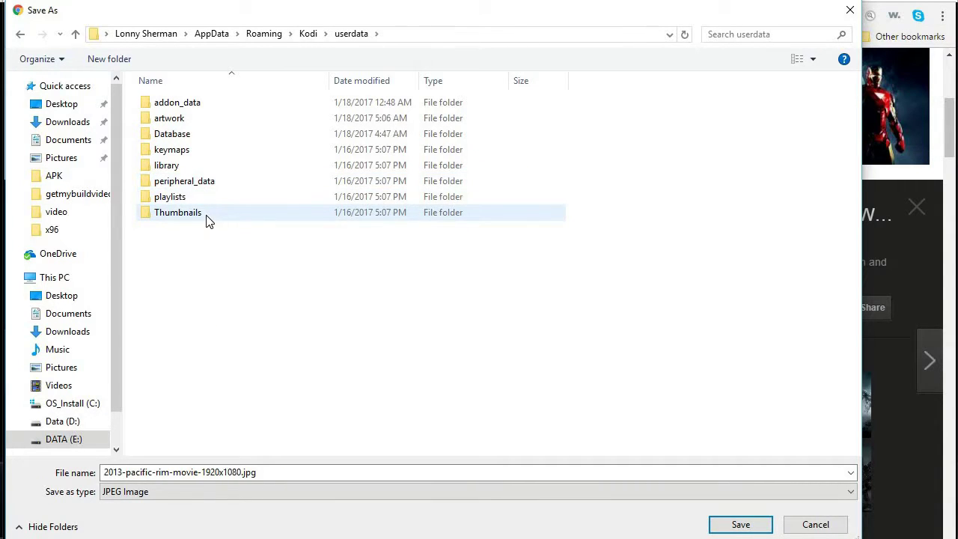
double_click(171, 124)
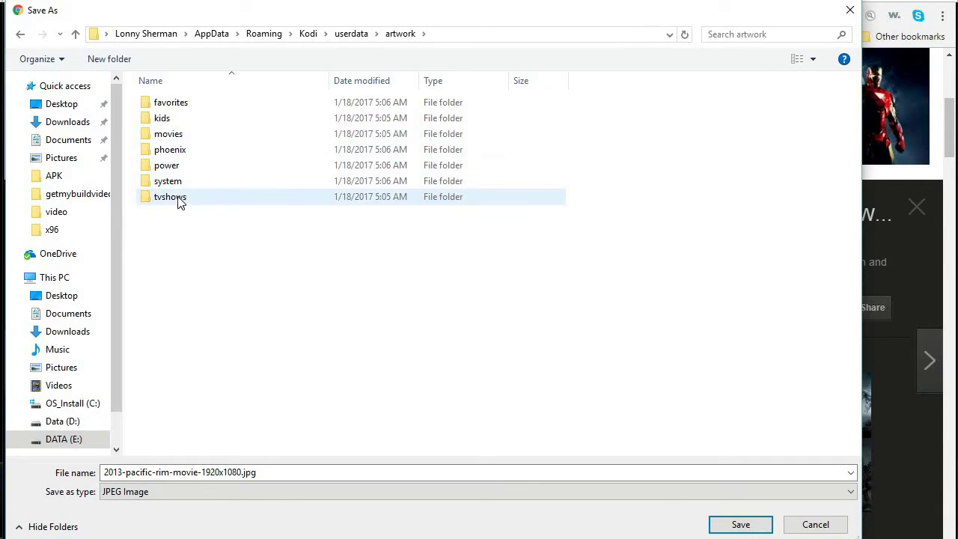
double_click(172, 138)
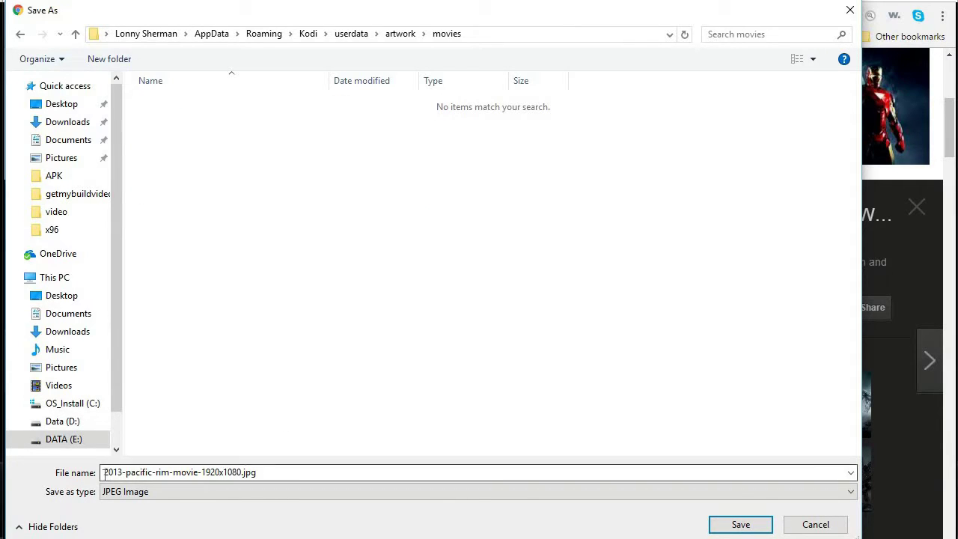
double_click(267, 468)
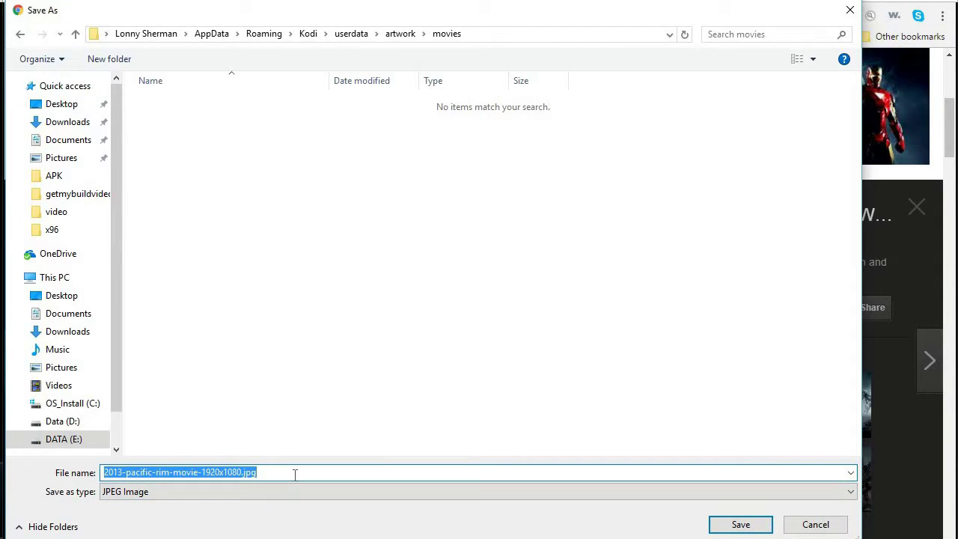
type("1")
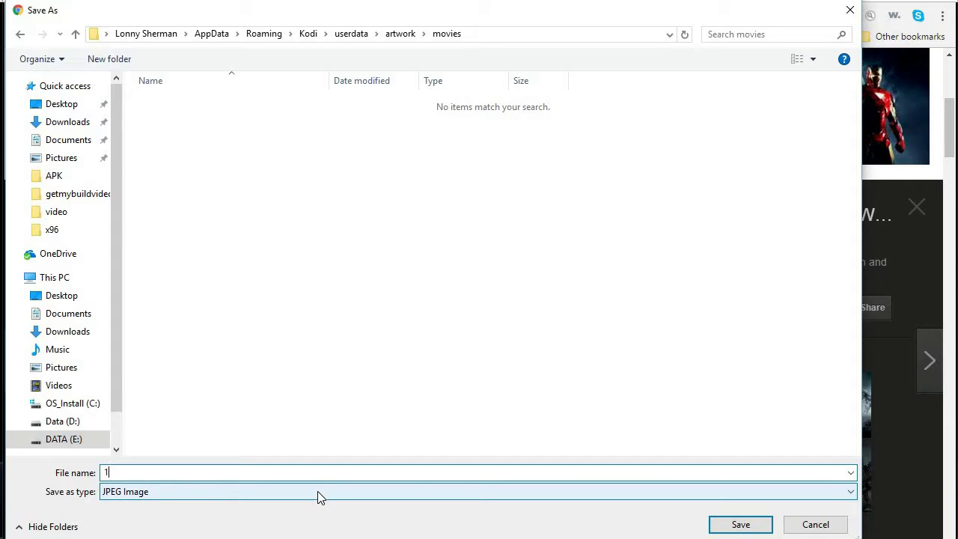
left_click(740, 524)
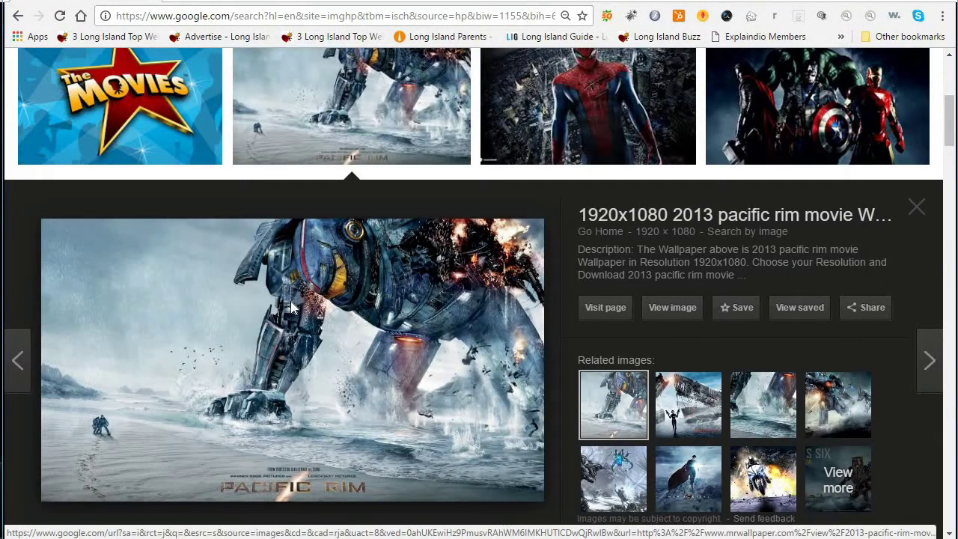
- Save the Pirates of the Caribbean wallpaper into the movies artwork folder as 1.jpg, replacing the existing file
scroll(291, 308, "down", 4)
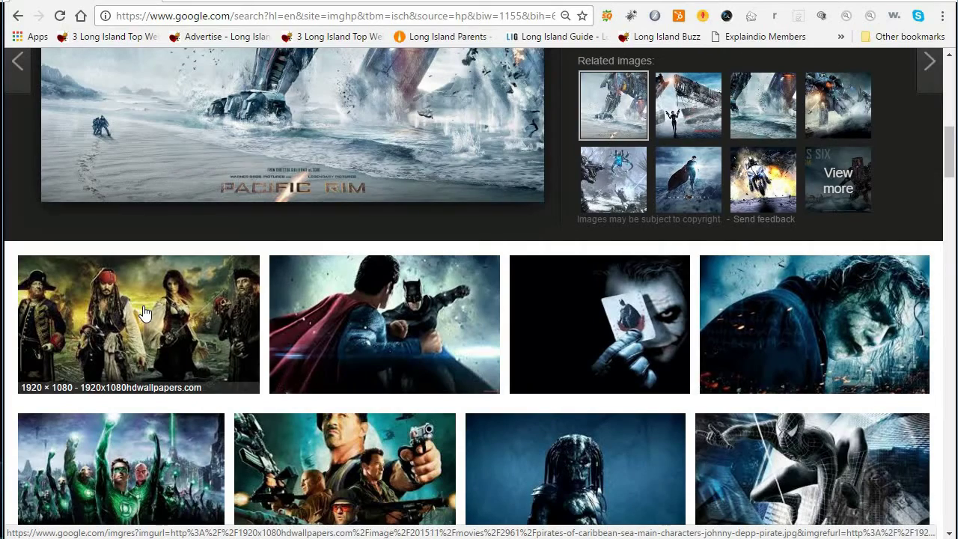
left_click(145, 313)
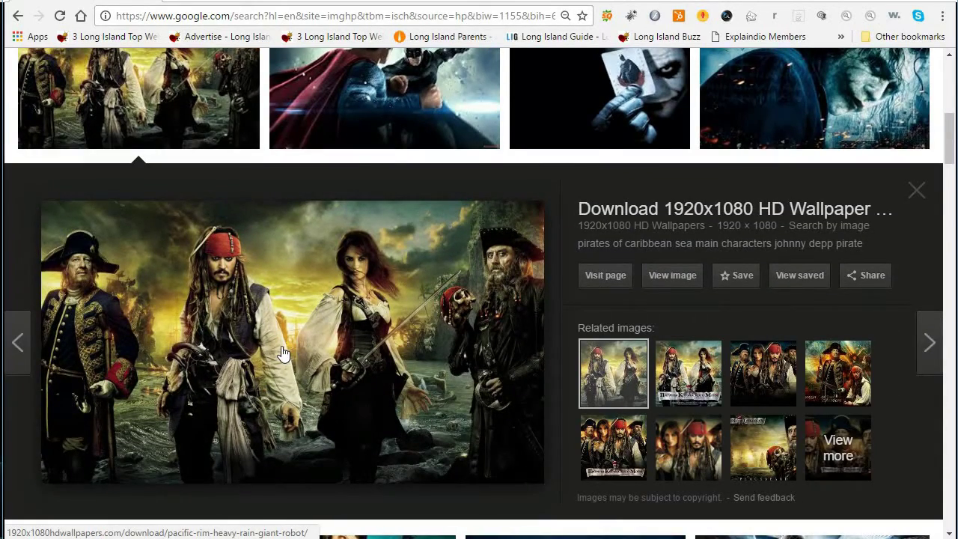
right_click(305, 316)
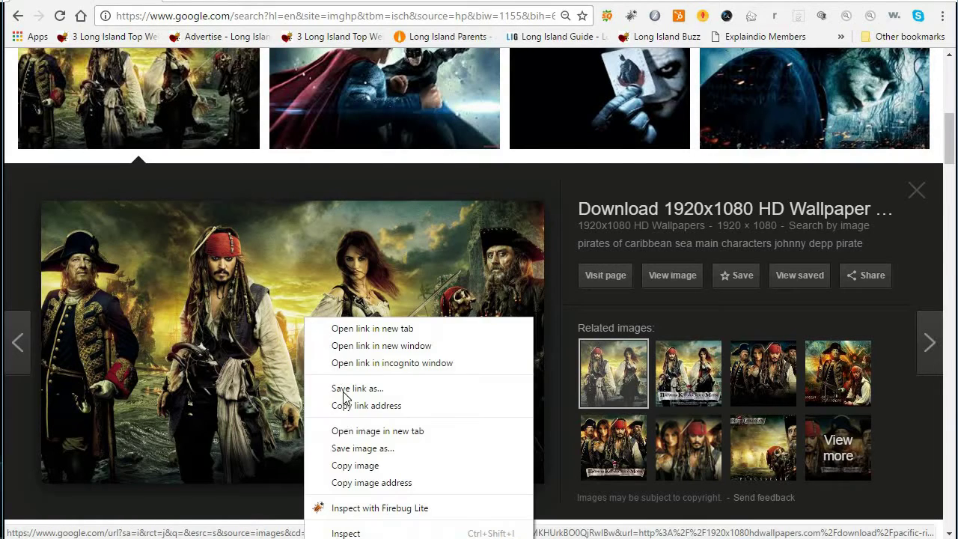
left_click(364, 448)
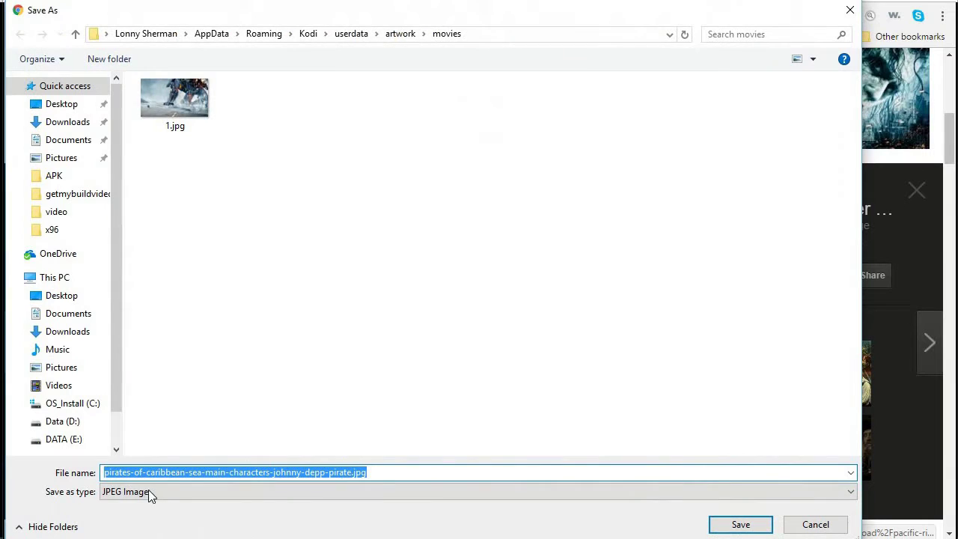
left_click(192, 122)
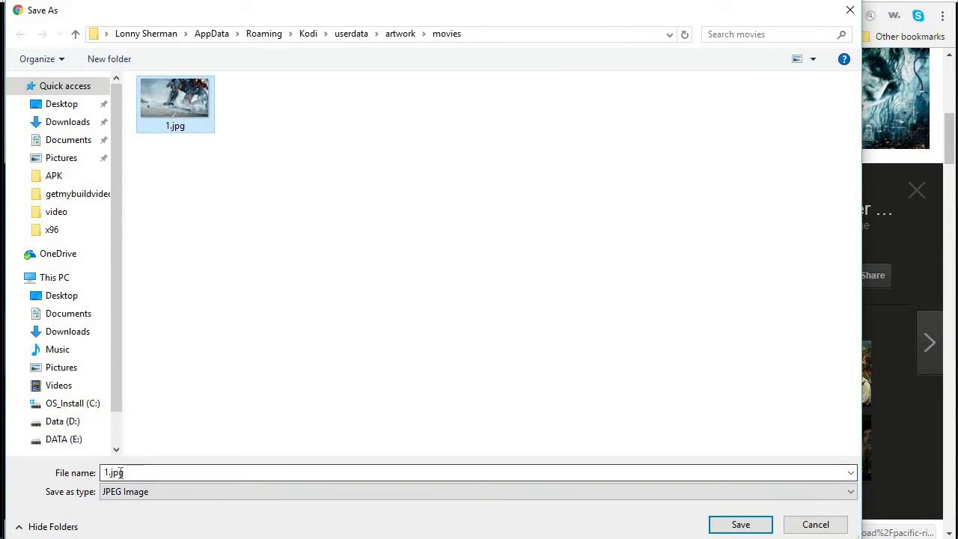
left_click(723, 524)
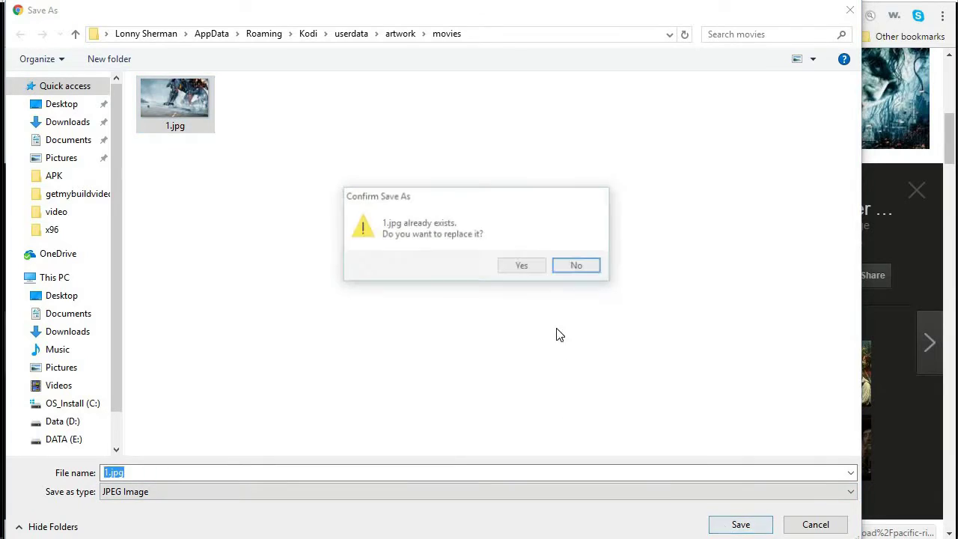
left_click(522, 268)
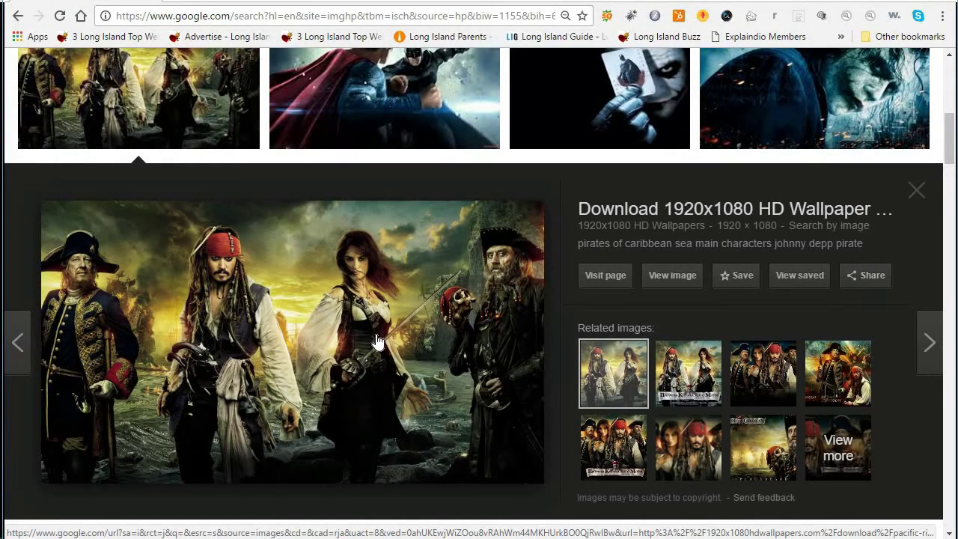
- Save the Harry Potter wallpaper from the image results as 2 in the movies artwork folder
scroll(376, 338, "up", 5)
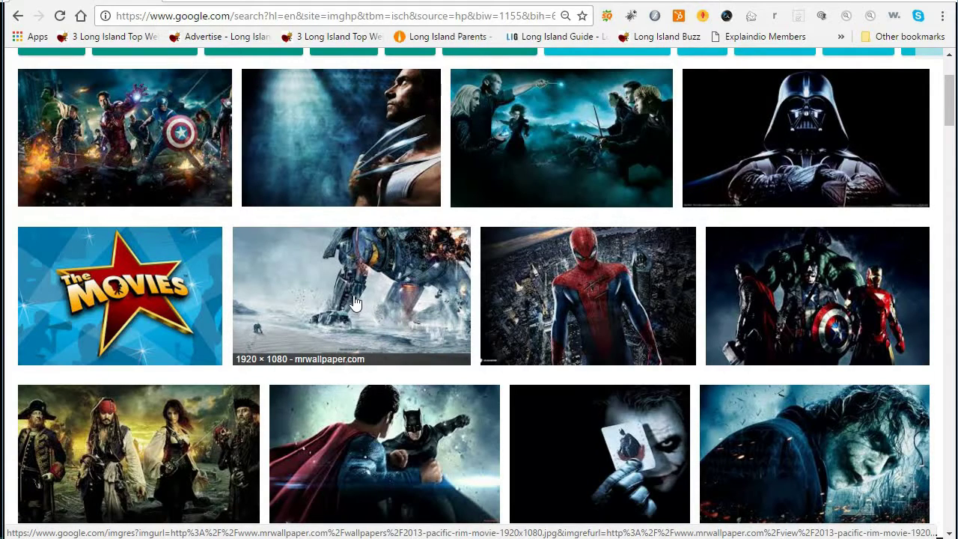
scroll(350, 306, "up", 2)
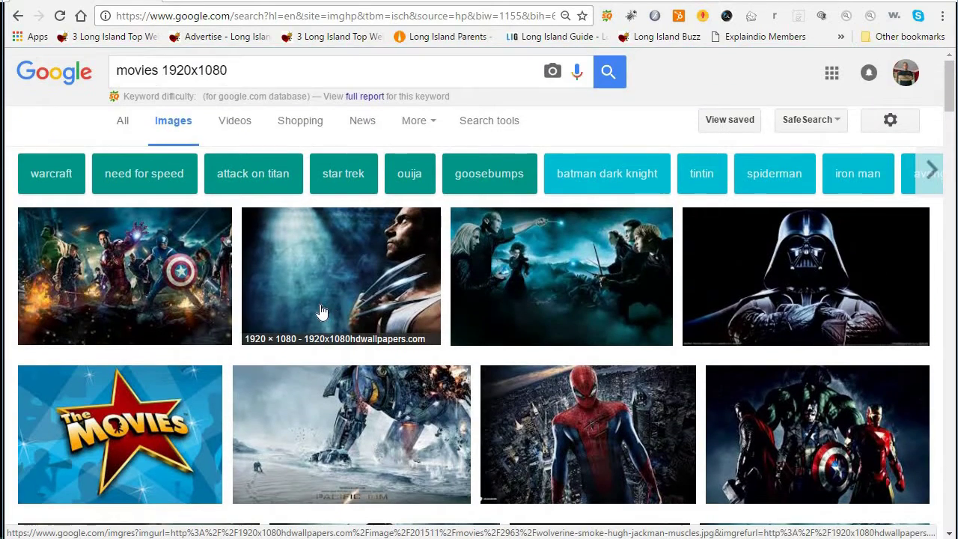
scroll(322, 311, "down", 3)
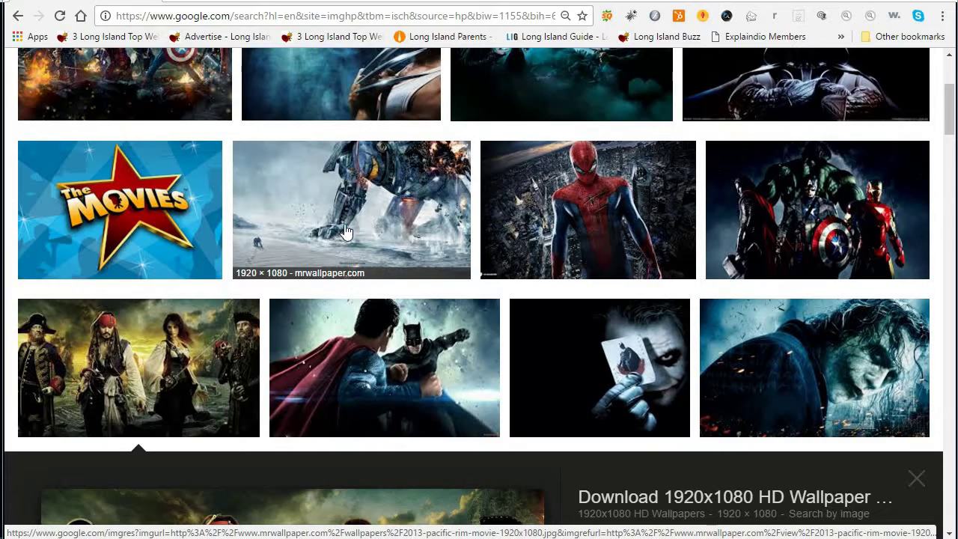
scroll(372, 225, "up", 2)
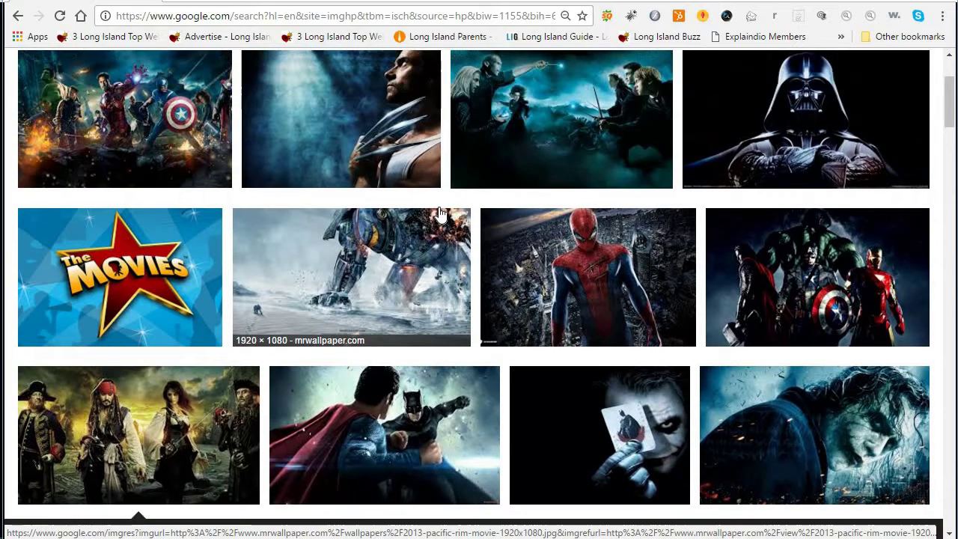
left_click(536, 211)
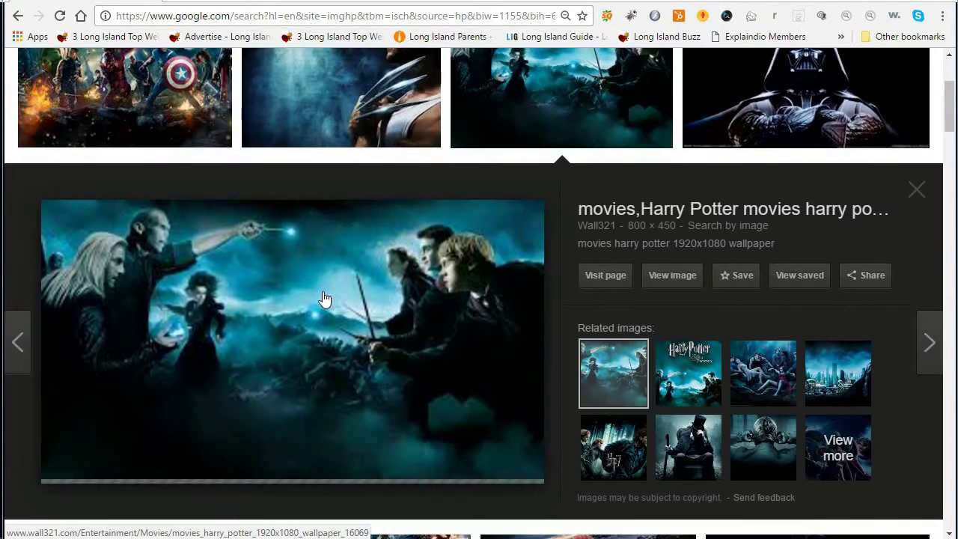
right_click(288, 313)
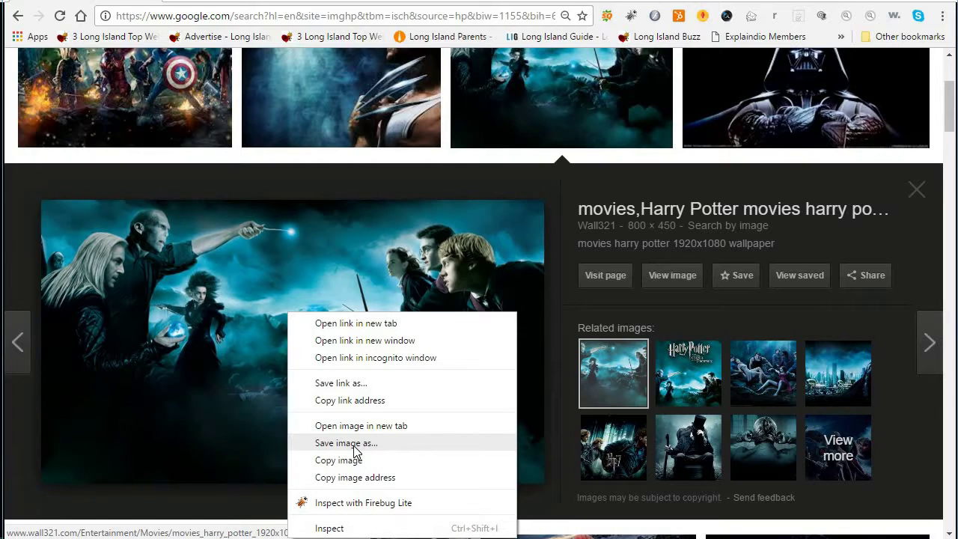
left_click(354, 445)
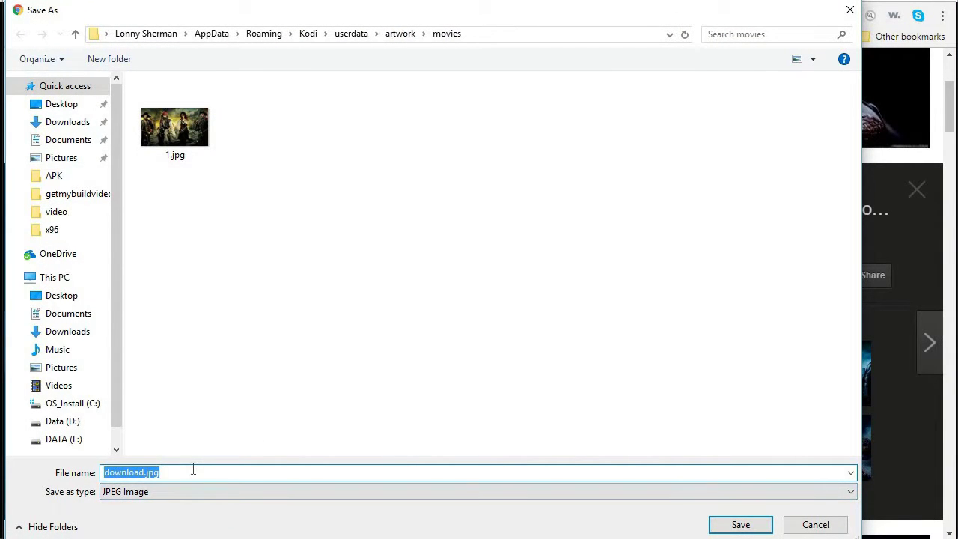
type("2")
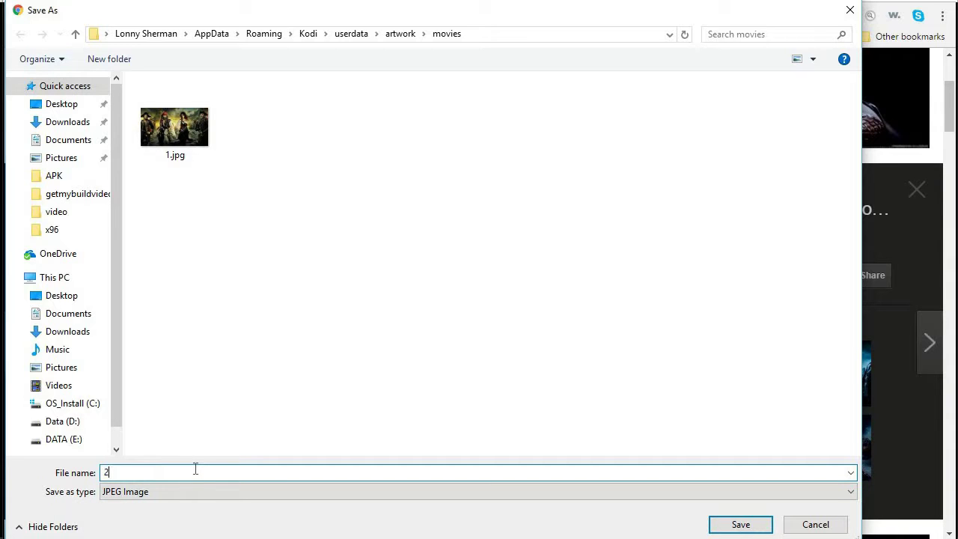
key("Return")
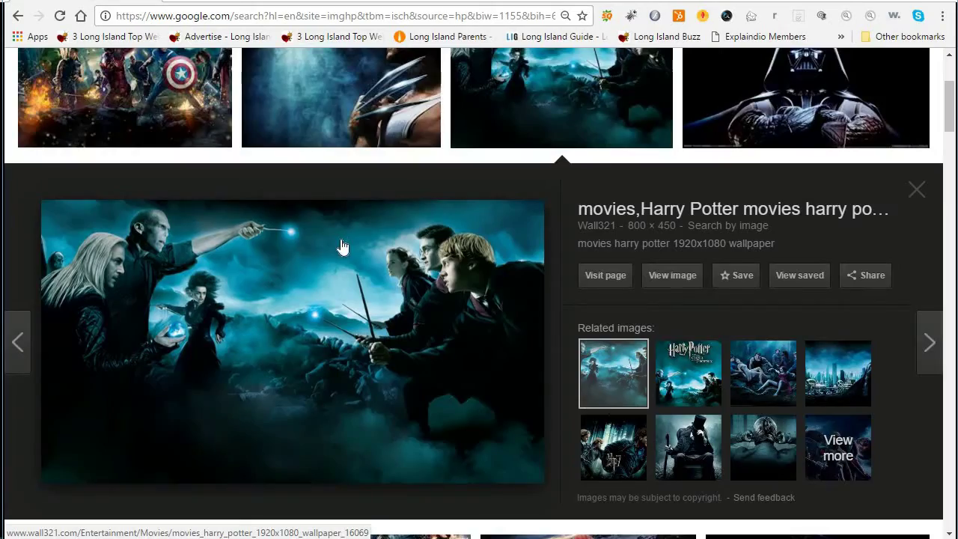
- Save the 1920x1080 Batman V Superman wallpaper as 3 in the movies artwork folder
scroll(341, 246, "down", 7)
scroll(343, 240, "down", 3)
scroll(412, 179, "up", 2)
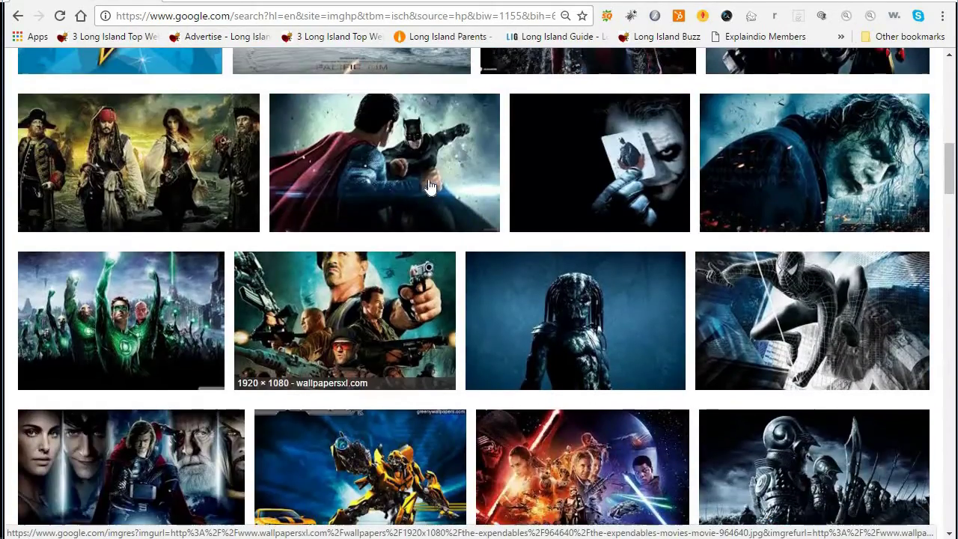
left_click(402, 225)
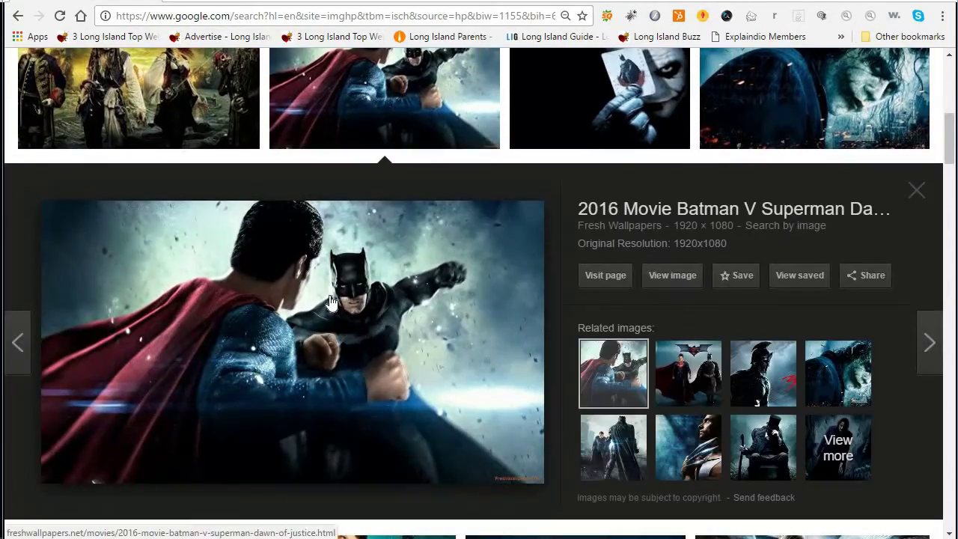
right_click(330, 296)
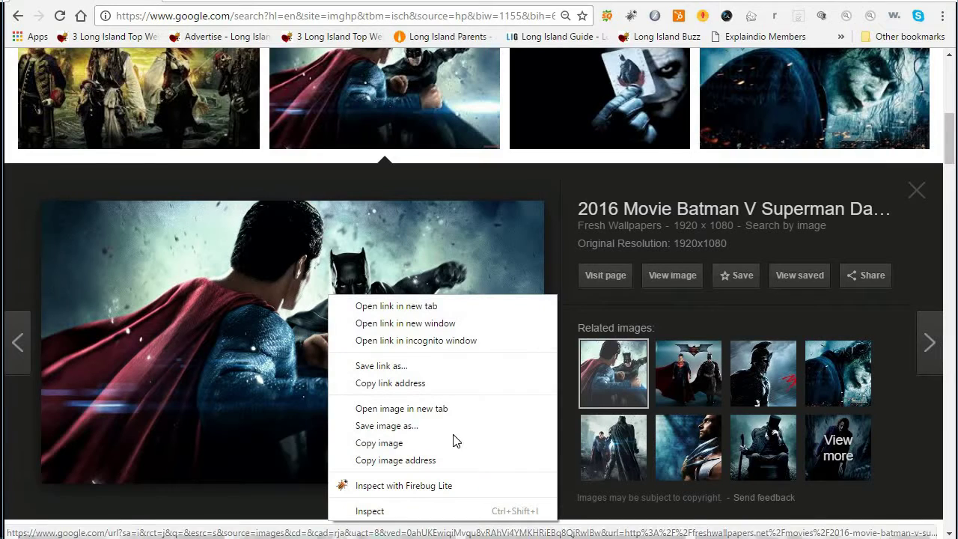
left_click(396, 425)
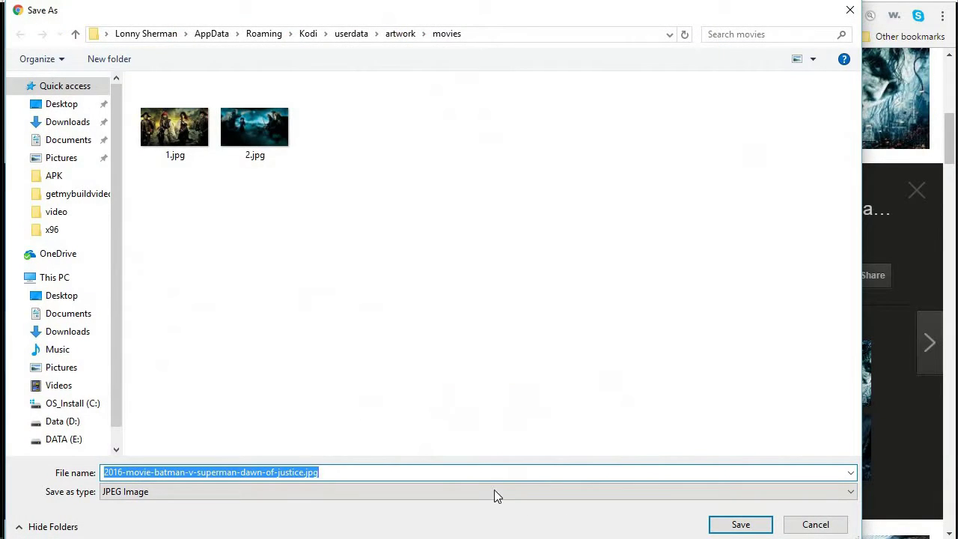
type("3")
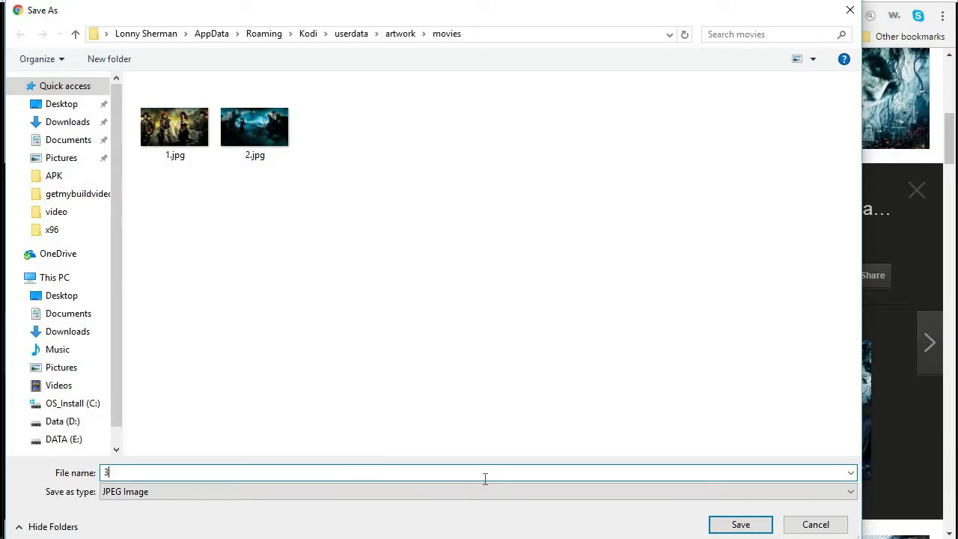
key("Return")
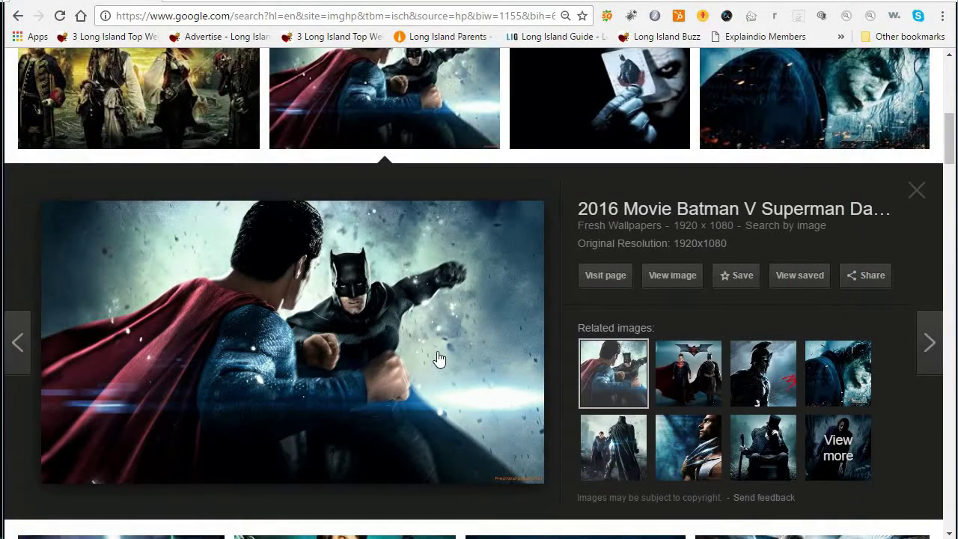
- Search Google Images for "tv shows 1920x1080"
scroll(426, 337, "down", 4)
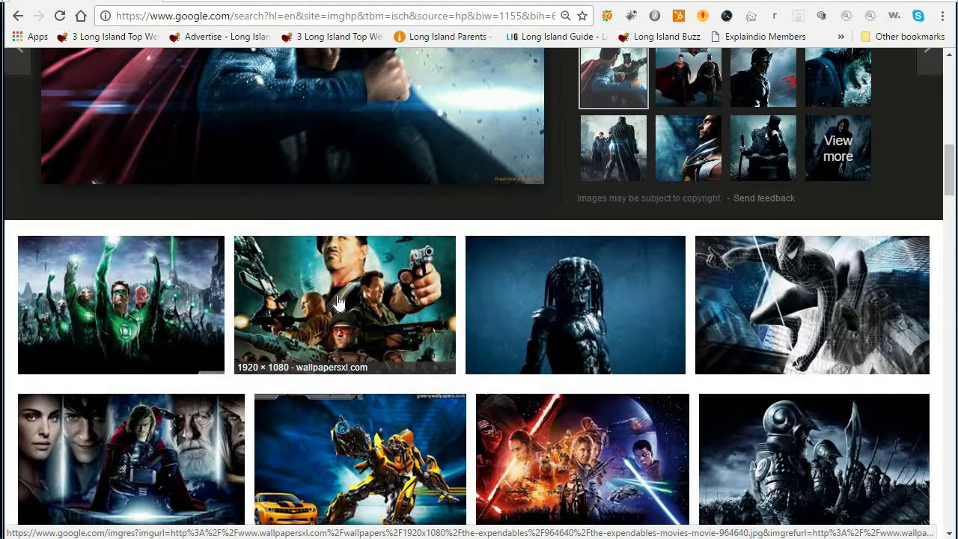
scroll(339, 301, "down", 1)
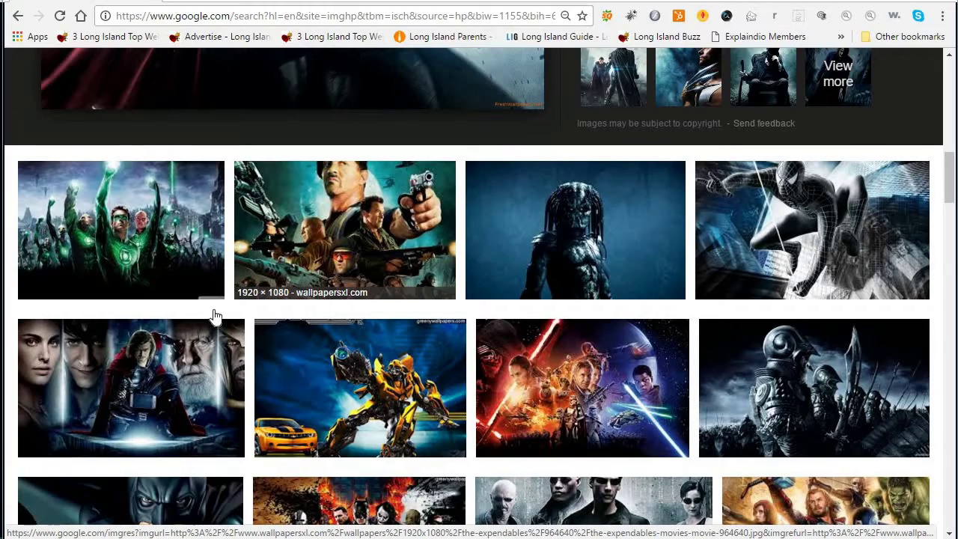
scroll(215, 318, "down", 1)
scroll(345, 321, "up", 10)
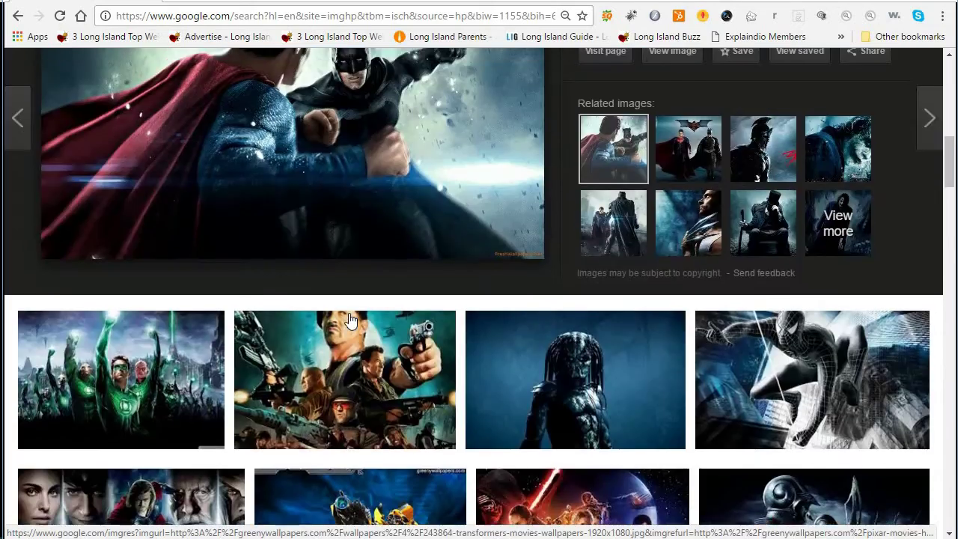
scroll(340, 318, "up", 3)
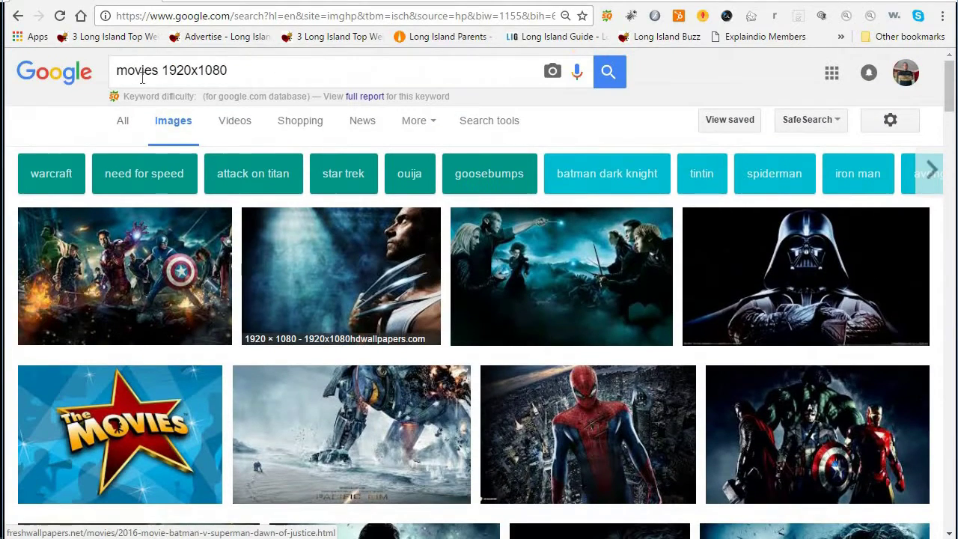
left_click_drag(159, 70, 117, 72)
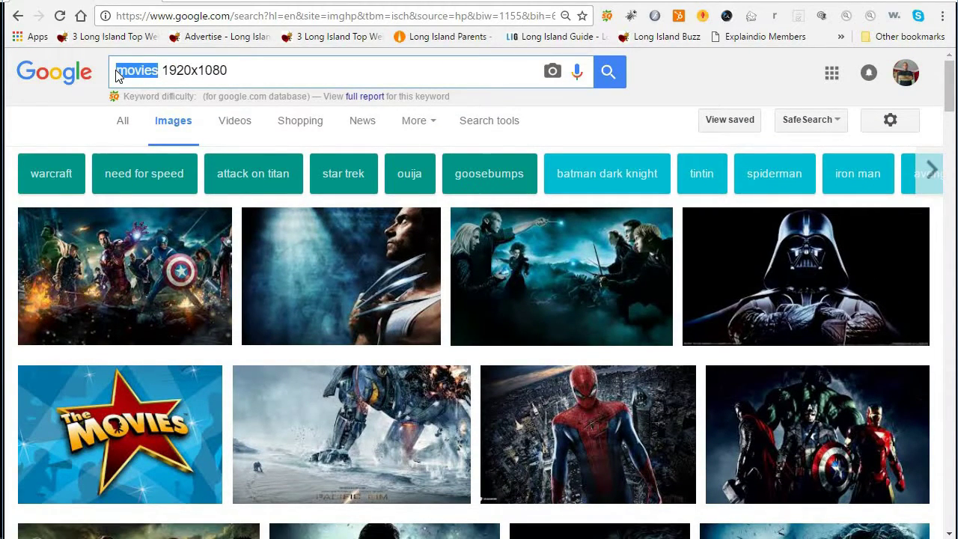
key("BackSpace")
type("tvsh")
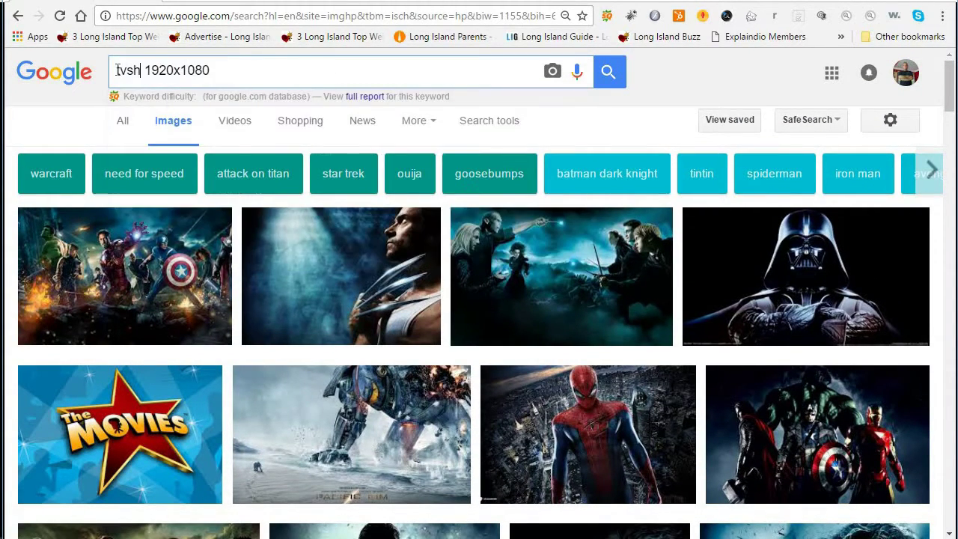
key("BackSpace")
key("BackSpace")
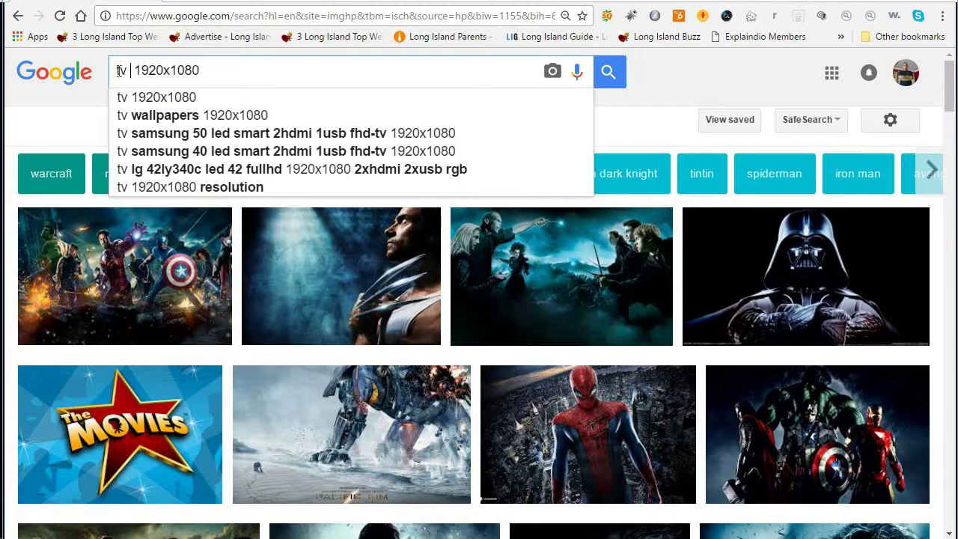
type("shows")
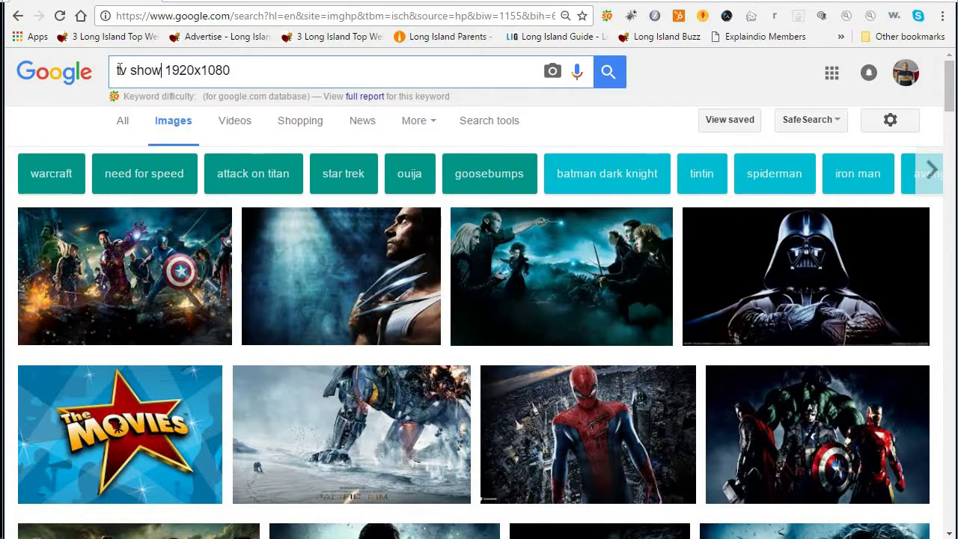
key("Return")
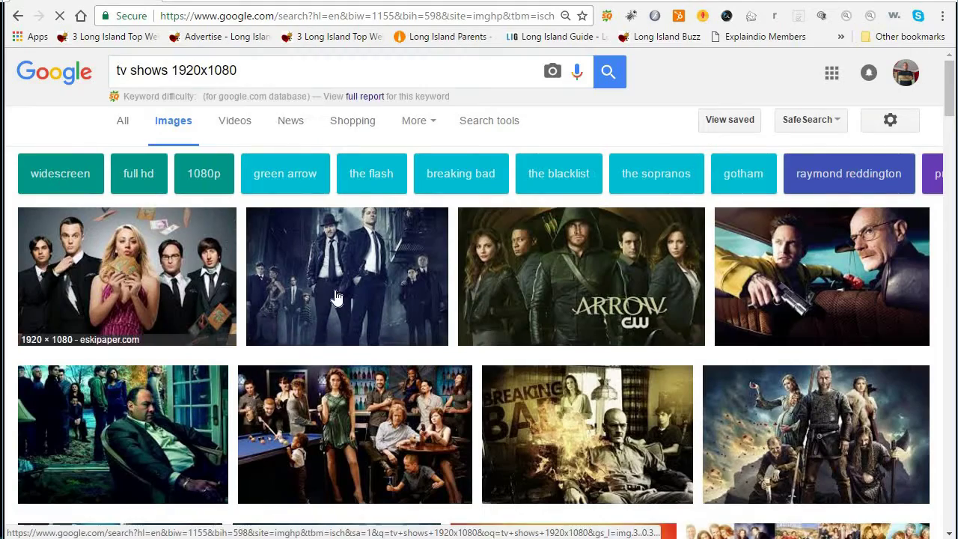
- Preview the 1920x1080 Big Bang Theory cast wallpaper with the orange background and start saving it as an image file
scroll(334, 291, "down", 2)
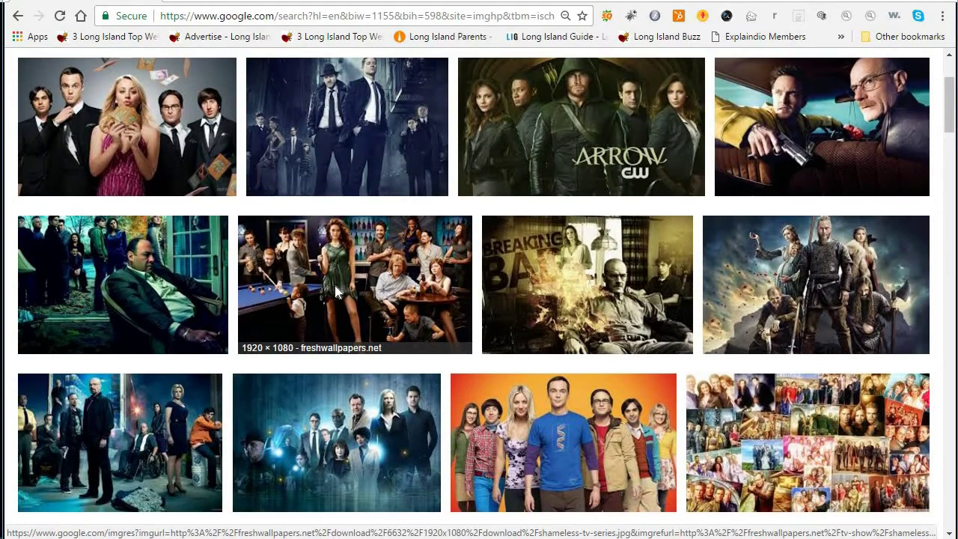
scroll(335, 288, "down", 3)
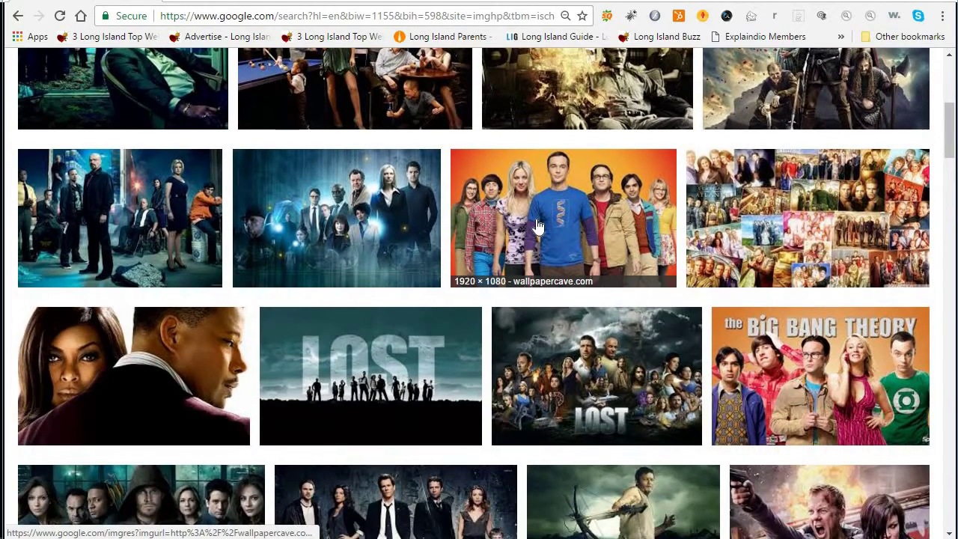
left_click(533, 209)
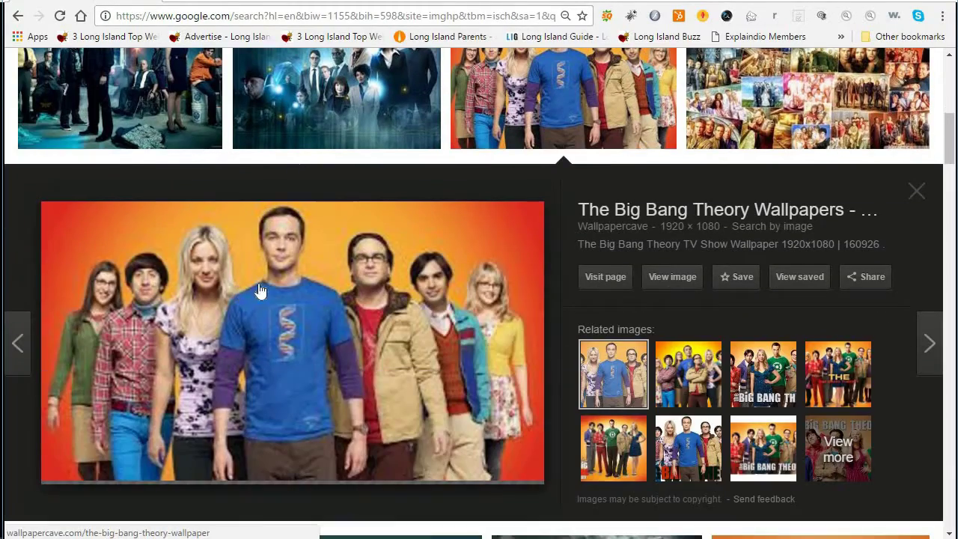
right_click(269, 279)
left_click(335, 410)
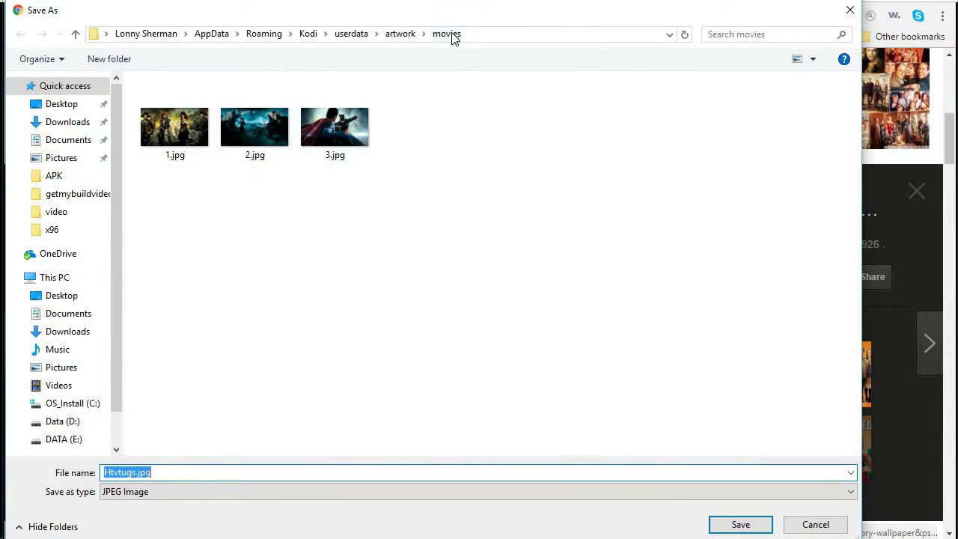
- Save the Big Bang Theory image as 1 in the Kodi\userdata\artwork\tvshows folder
left_click(408, 34)
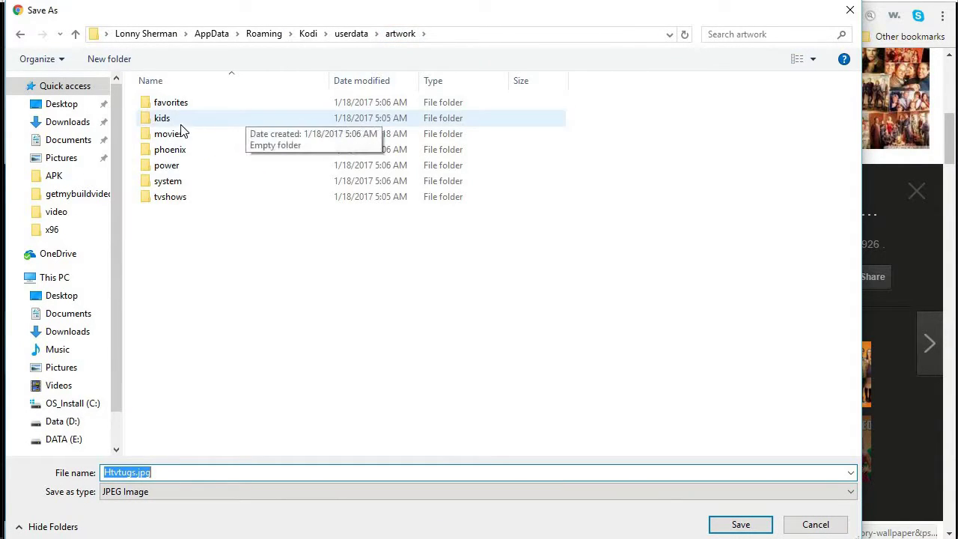
double_click(165, 204)
left_click(203, 471)
key("ctrl+a")
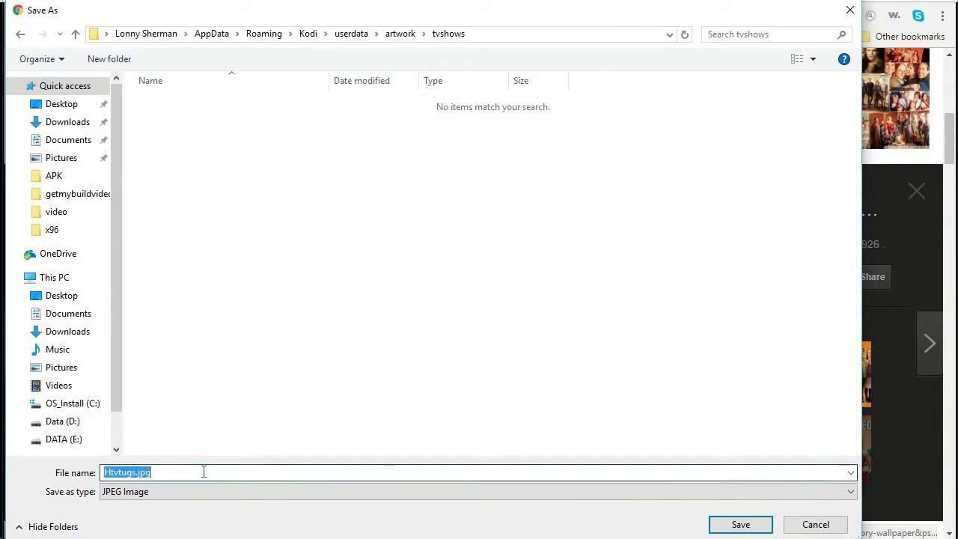
type("1")
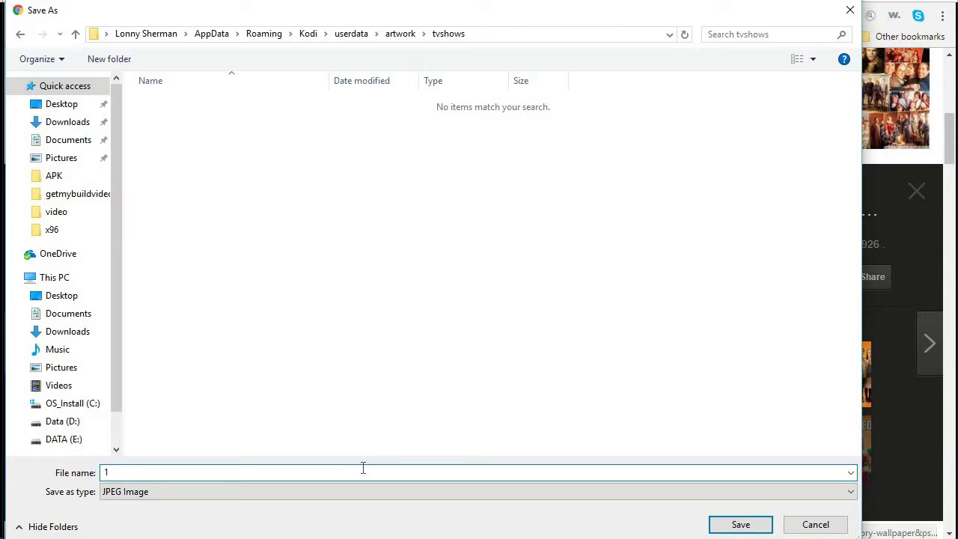
left_click(741, 525)
- Save the 1920x1080 Supergirl wallpaper from the image results as 2 in the tvshows artwork folder
scroll(399, 336, "up", 3)
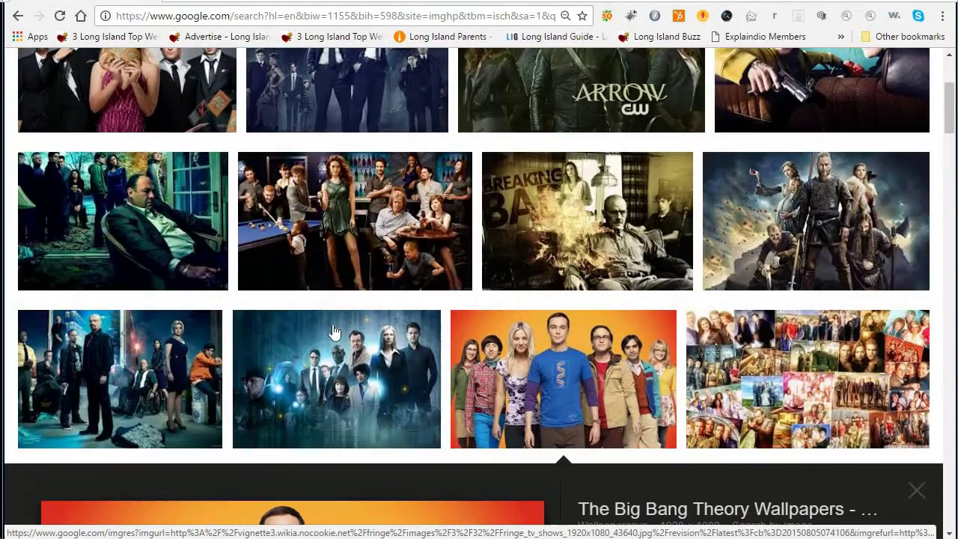
scroll(309, 325, "down", 10)
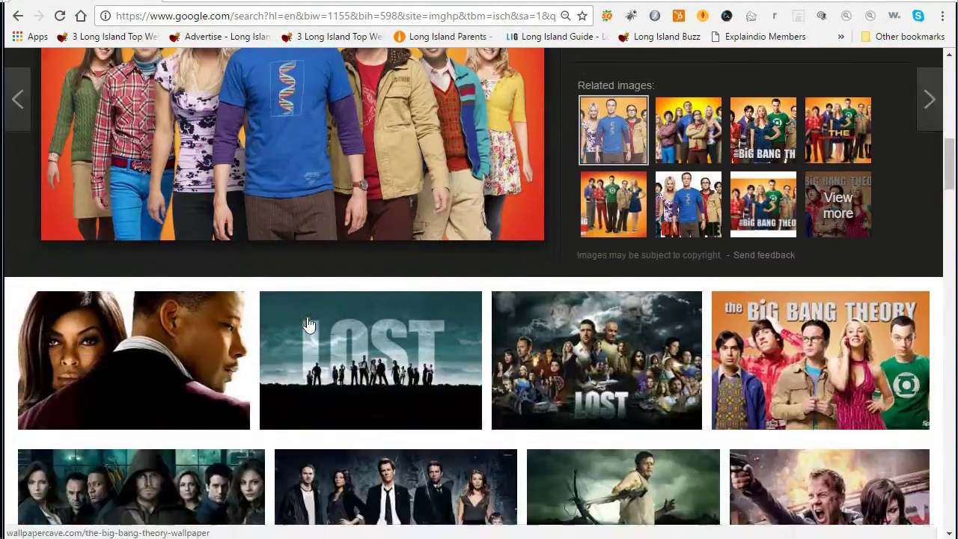
scroll(322, 314, "down", 3)
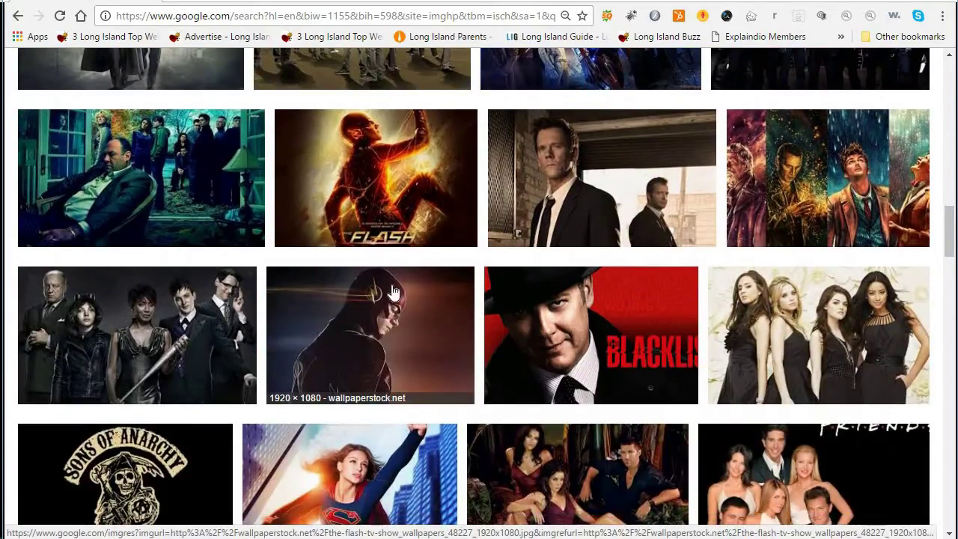
scroll(397, 198, "down", 2)
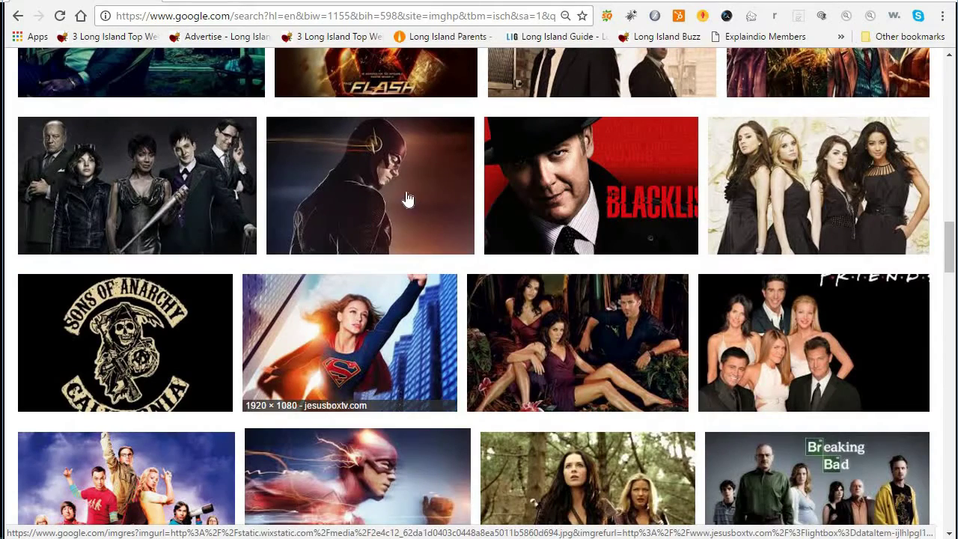
left_click(355, 340)
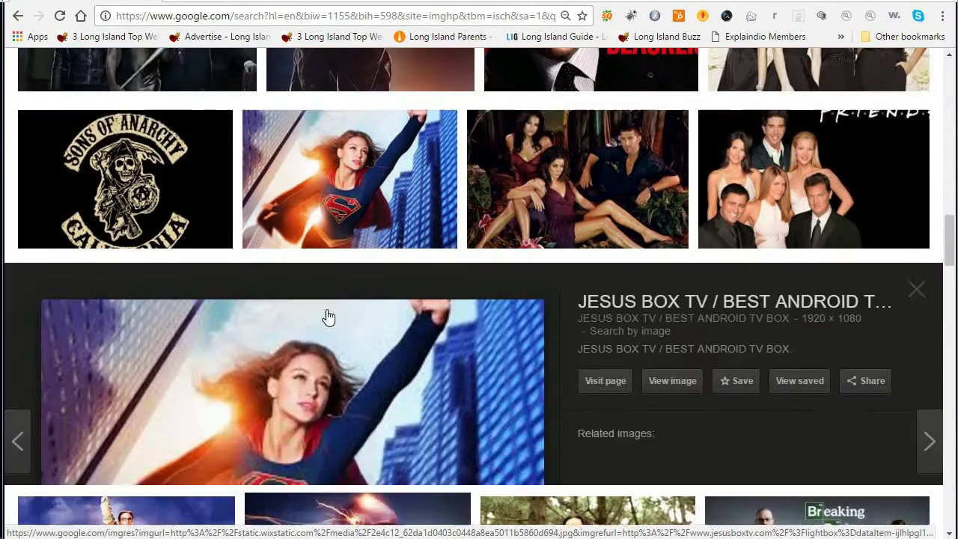
right_click(323, 306)
left_click(394, 443)
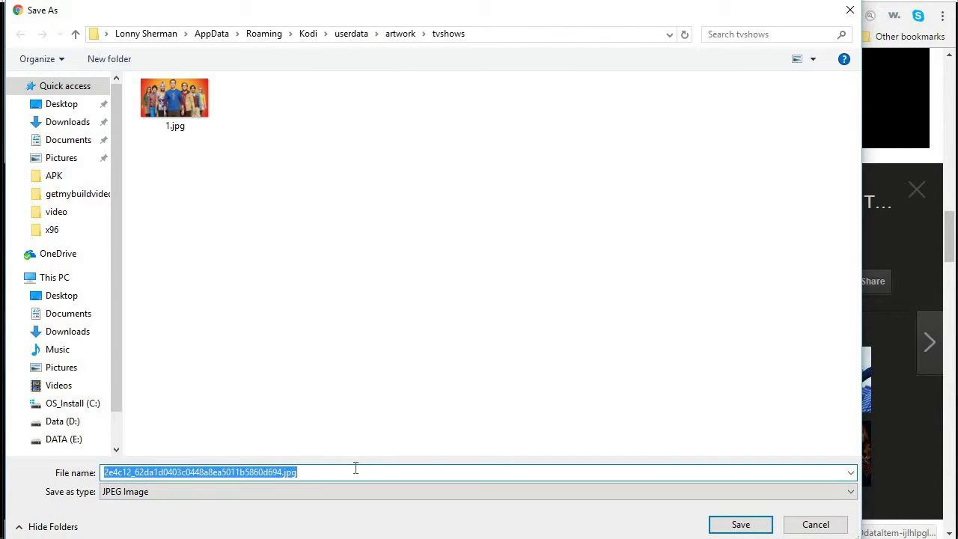
type("2")
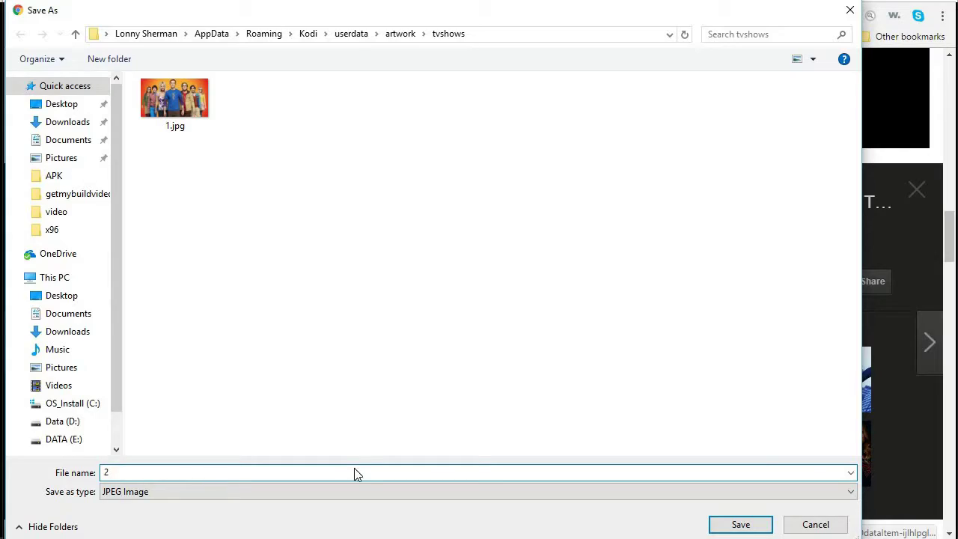
key("Return")
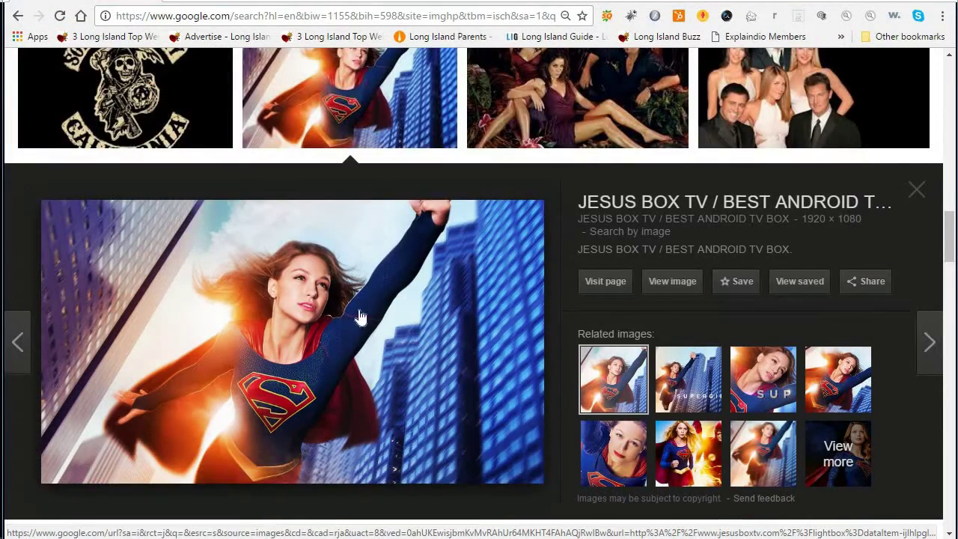
- Save the 1920x1080 clear3.1 TV-Shows image with the grid of show banners as 3 in the tvshows artwork folder
scroll(360, 318, "down", 7)
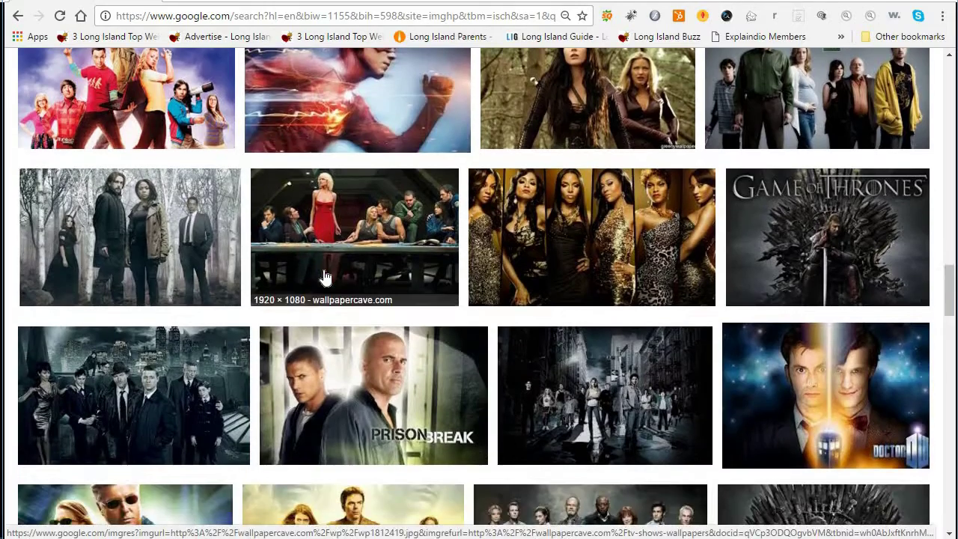
scroll(326, 277, "down", 4)
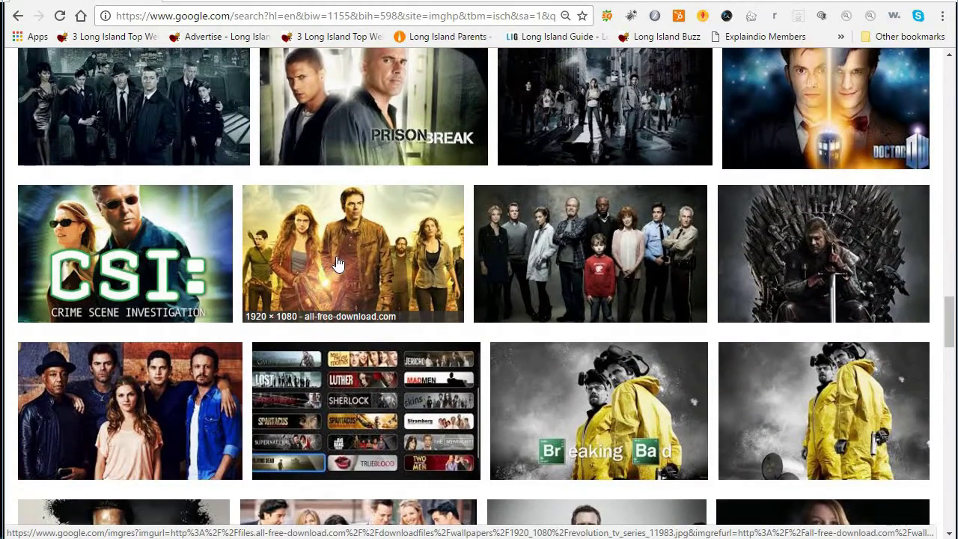
scroll(337, 263, "down", 1)
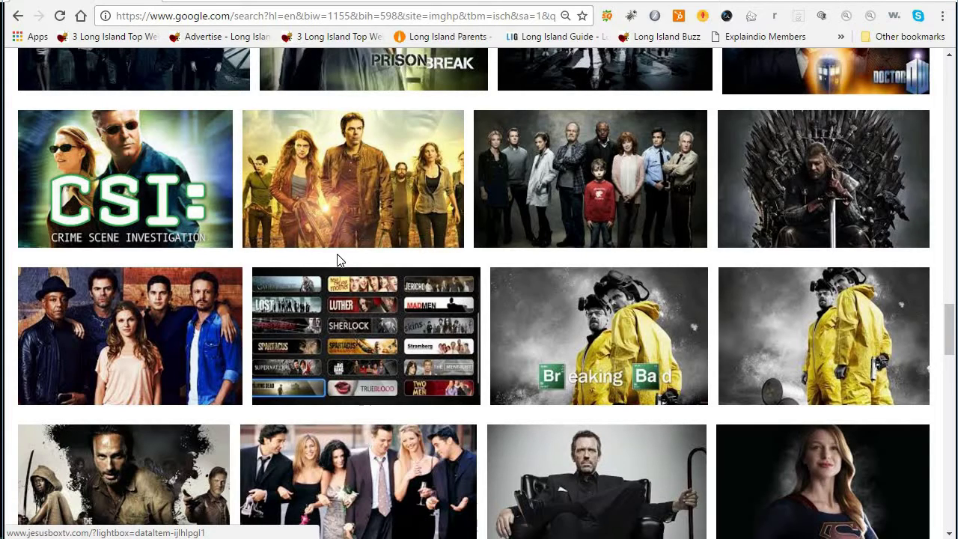
left_click(345, 332)
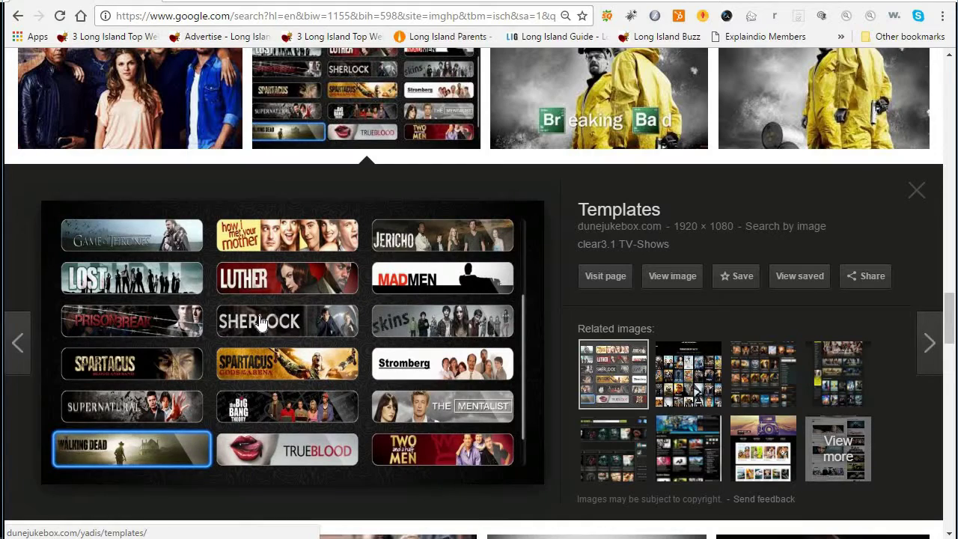
right_click(274, 309)
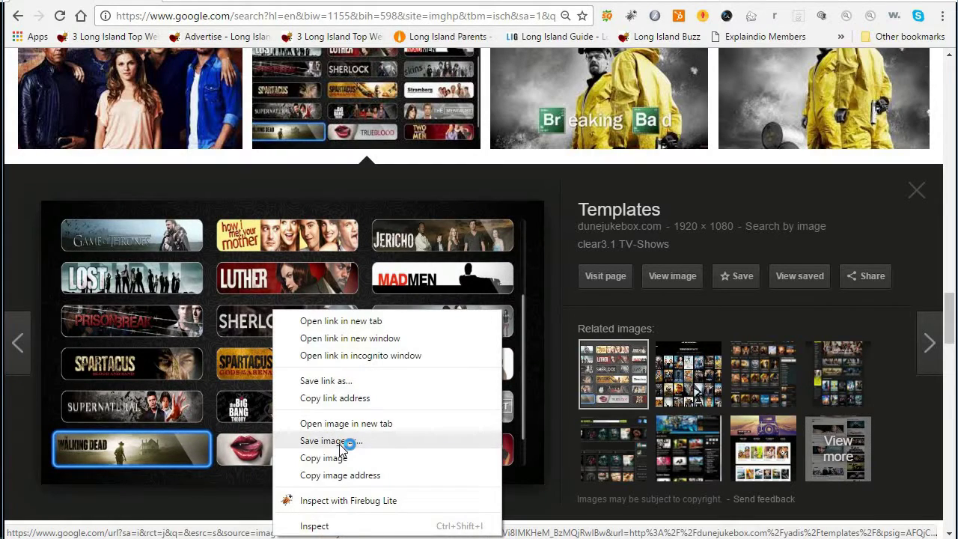
left_click(341, 441)
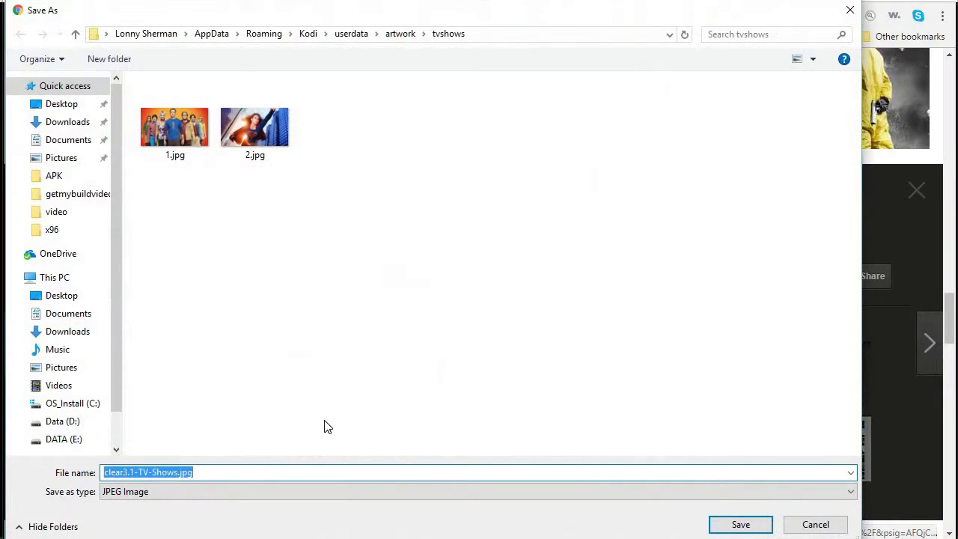
type("3")
key("Return")
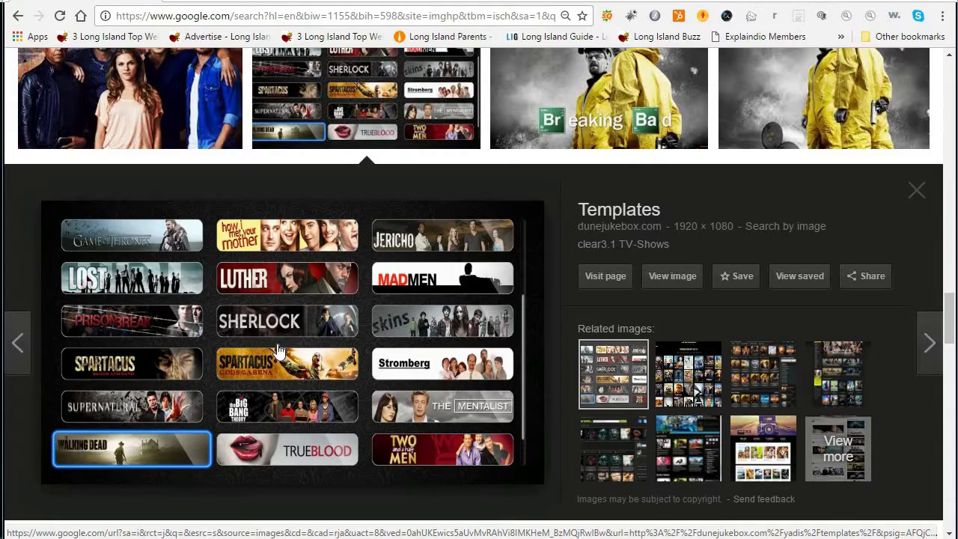
- Refine the "tv shows 1920x1080" image search to look for PNG pictures
scroll(274, 349, "up", 5)
scroll(274, 349, "up", 5)
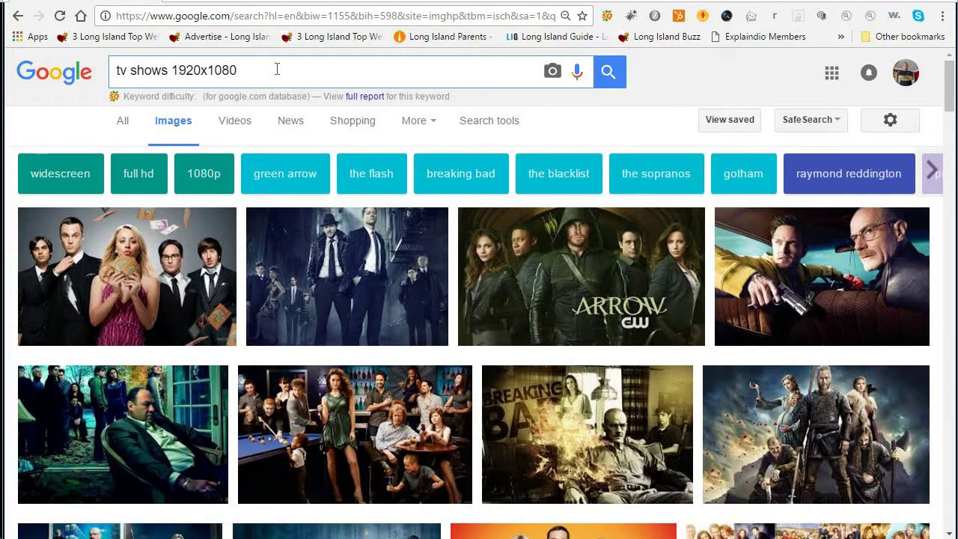
type("ng")
key("Return")
scroll(131, 231, "down", 1)
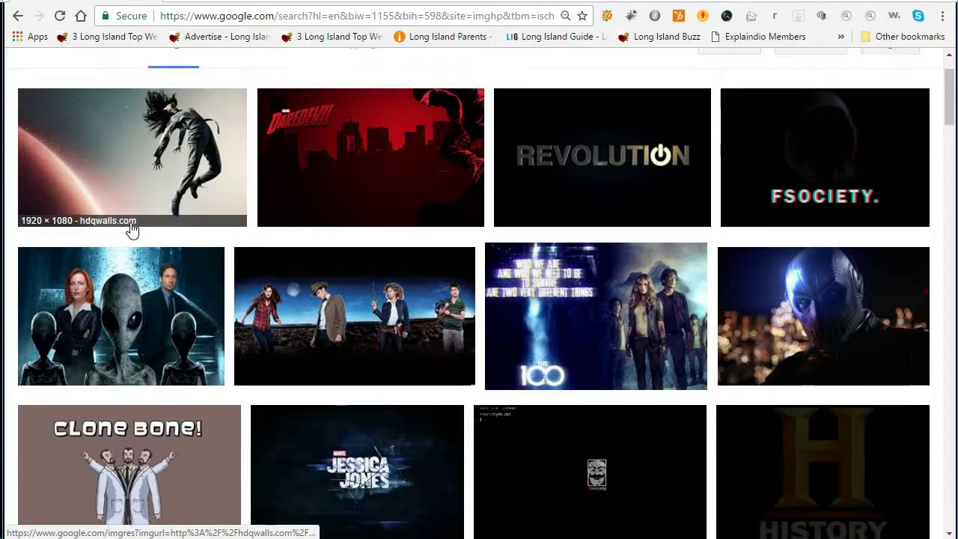
scroll(131, 231, "down", 1)
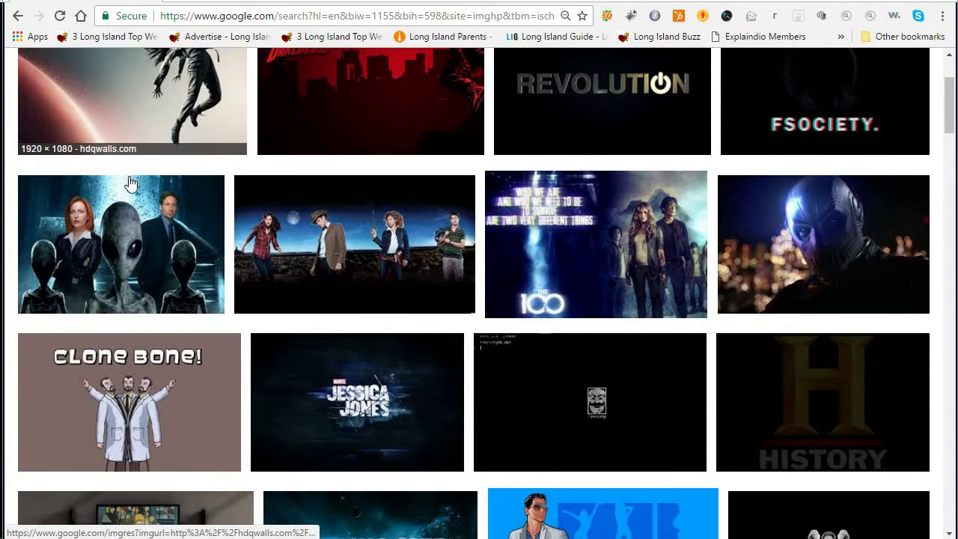
scroll(131, 184, "up", 2)
left_click(172, 253)
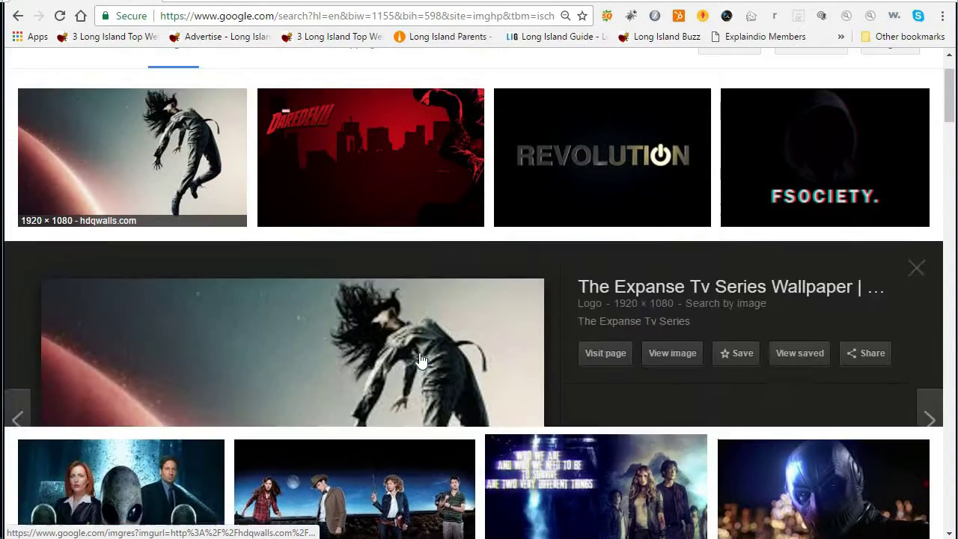
right_click(299, 322)
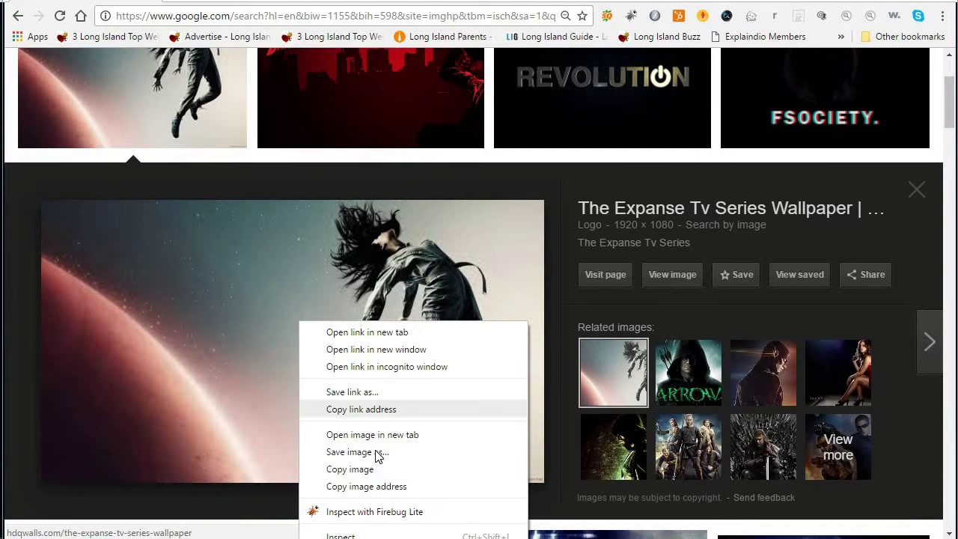
left_click(377, 453)
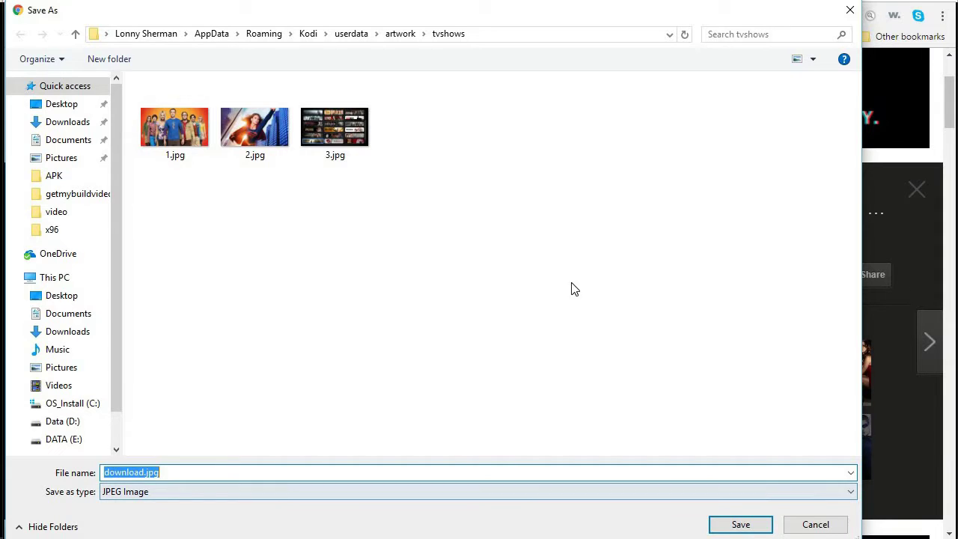
left_click(852, 16)
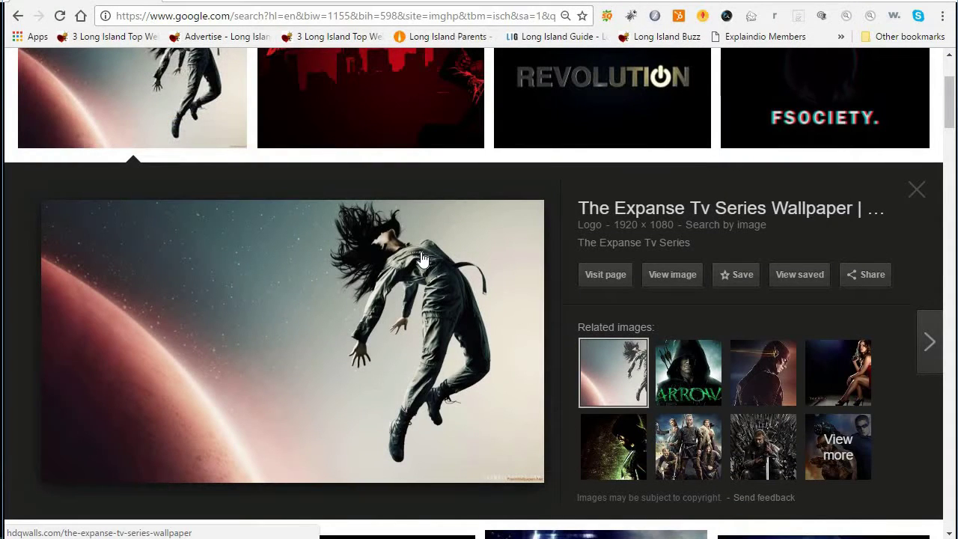
- Preview the 1920x1080 Alvin and the Chipmunks car image and start saving it as an image file
scroll(423, 259, "down", 6)
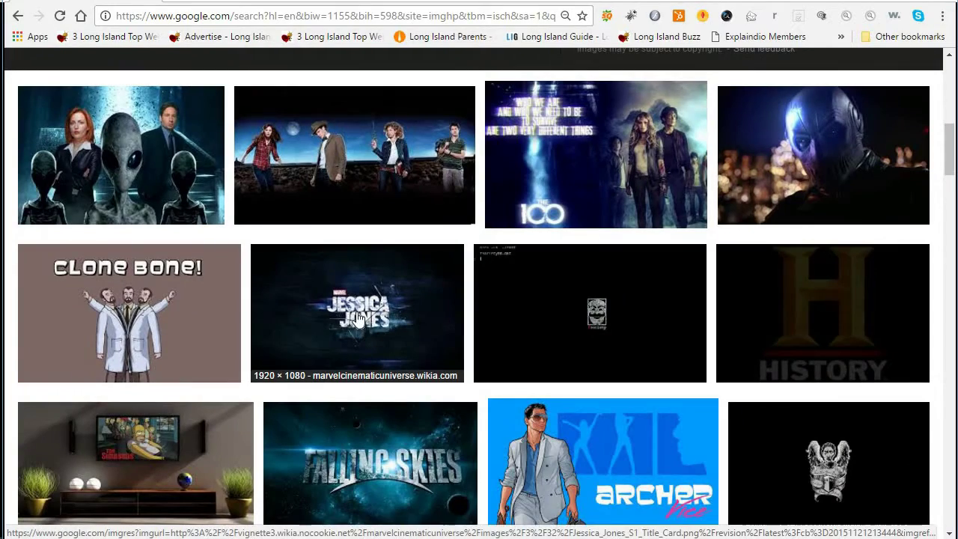
scroll(358, 318, "down", 9)
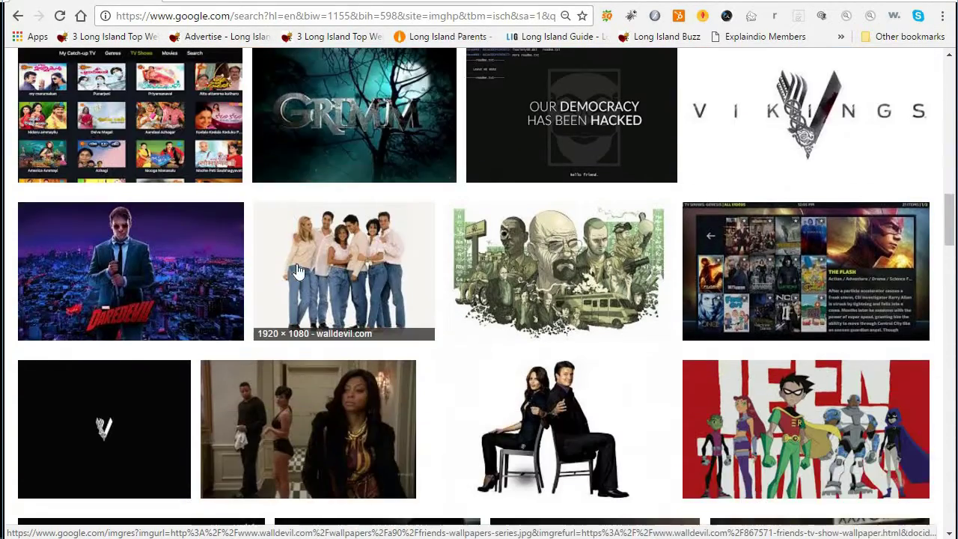
scroll(297, 271, "down", 5)
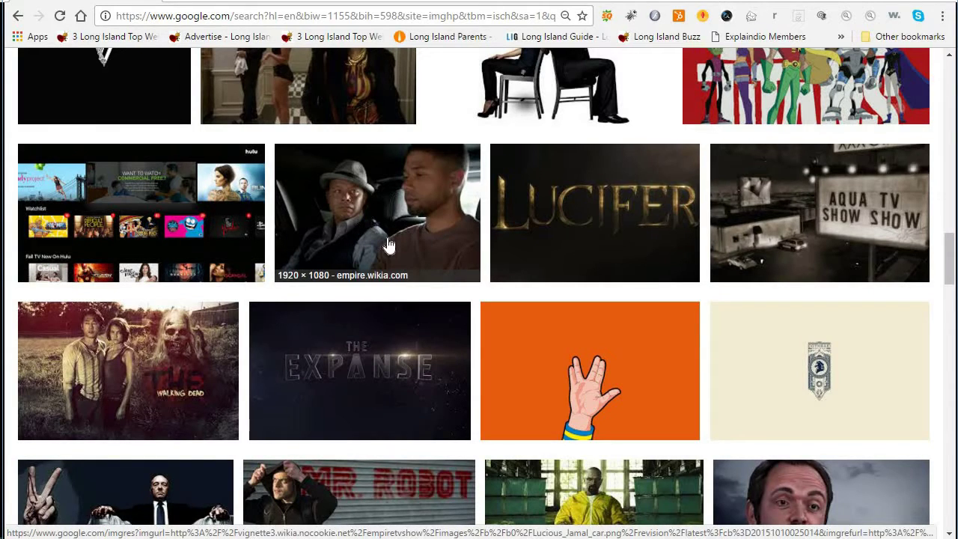
scroll(388, 245, "down", 3)
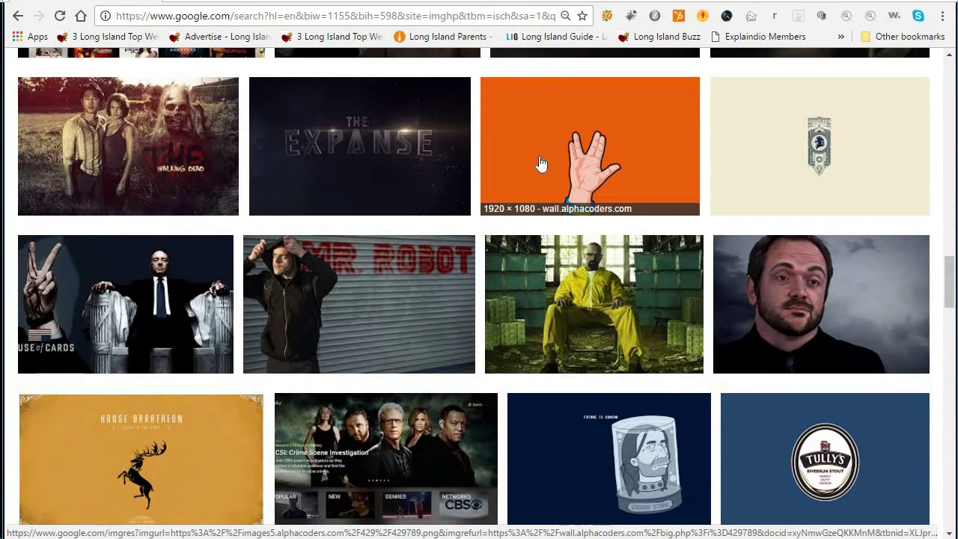
scroll(449, 187, "down", 7)
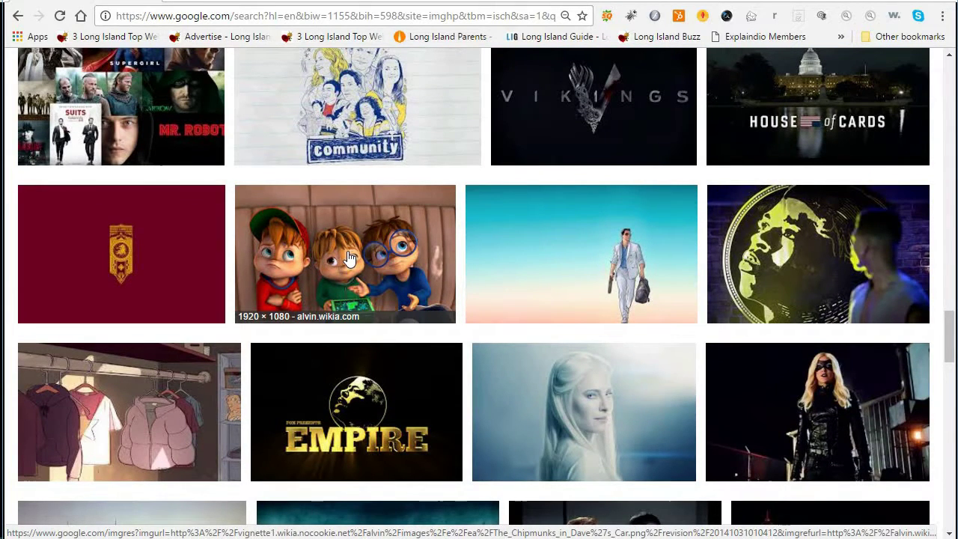
left_click(348, 257)
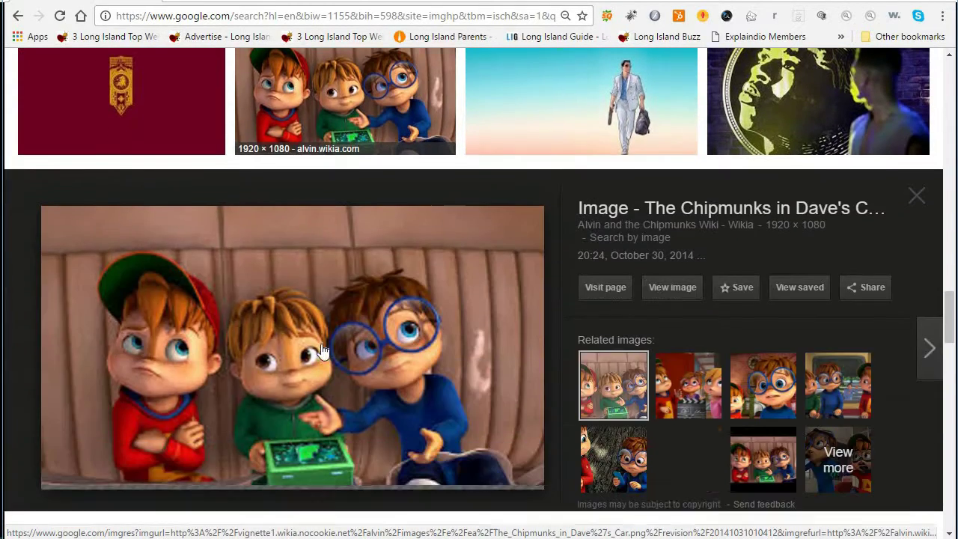
right_click(298, 316)
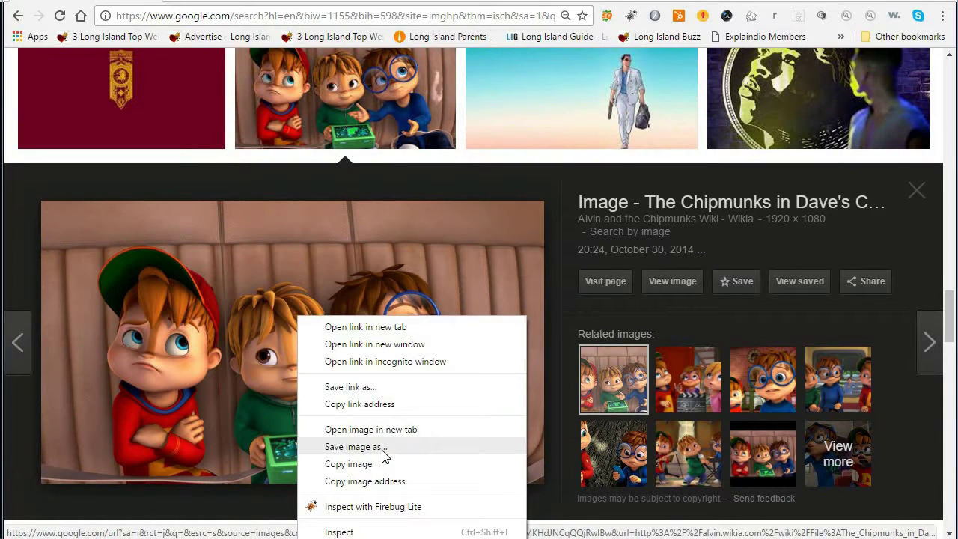
left_click(411, 442)
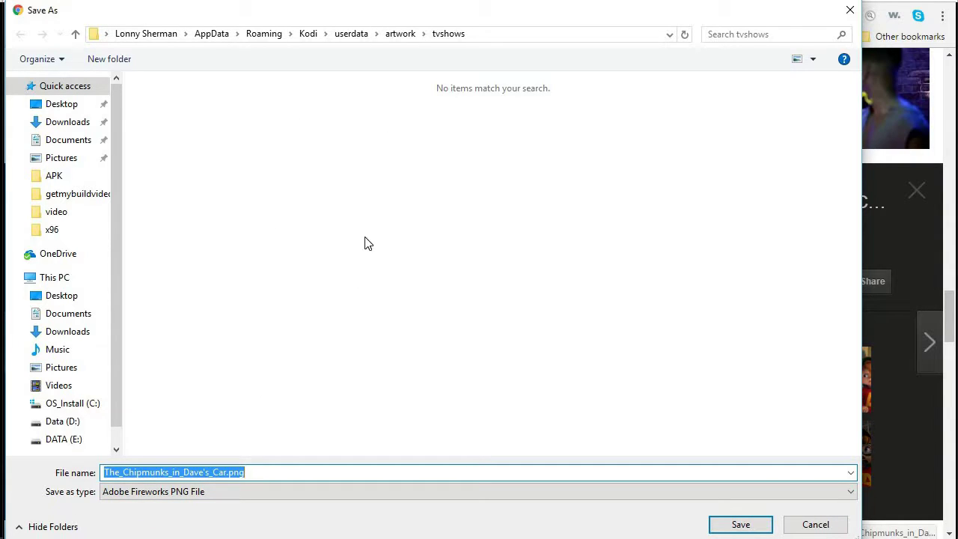
- Save the Chipmunks image as 1 in the Kodi\userdata\artwork\kids folder
left_click(402, 41)
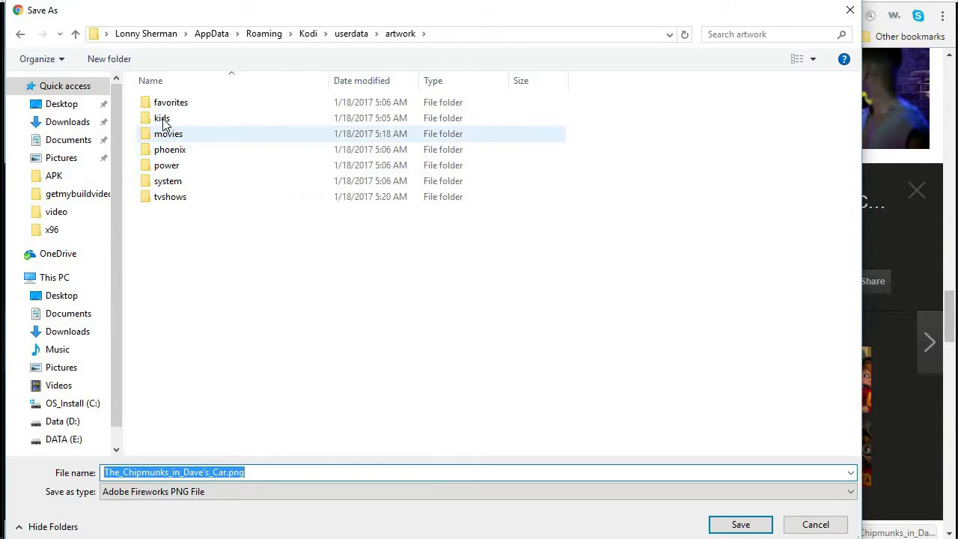
double_click(165, 119)
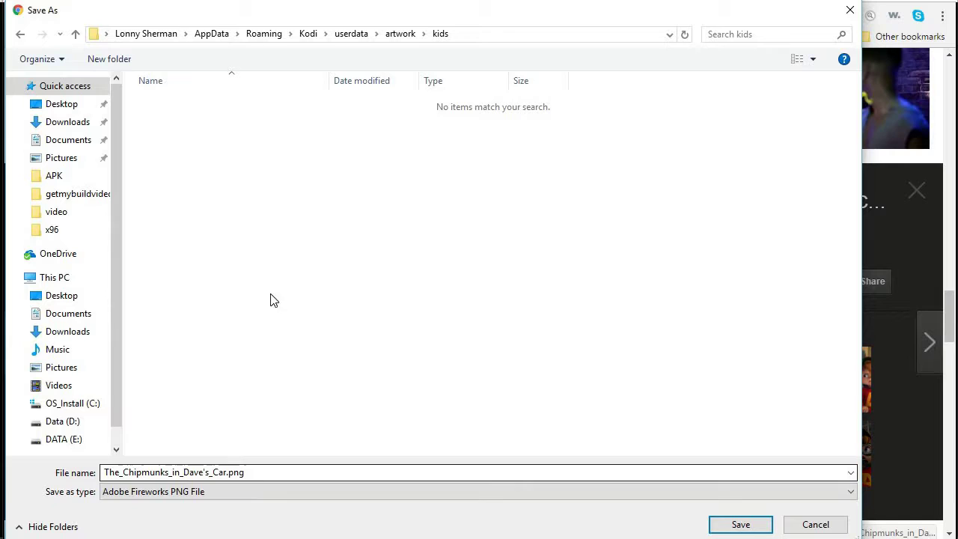
double_click(287, 471)
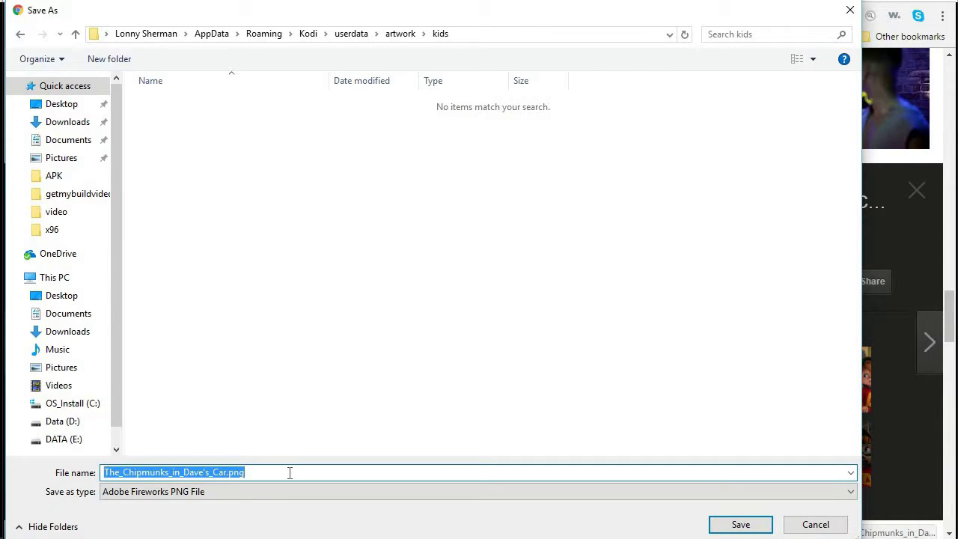
type("1")
key("Return")
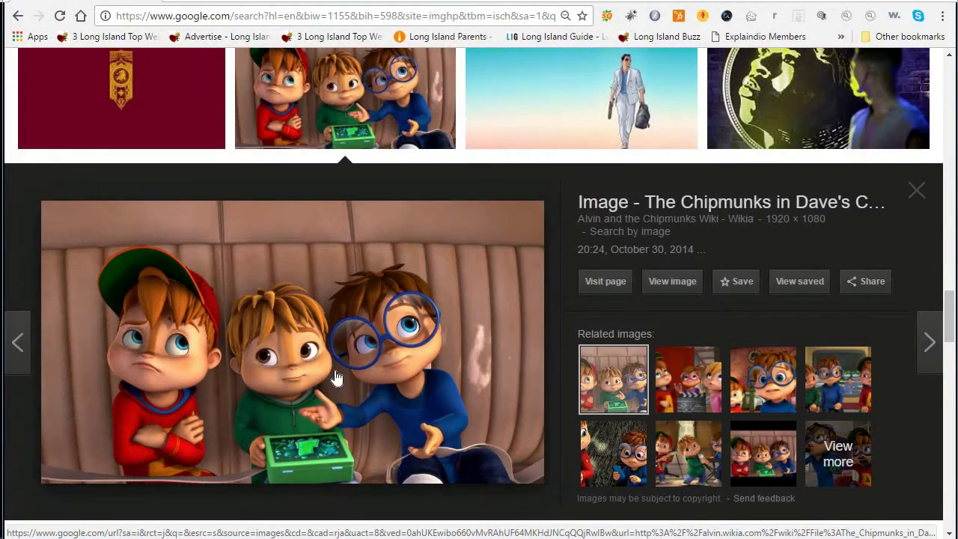
scroll(337, 378, "down", 5)
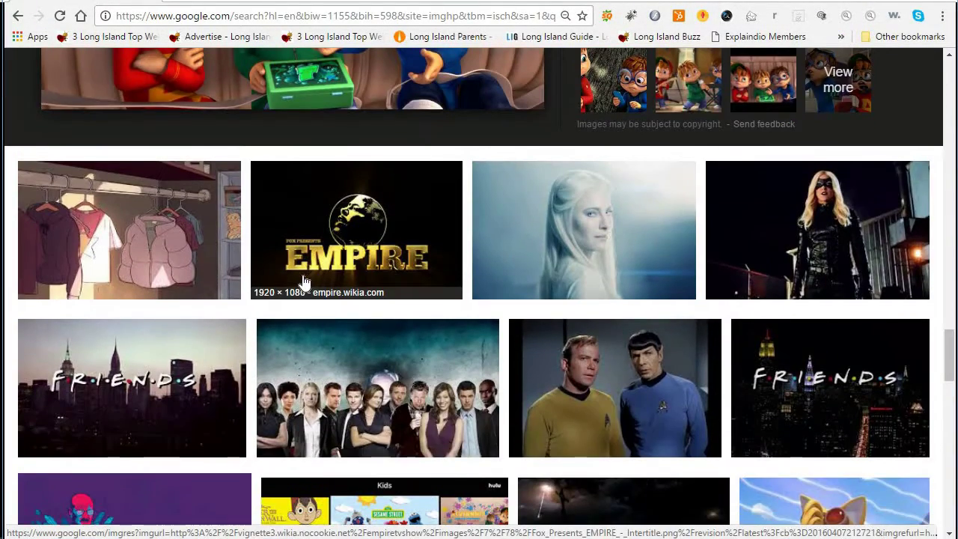
- Preview the 1920x1080 Marvelous Misadventures of Flapjack wallpaper and start saving it as an image file
scroll(307, 283, "down", 1)
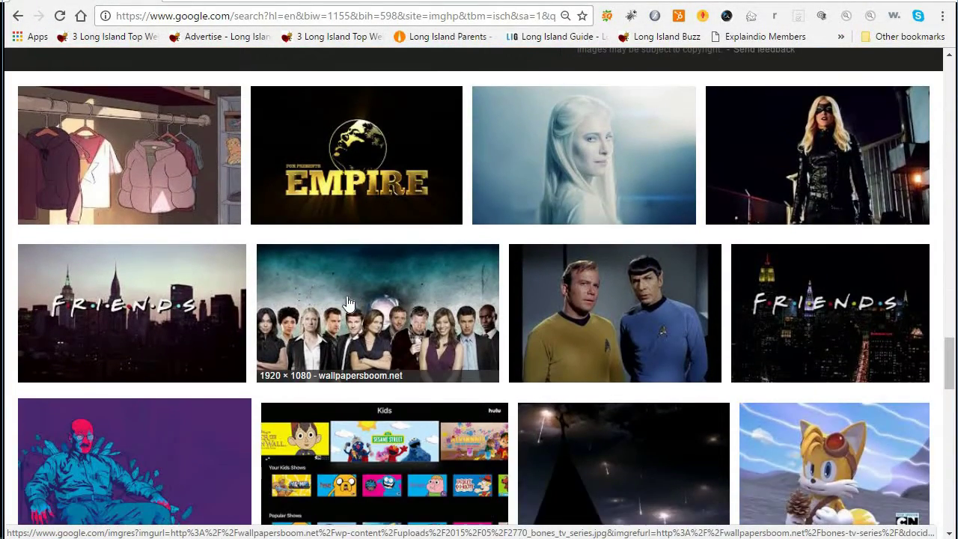
scroll(863, 323, "down", 3)
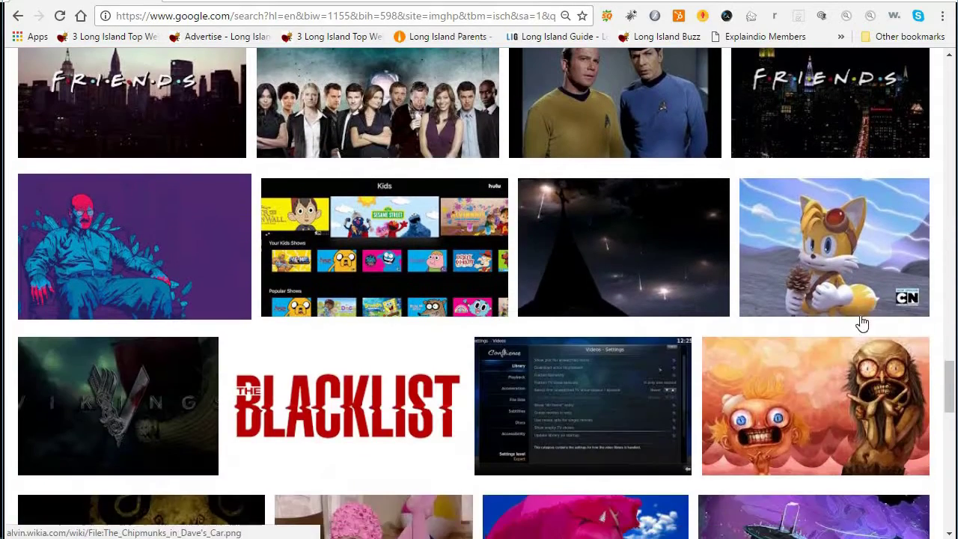
left_click(797, 375)
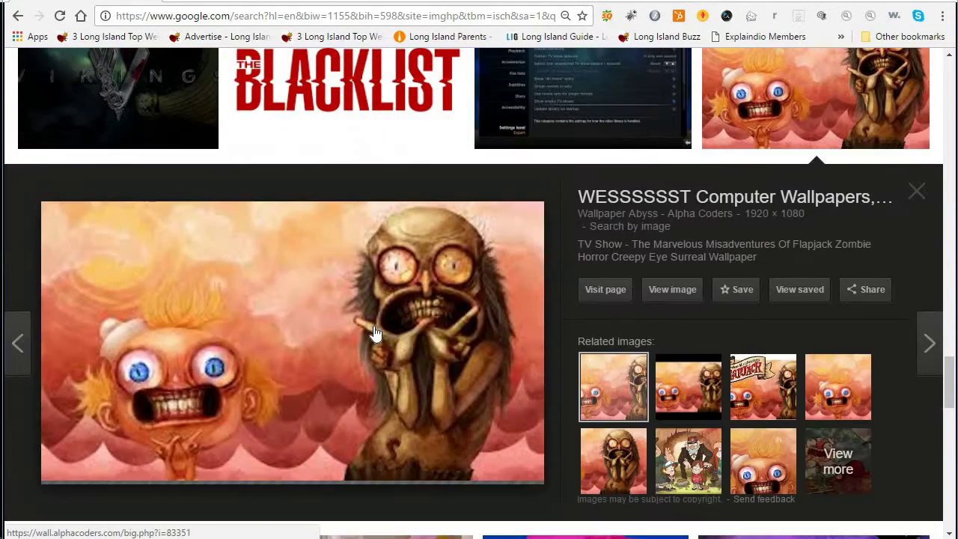
right_click(274, 322)
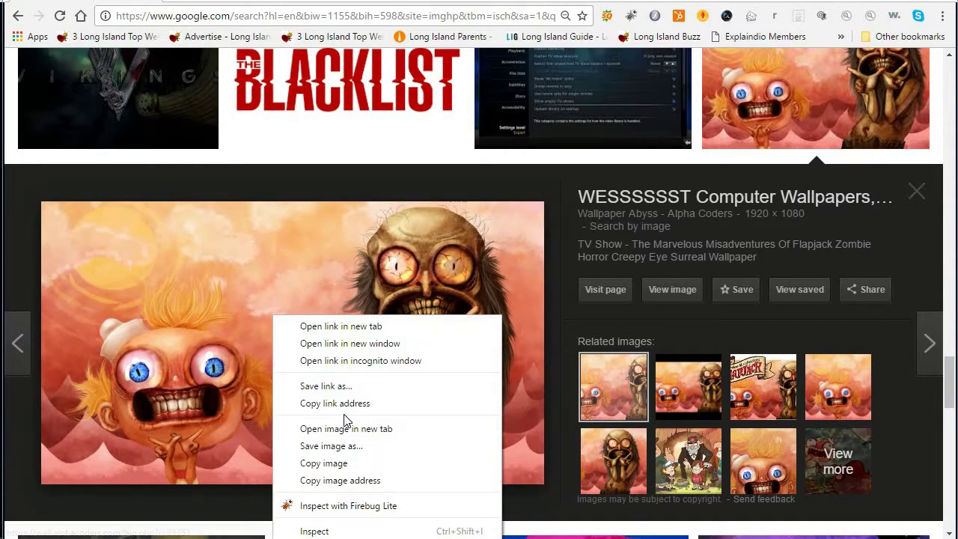
left_click(346, 449)
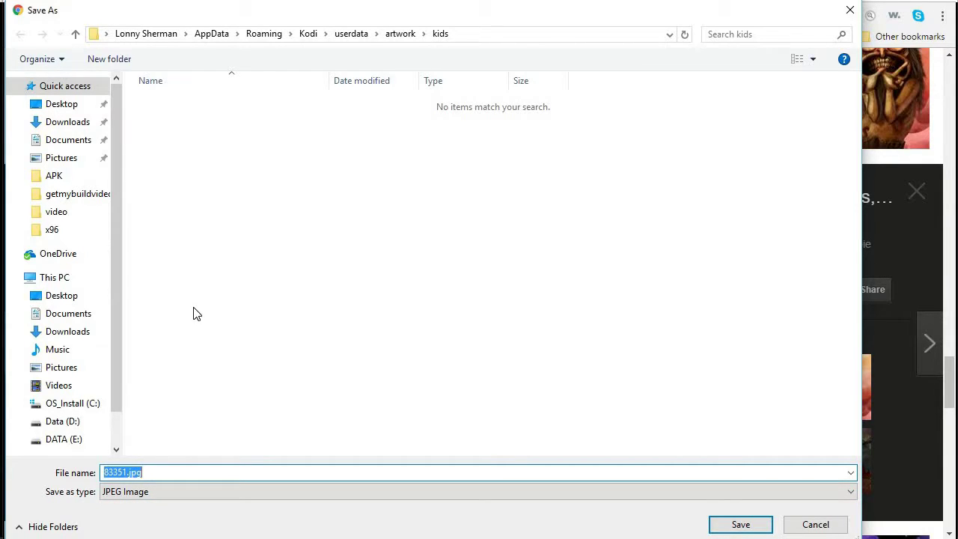
- Save the Flapjack wallpaper as a JPEG image named 2 in the kids artwork folder
left_click(162, 495)
left_click(158, 519)
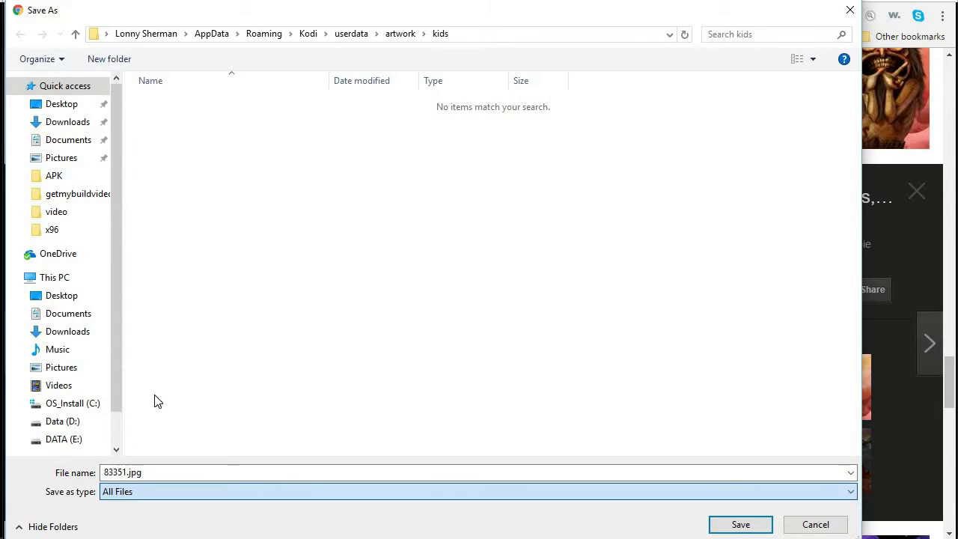
left_click(164, 494)
left_click(180, 500)
left_click(174, 472)
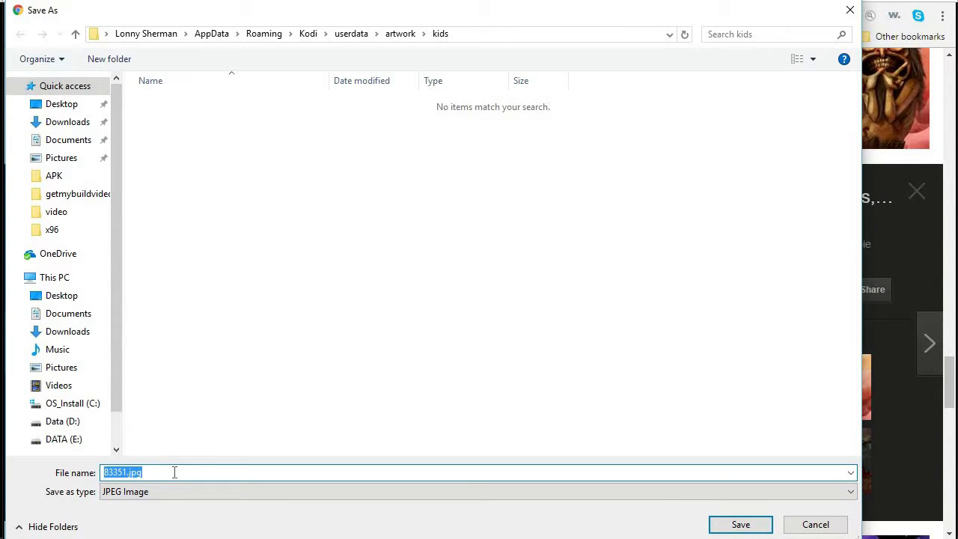
type("2")
key("Return")
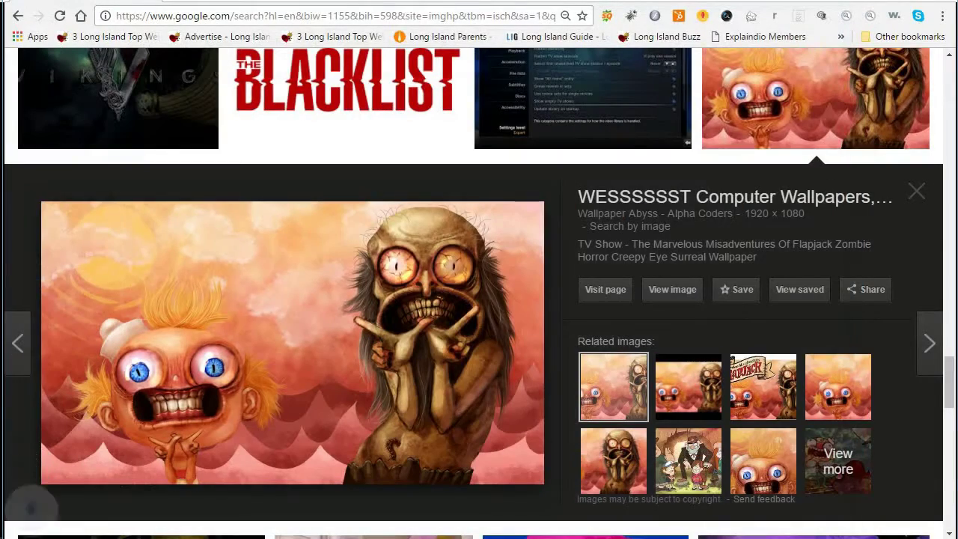
- Search Google Images for "phoenix 1920x1080"
scroll(172, 270, "down", 5)
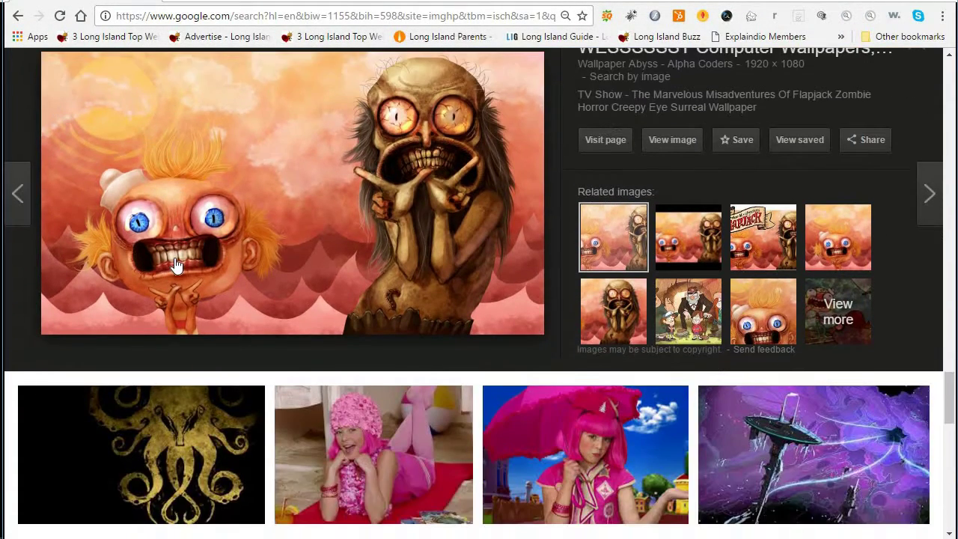
scroll(173, 265, "down", 1)
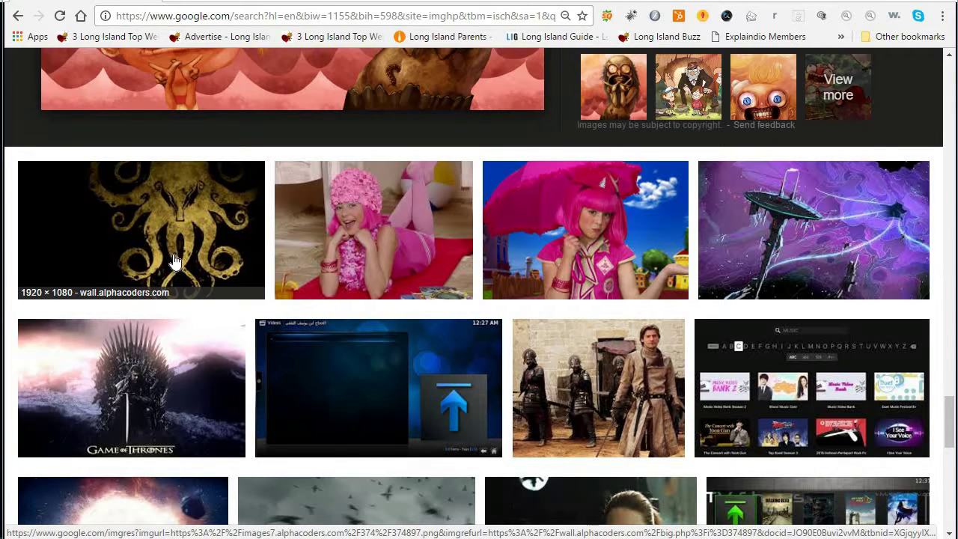
scroll(184, 258, "down", 2)
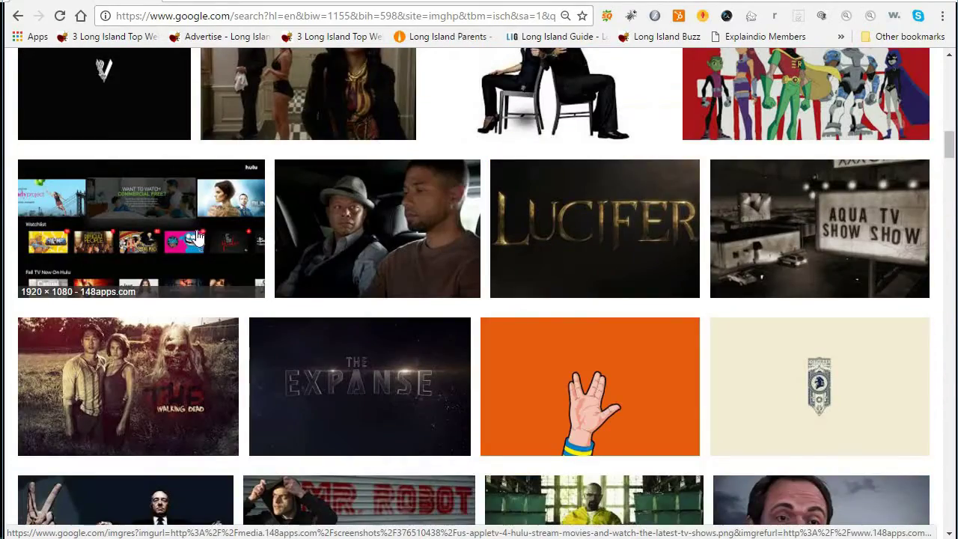
scroll(213, 226, "up", 1)
scroll(221, 226, "up", 10)
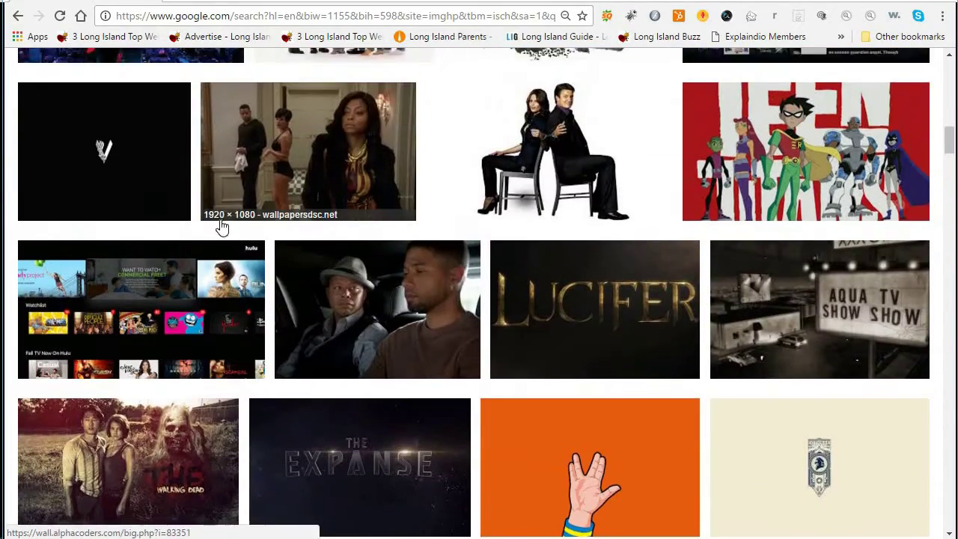
left_click_drag(263, 71, 242, 72)
key("BackSpace")
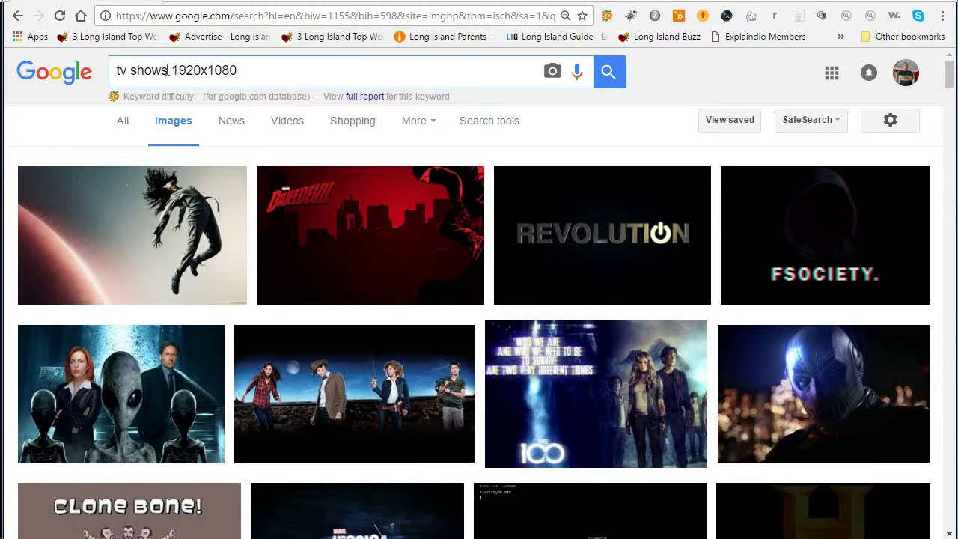
key("shift+Home")
type("p")
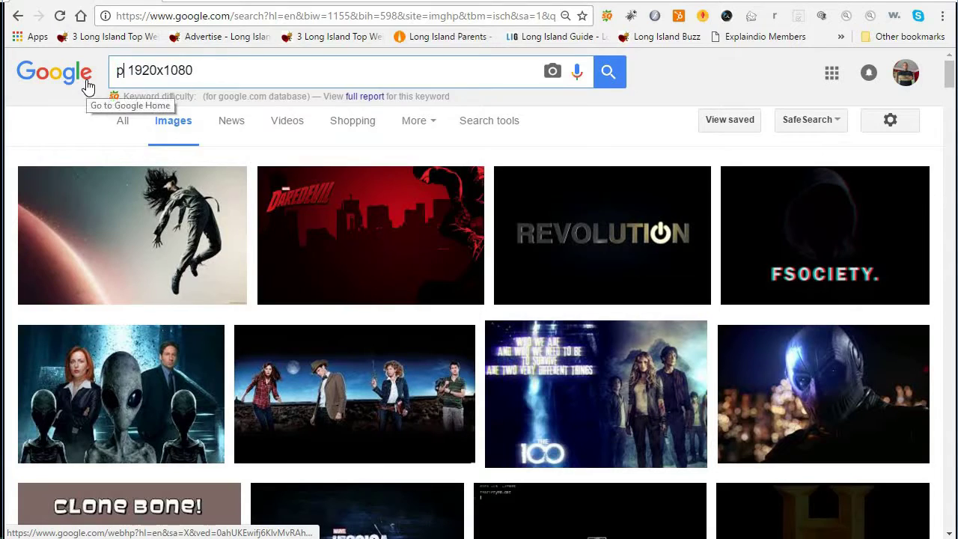
type("hoenix")
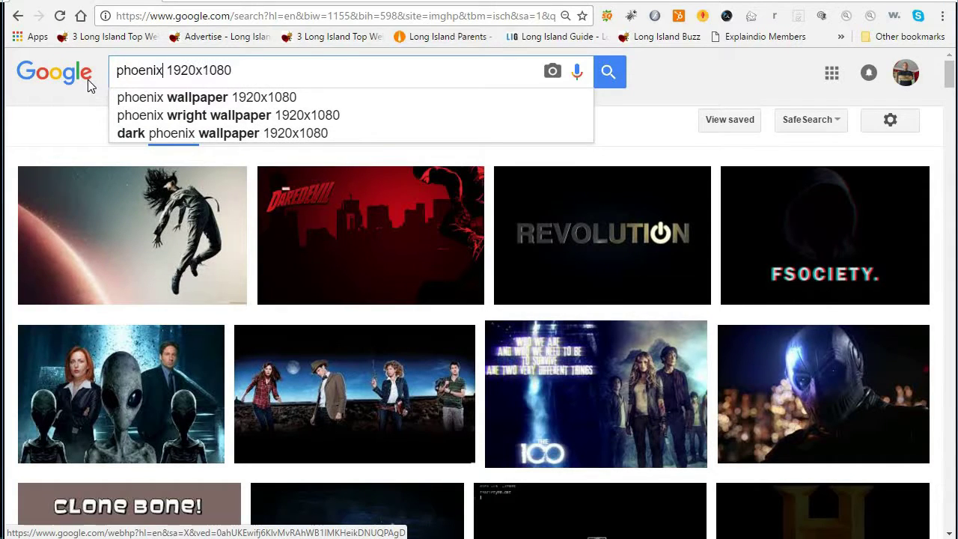
key("Return")
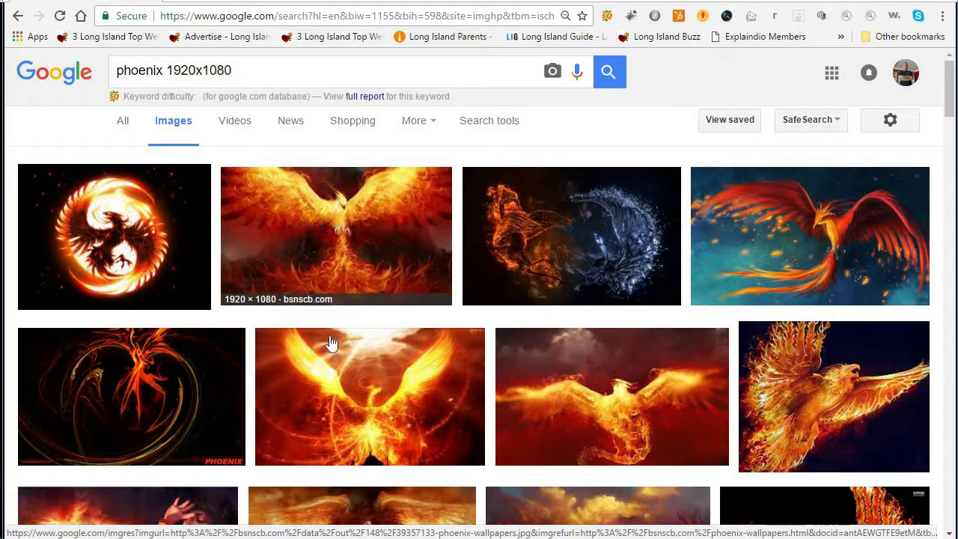
left_click(336, 238)
right_click(296, 295)
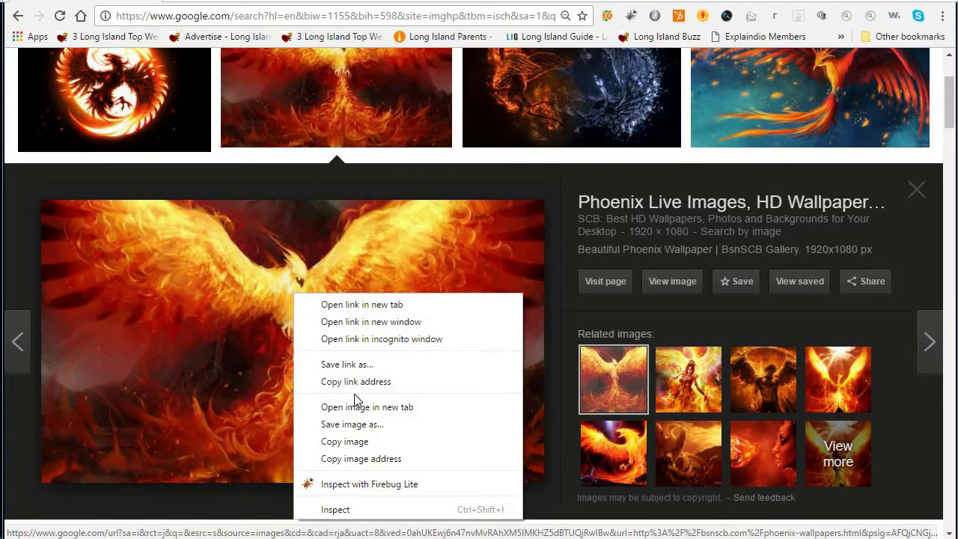
left_click(333, 381)
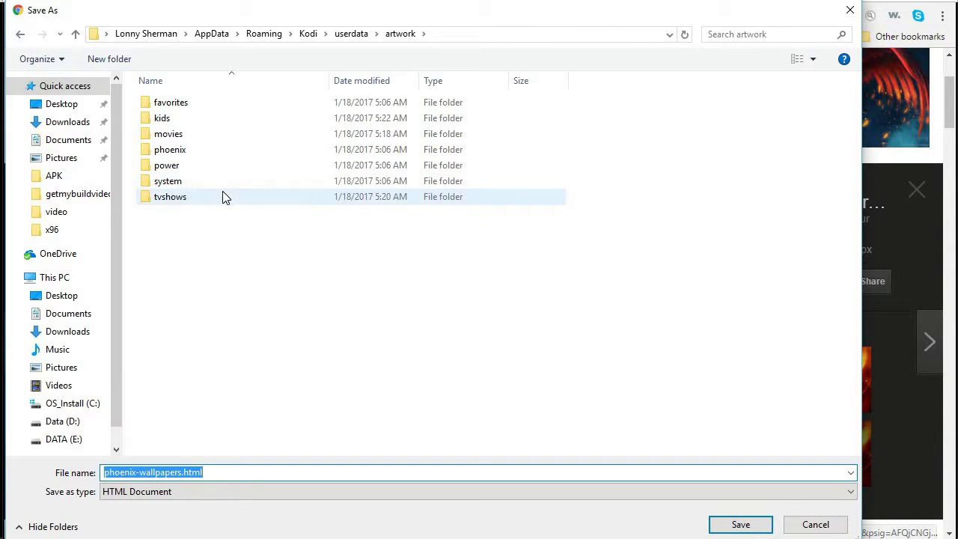
double_click(182, 158)
left_click(218, 469)
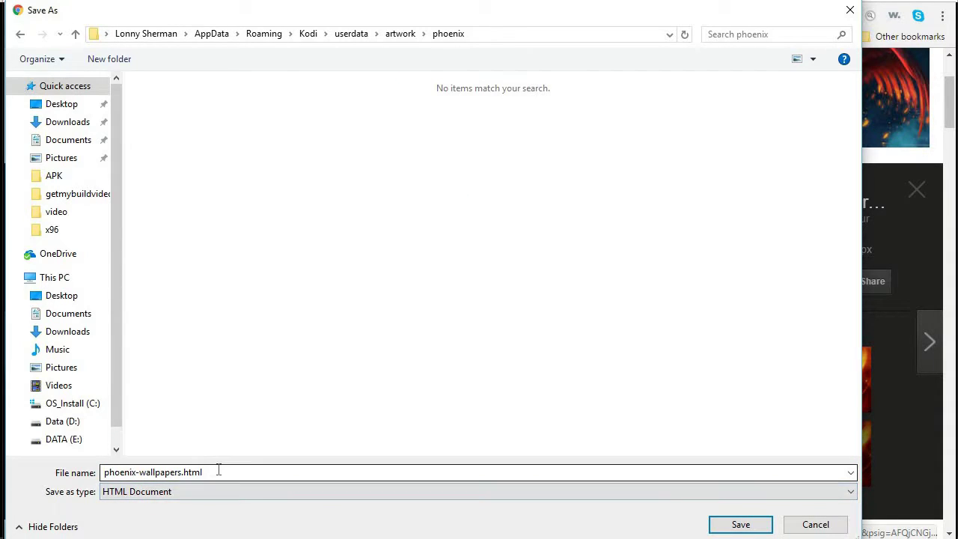
key("ctrl+a")
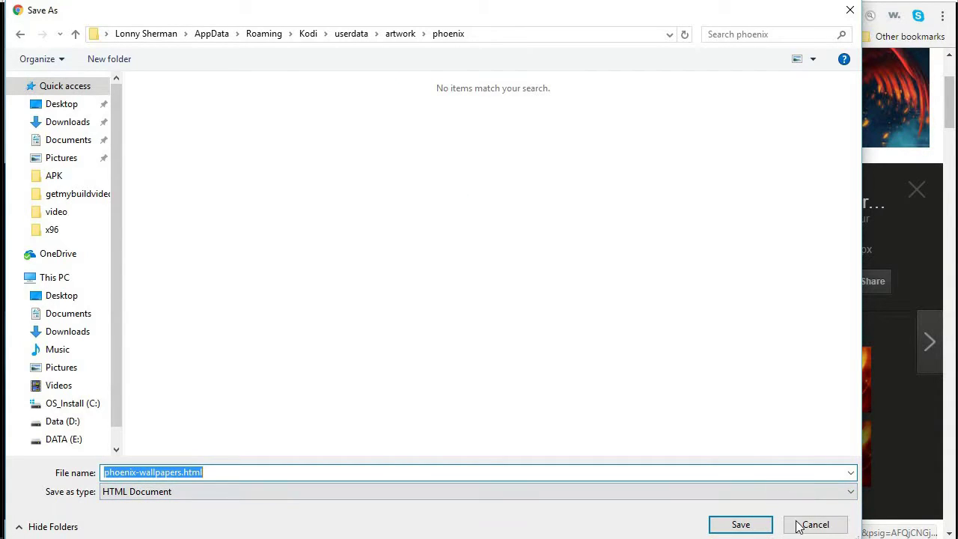
key("Escape")
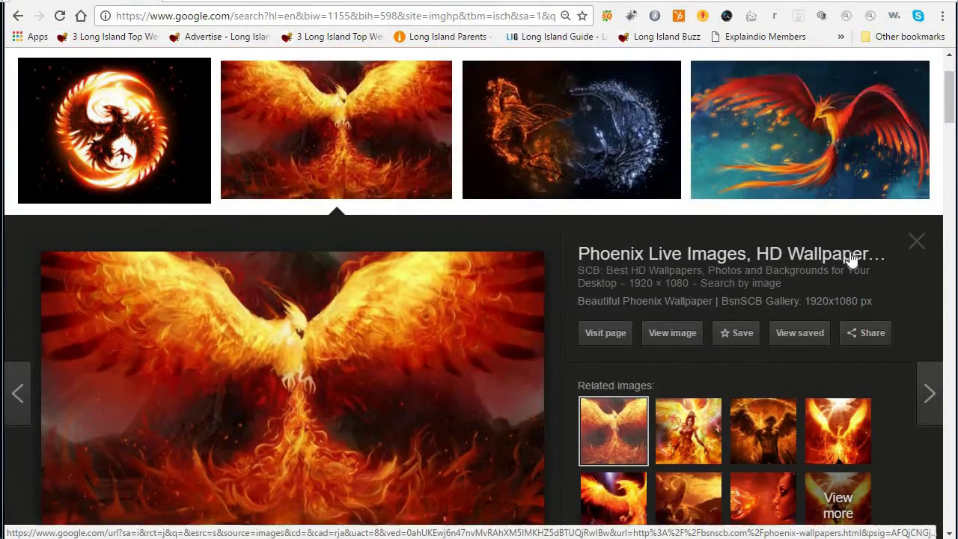
- Save the 1920x1080 Phoenix Bird image with the blue background as JPEG image 1 in the phoenix artwork folder
scroll(852, 259, "up", 1)
left_click(838, 250)
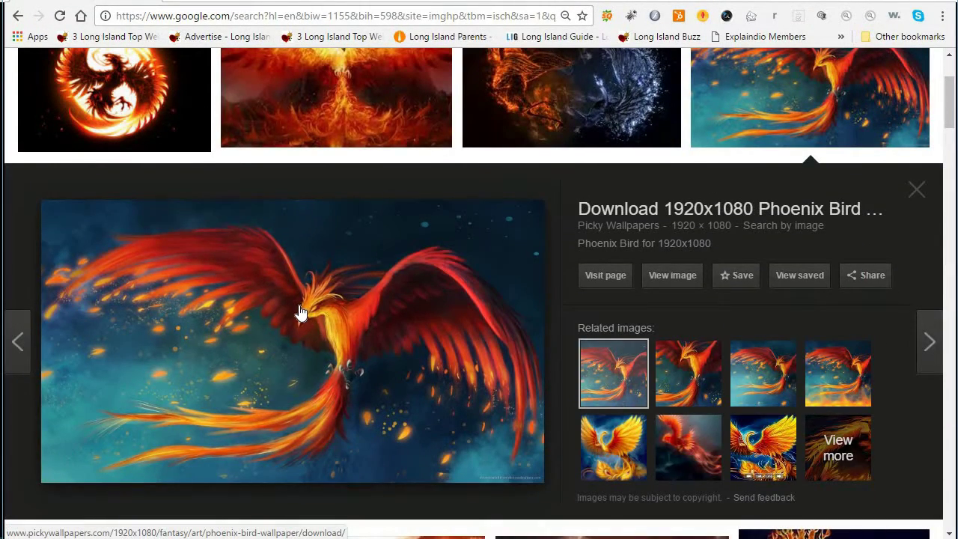
right_click(344, 370)
left_click(372, 432)
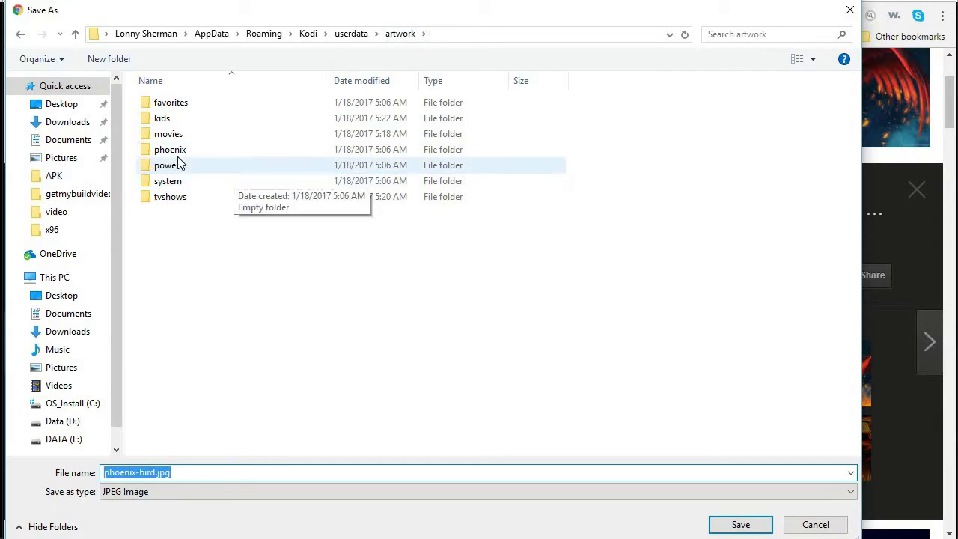
double_click(176, 156)
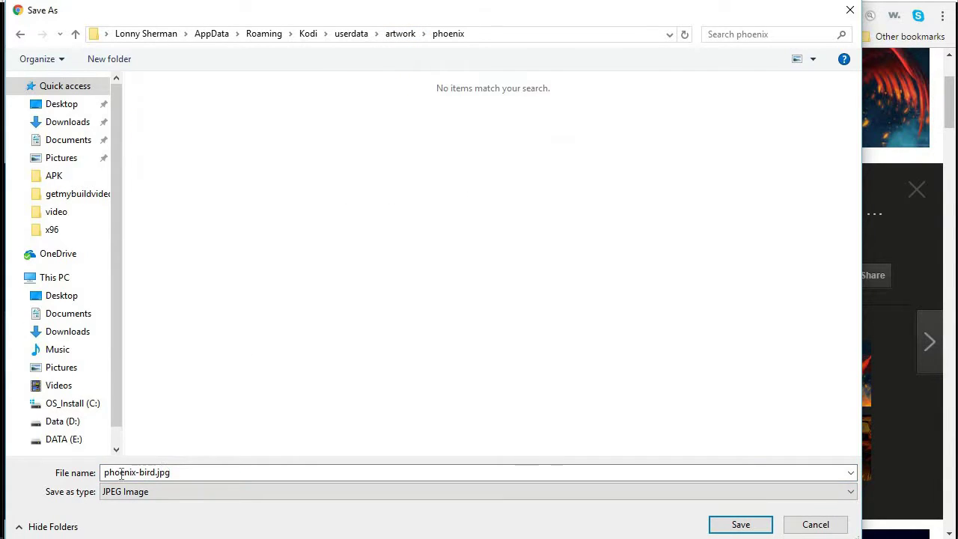
left_click(212, 471)
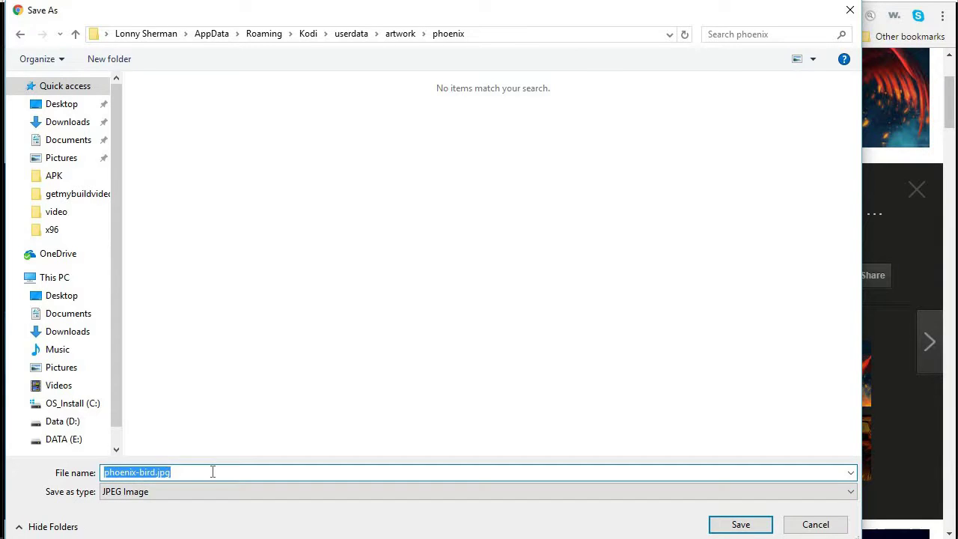
type("1")
key("Return")
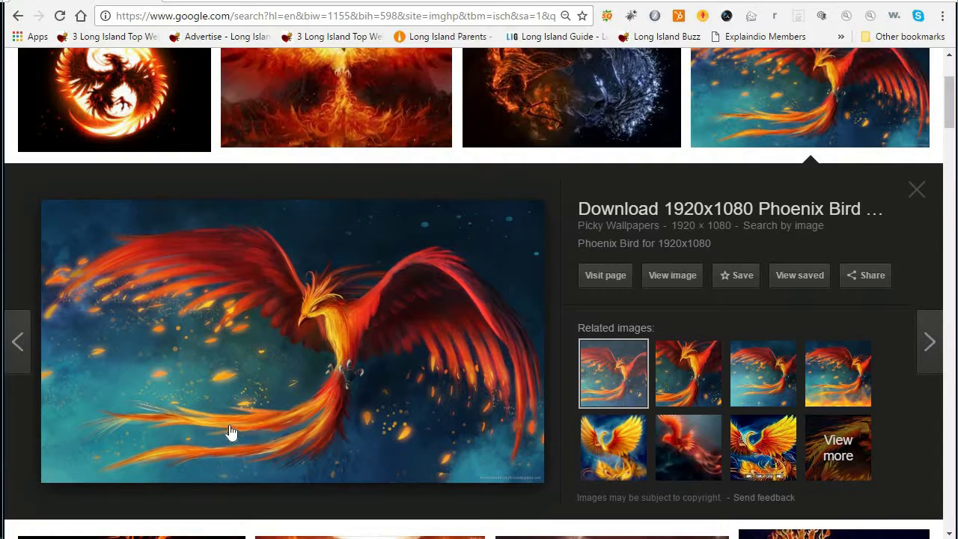
- Switch to Kodi, leave the skin settings and check the TV Shows background on the home menu
scroll(271, 341, "up", 2)
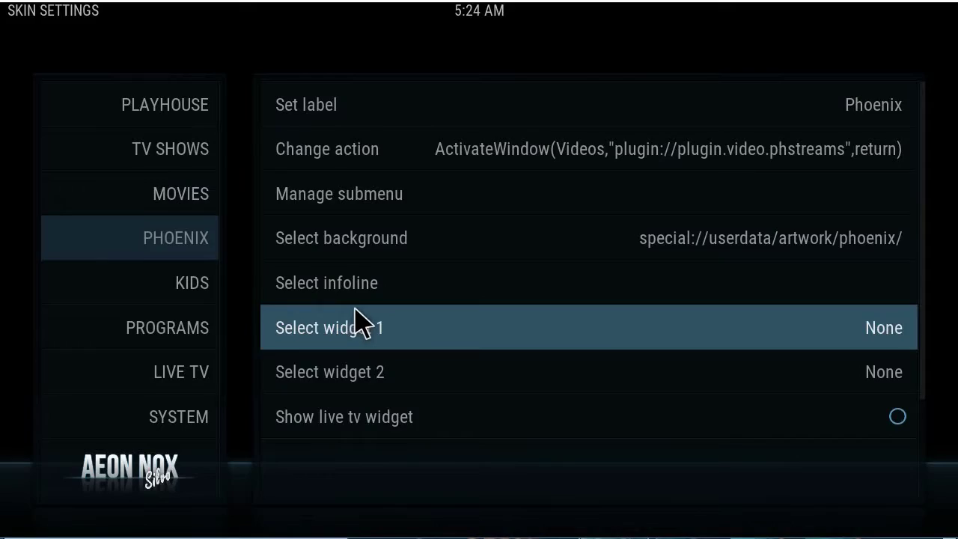
key("Escape")
key("Escape")
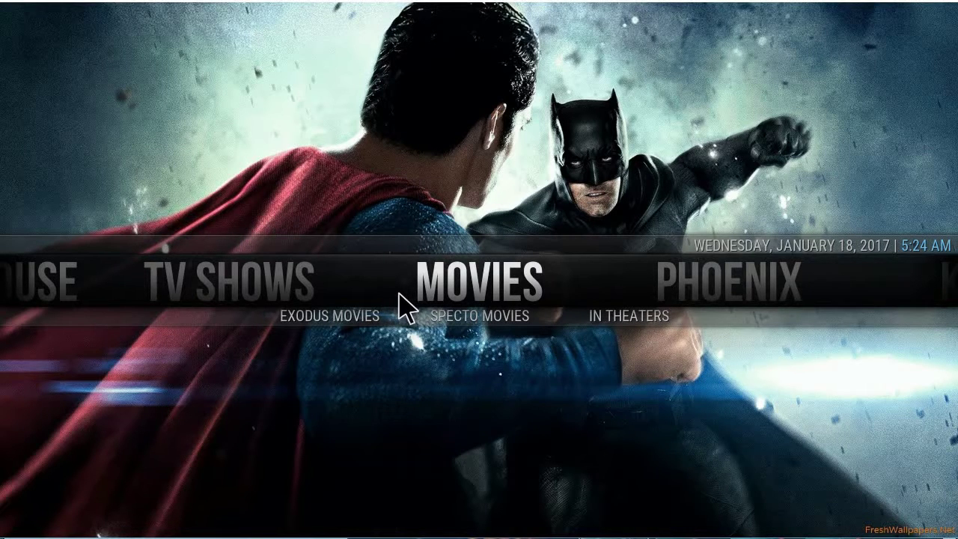
key("Left")
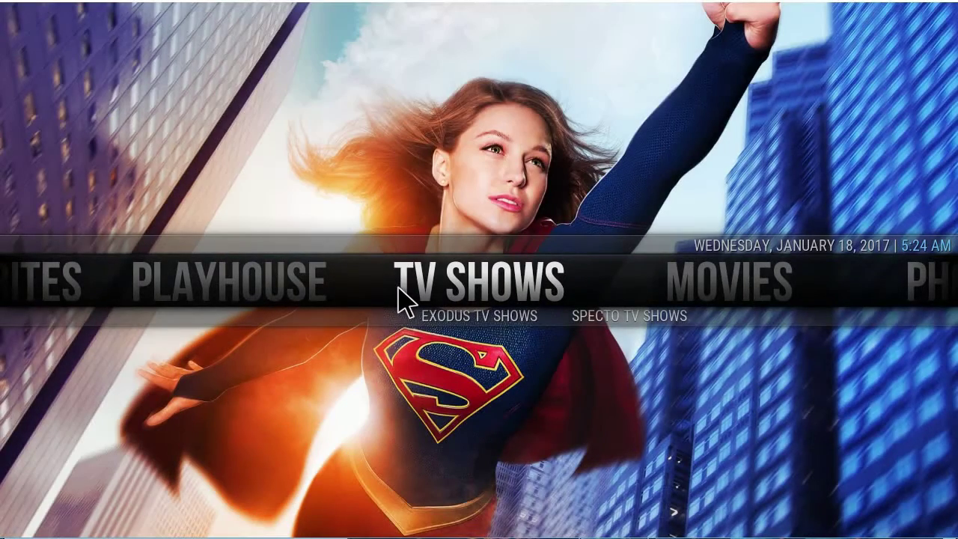